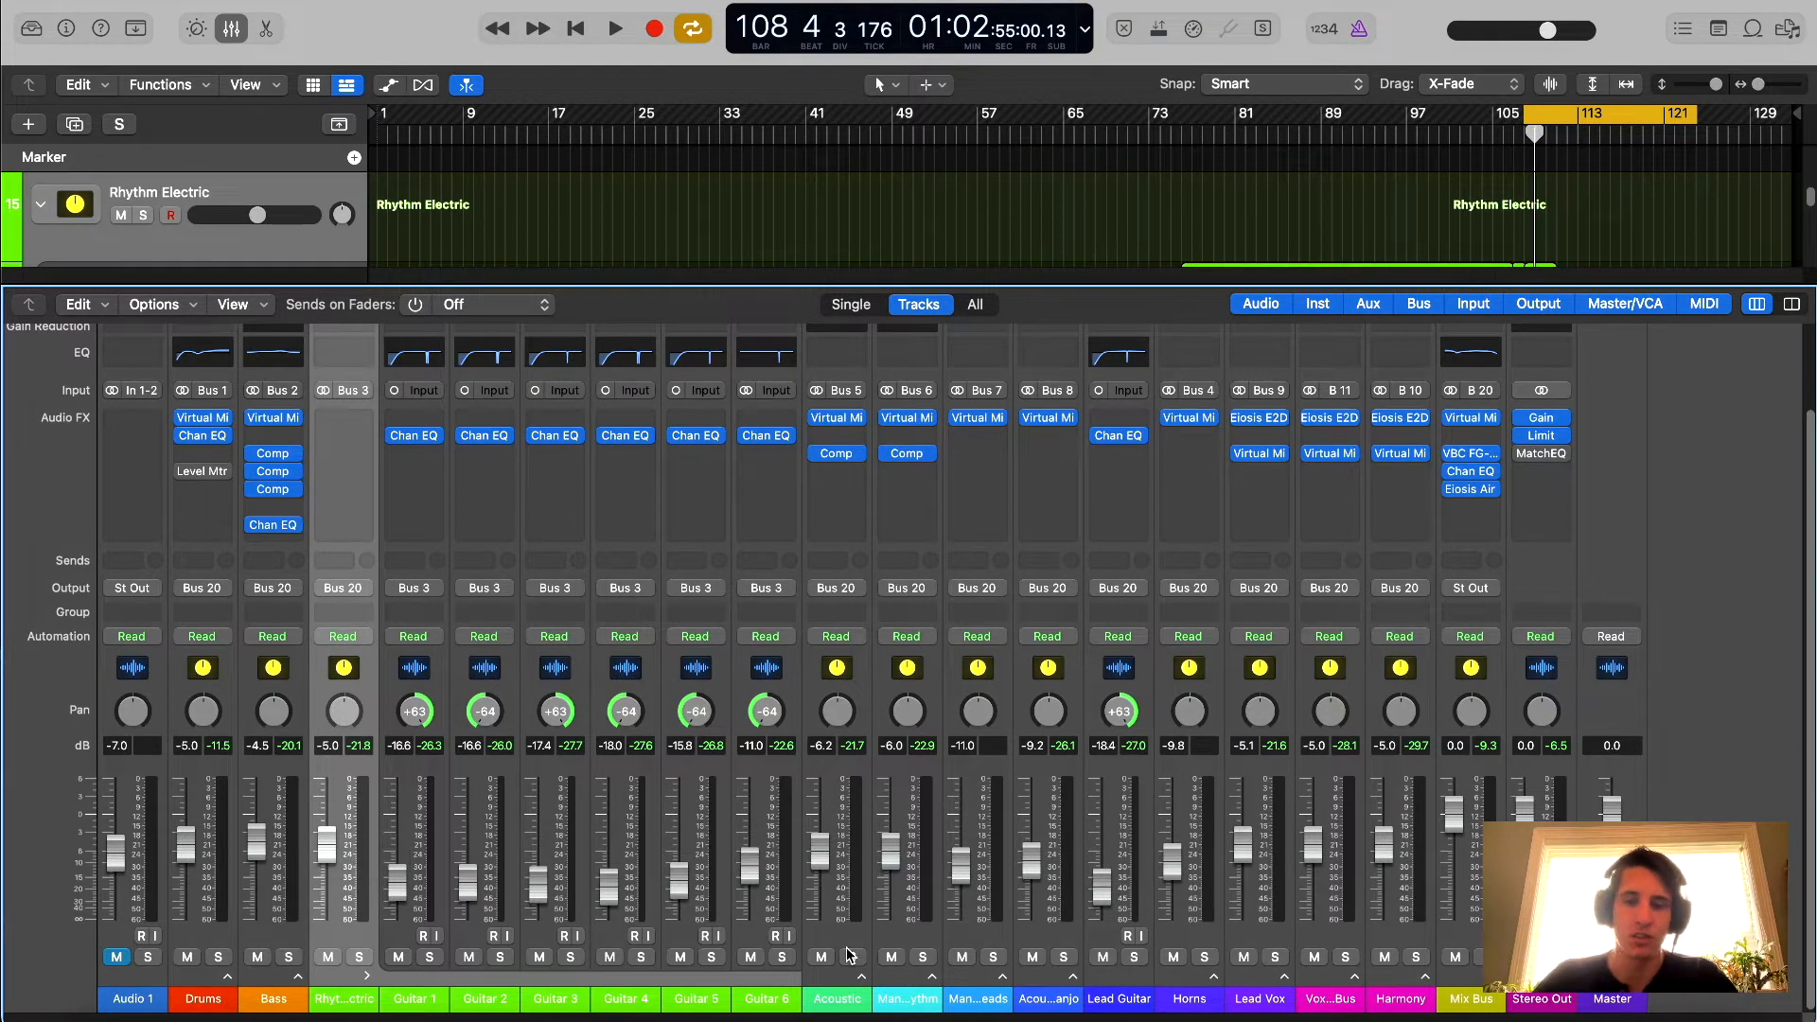
- Raise the Rhythm Electric bus fader to 3.1 dB
drag(328, 852, 326, 803)
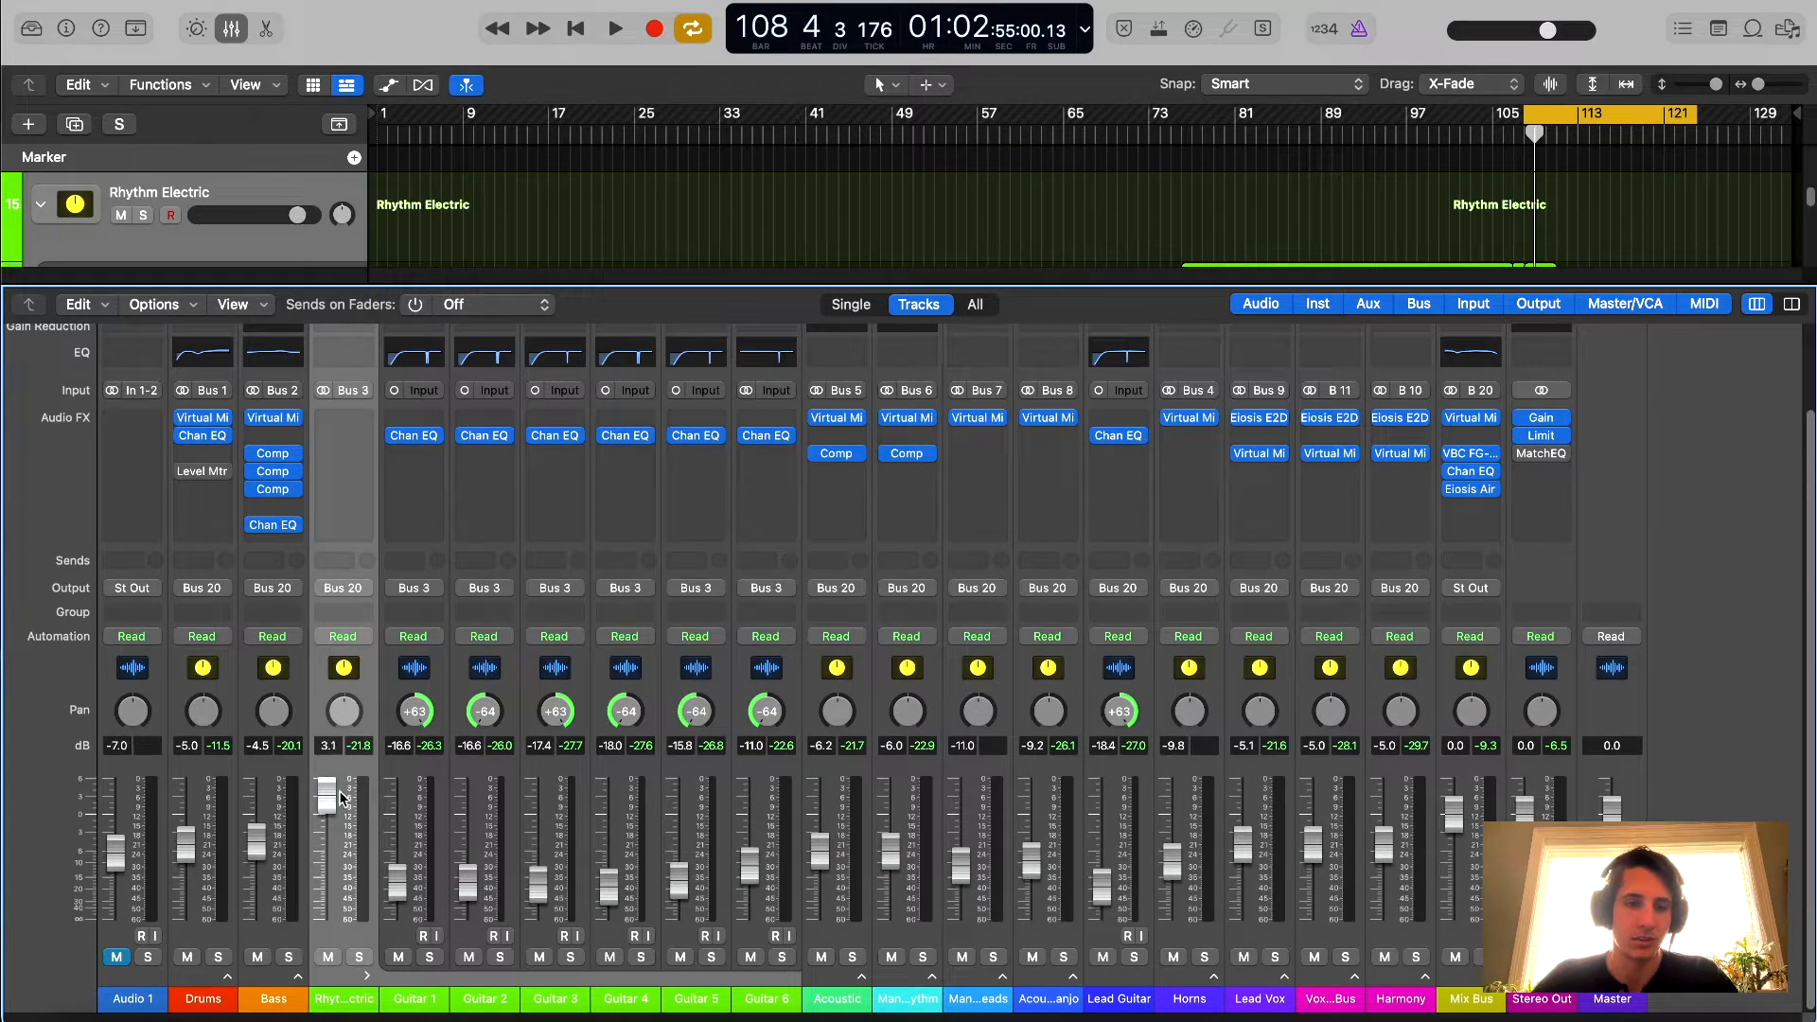
scroll(346, 795, up, 2)
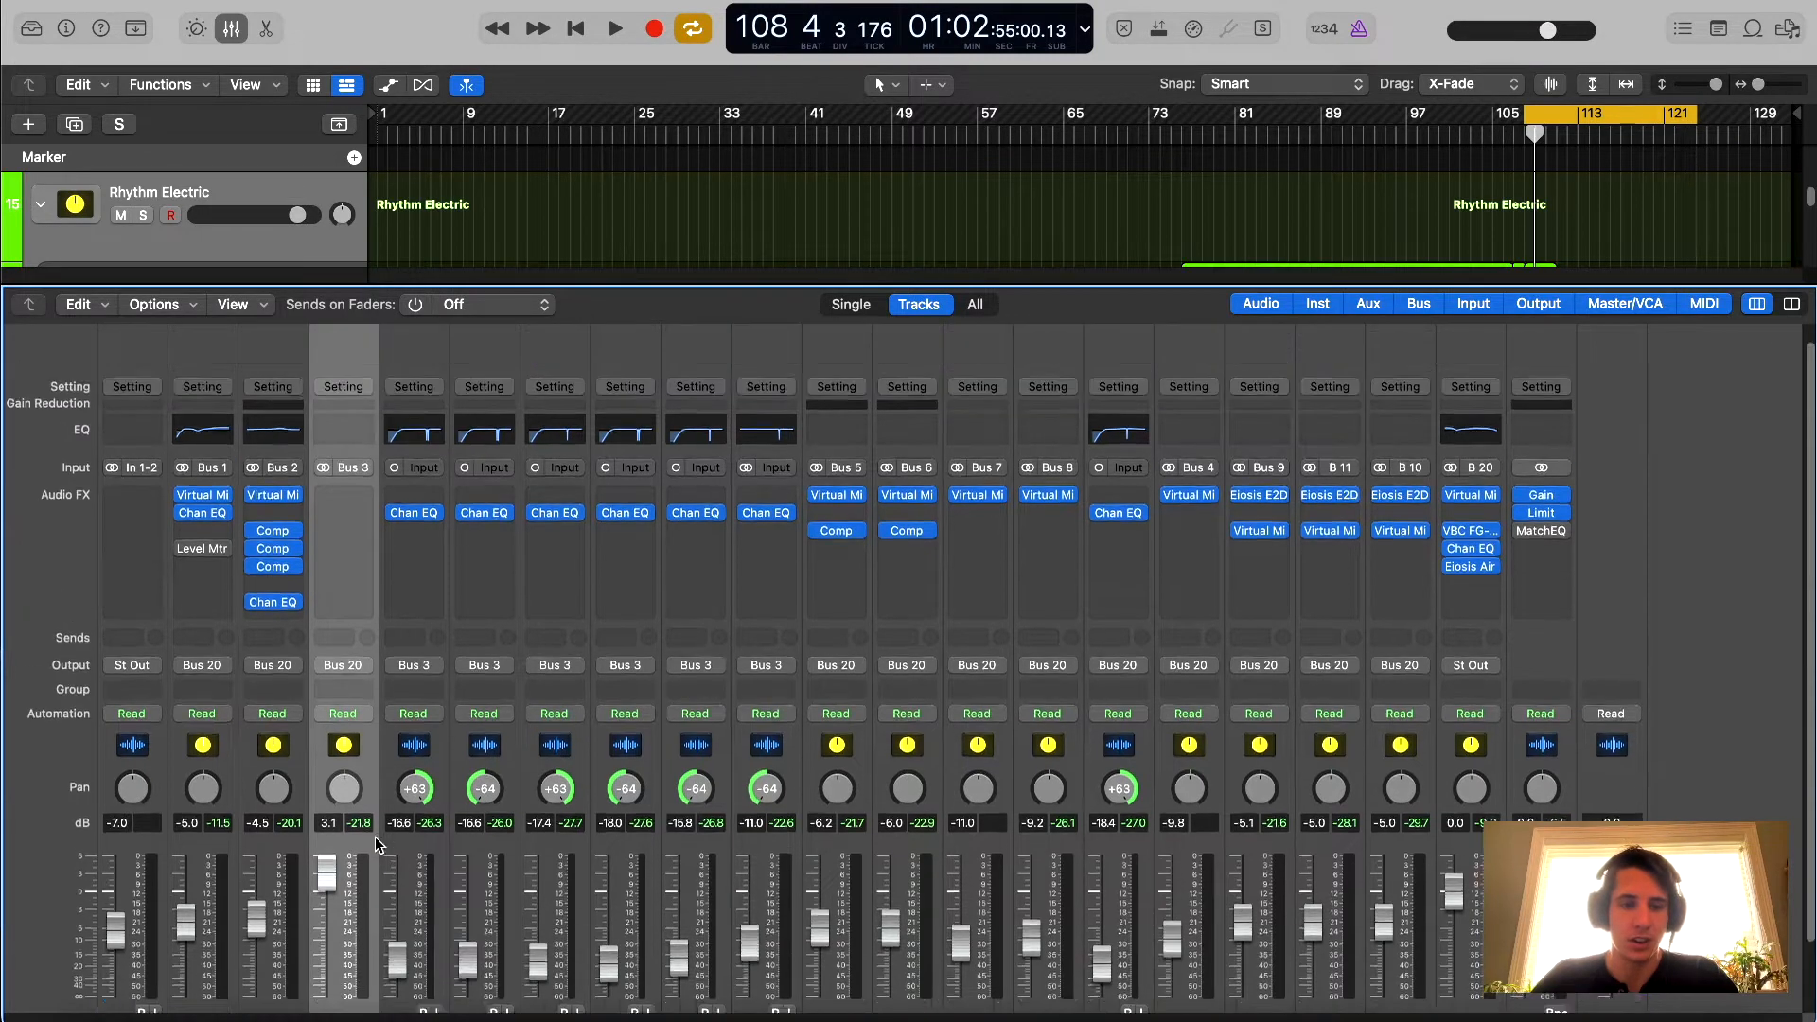
scroll(359, 766, down, 2)
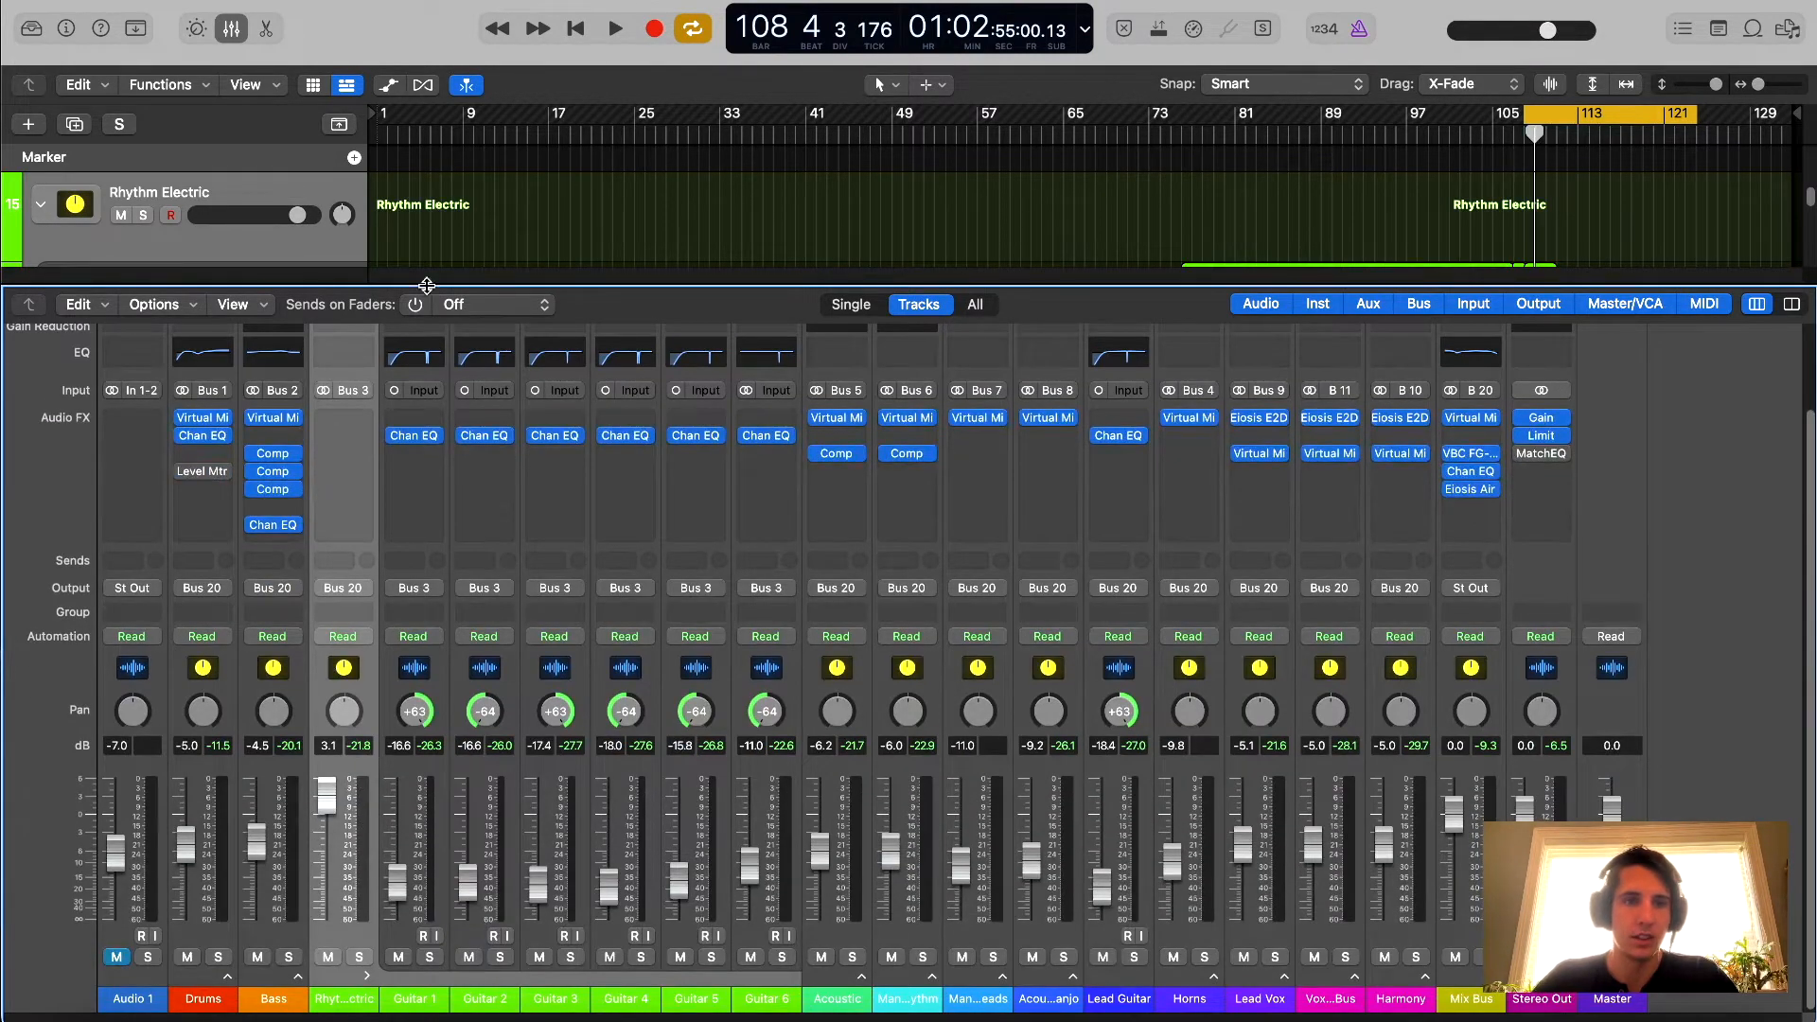
click(231, 28)
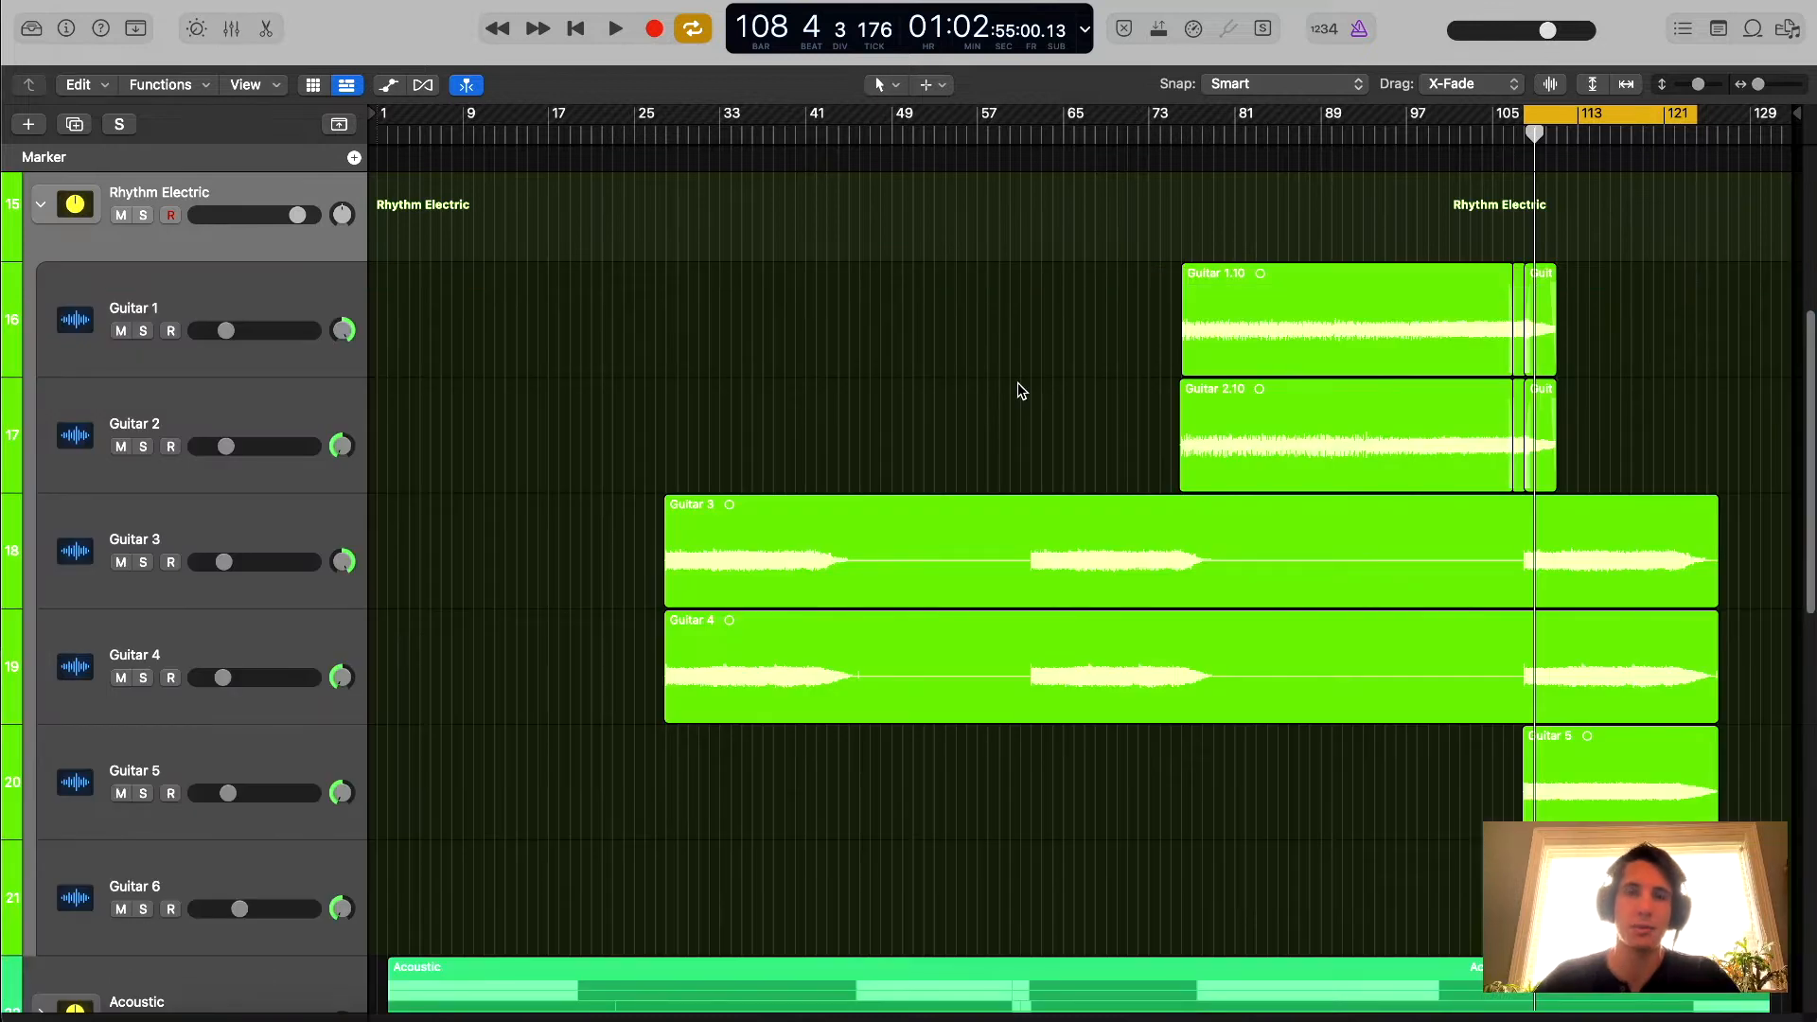
scroll(275, 284, up, 3)
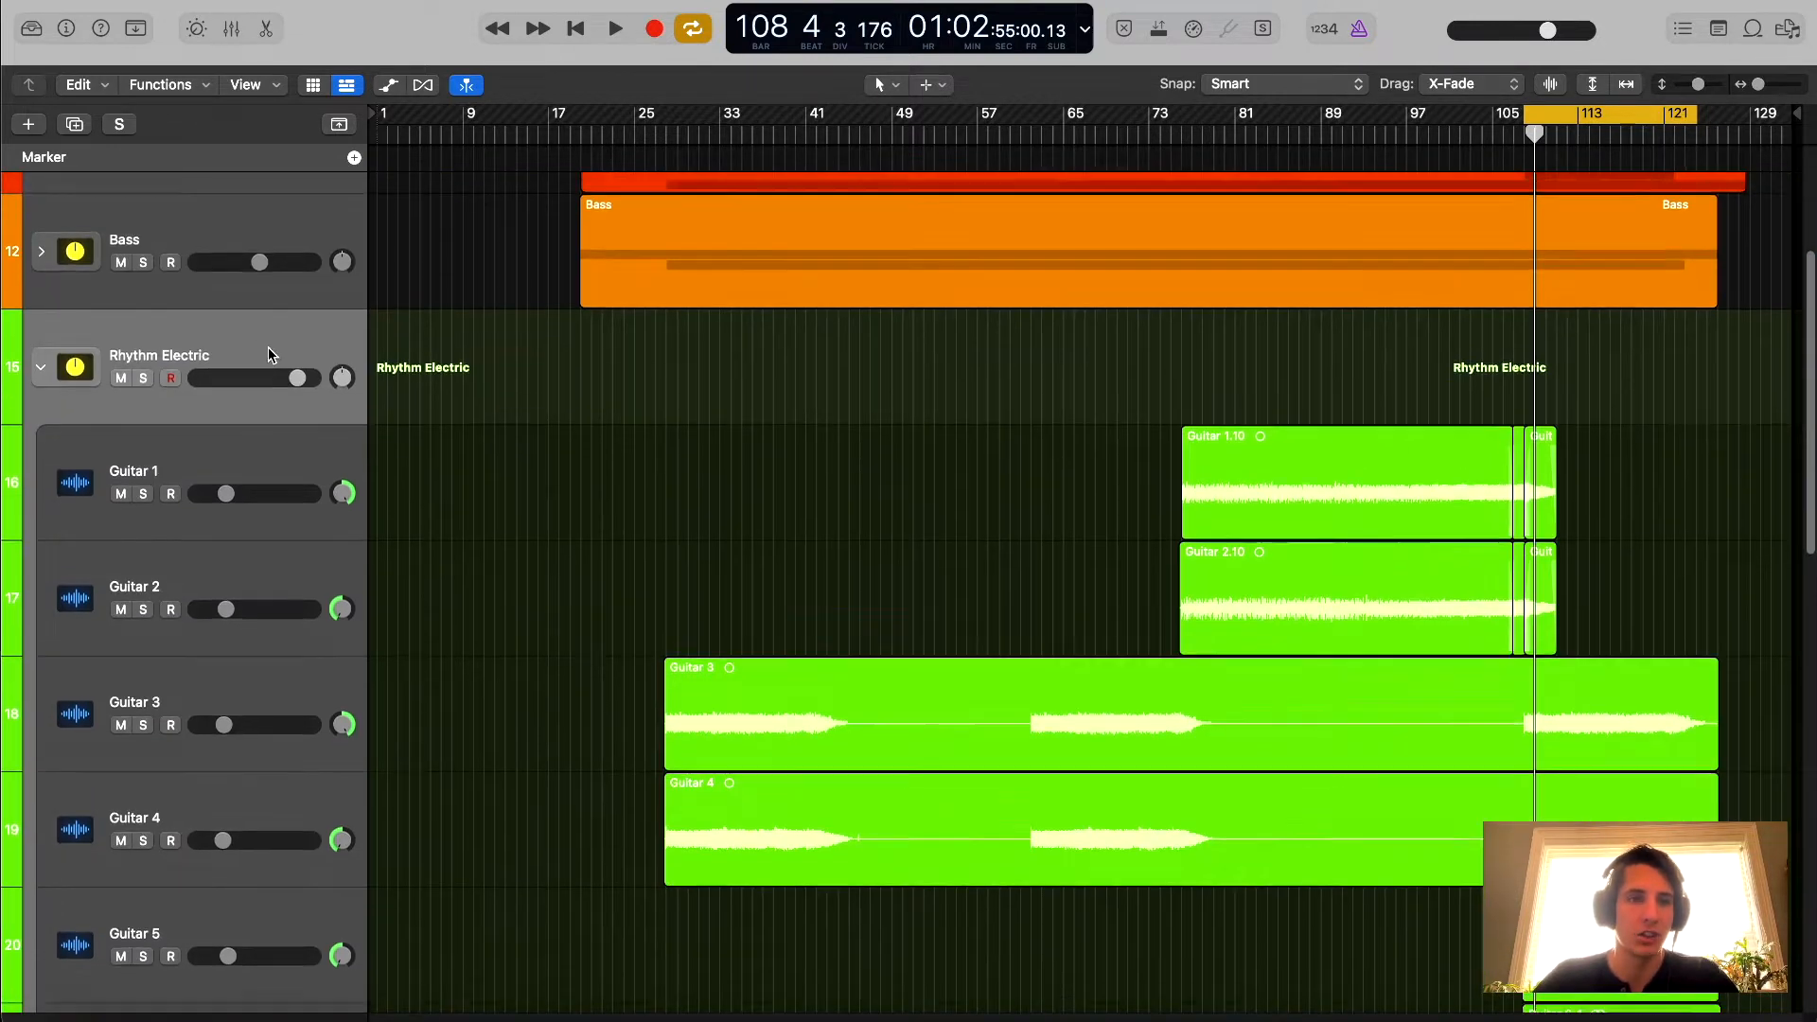
scroll(269, 350, down, 2)
key(x)
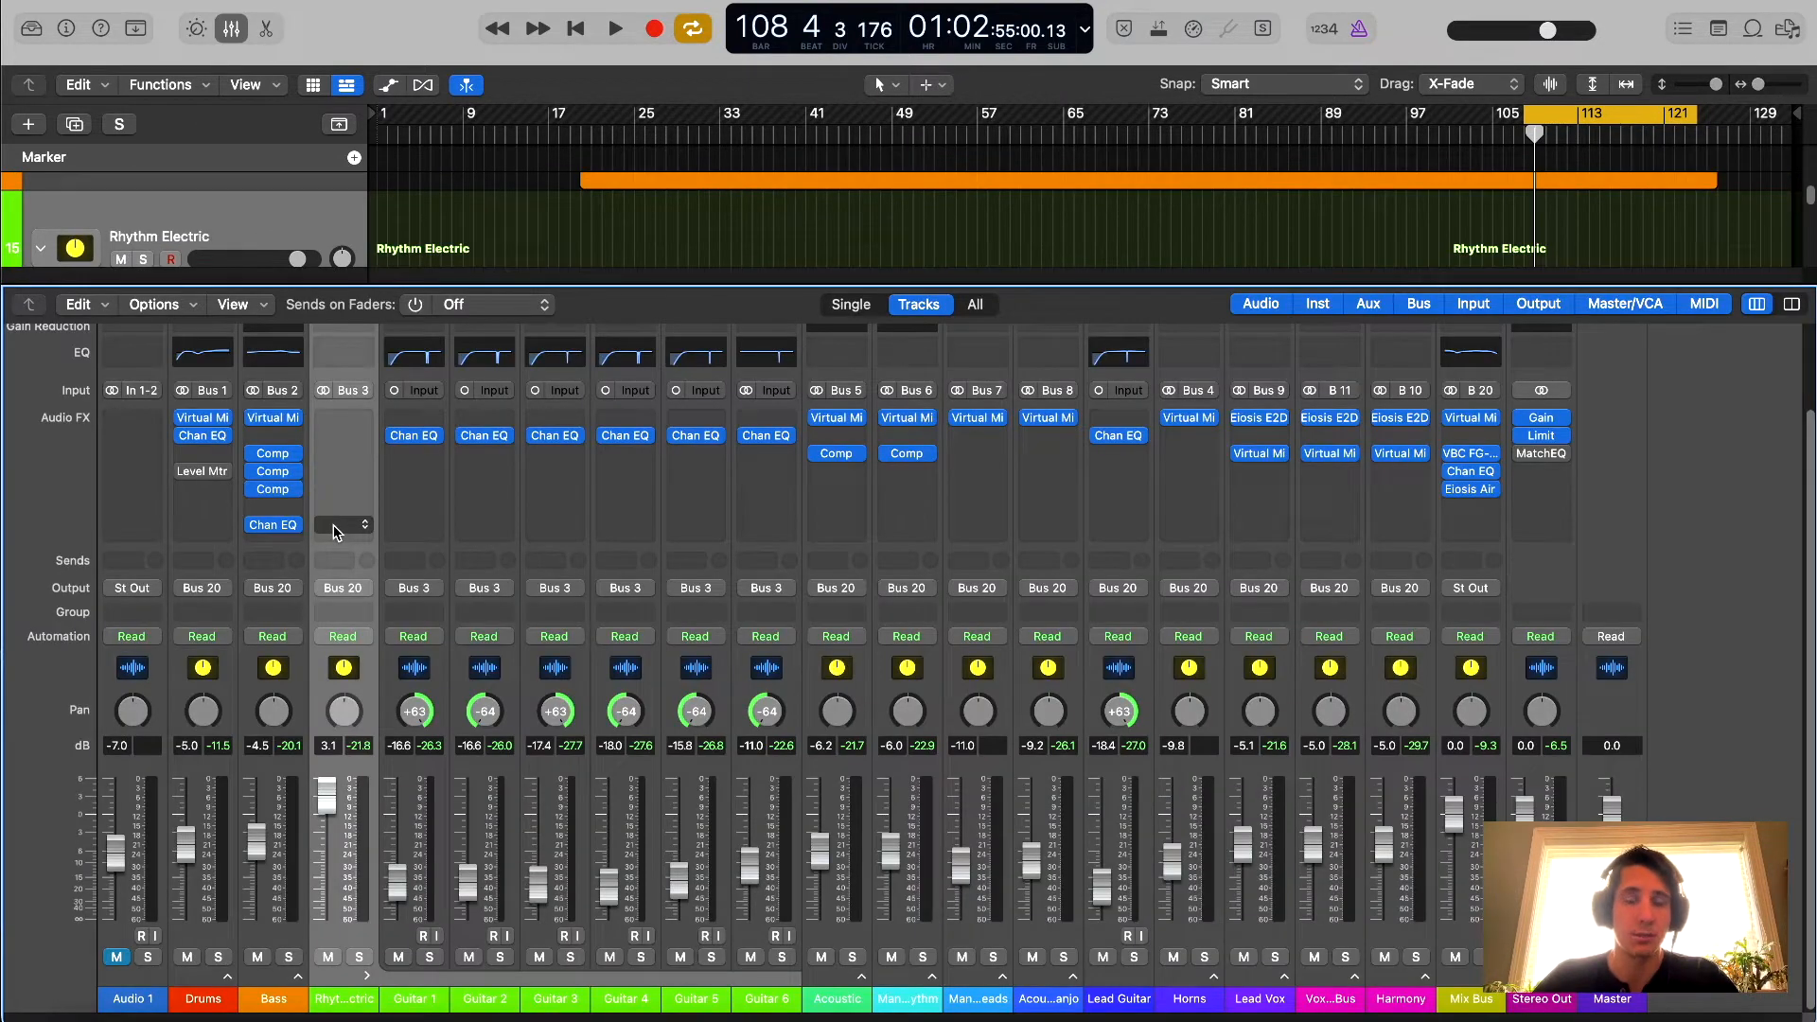
- Insert a Channel EQ on the Rhythm Electric bus and audition the looped section with the EQ flat
click(333, 526)
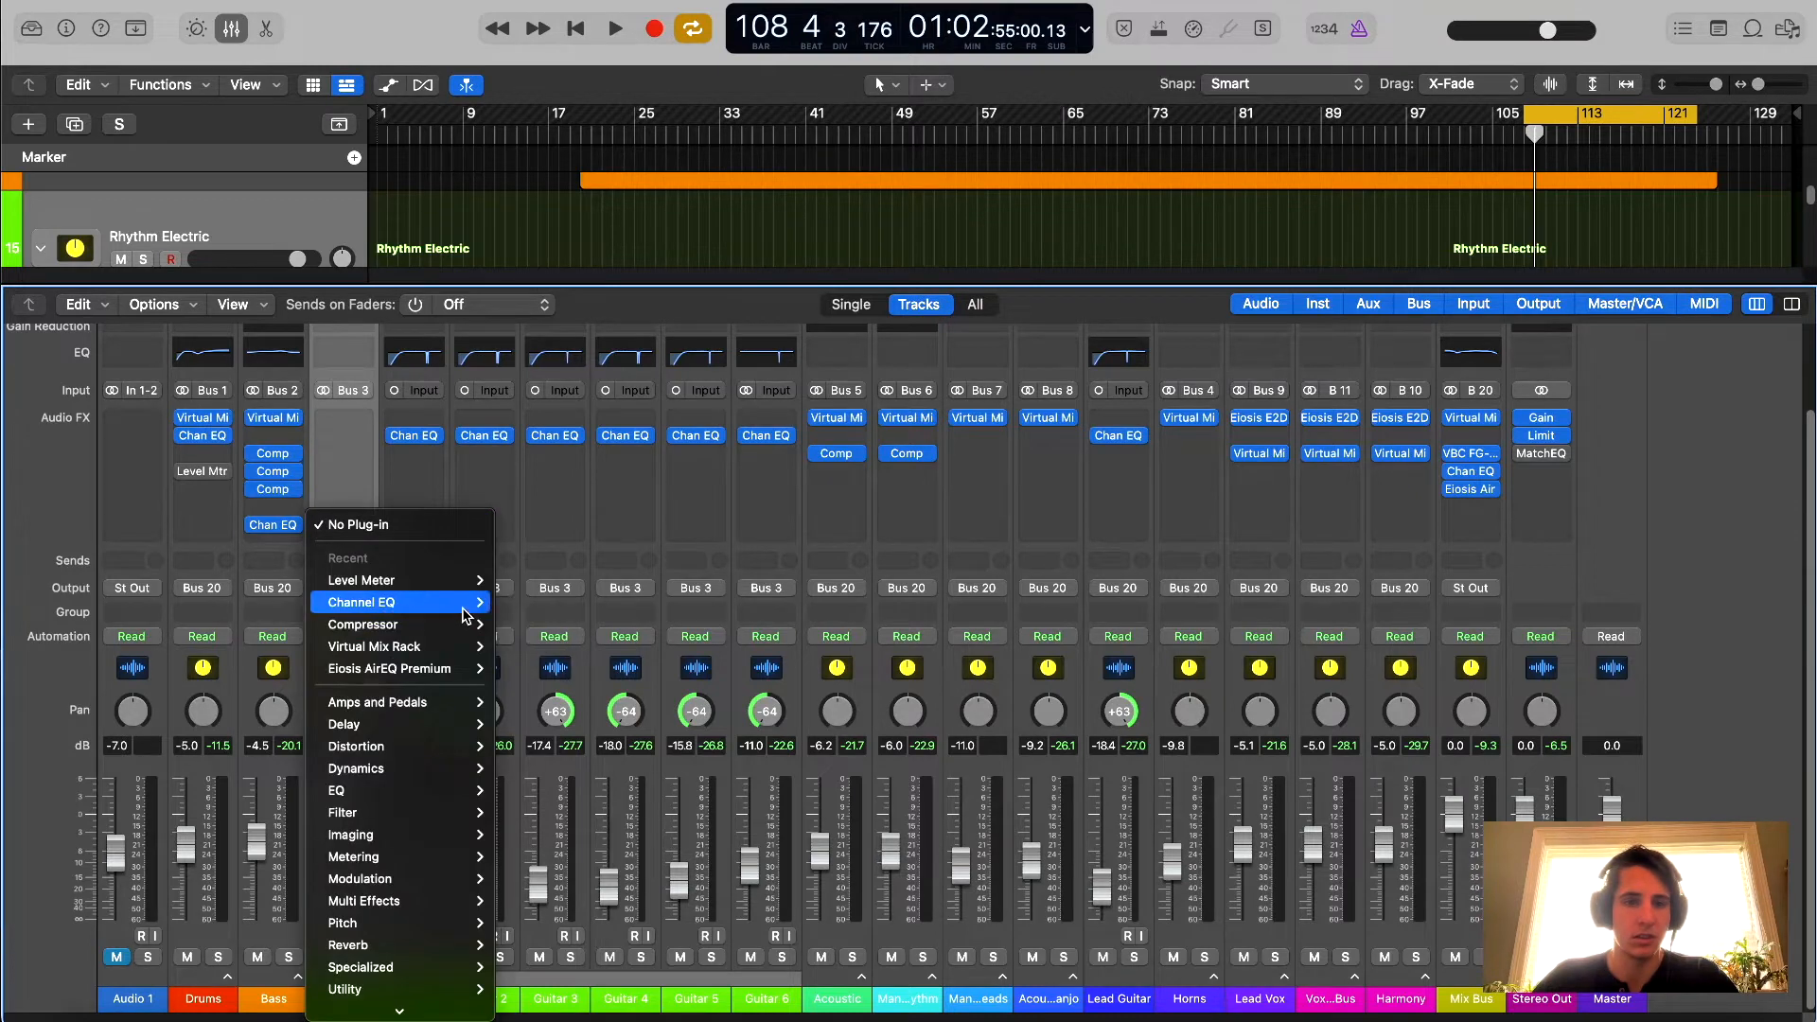
click(530, 603)
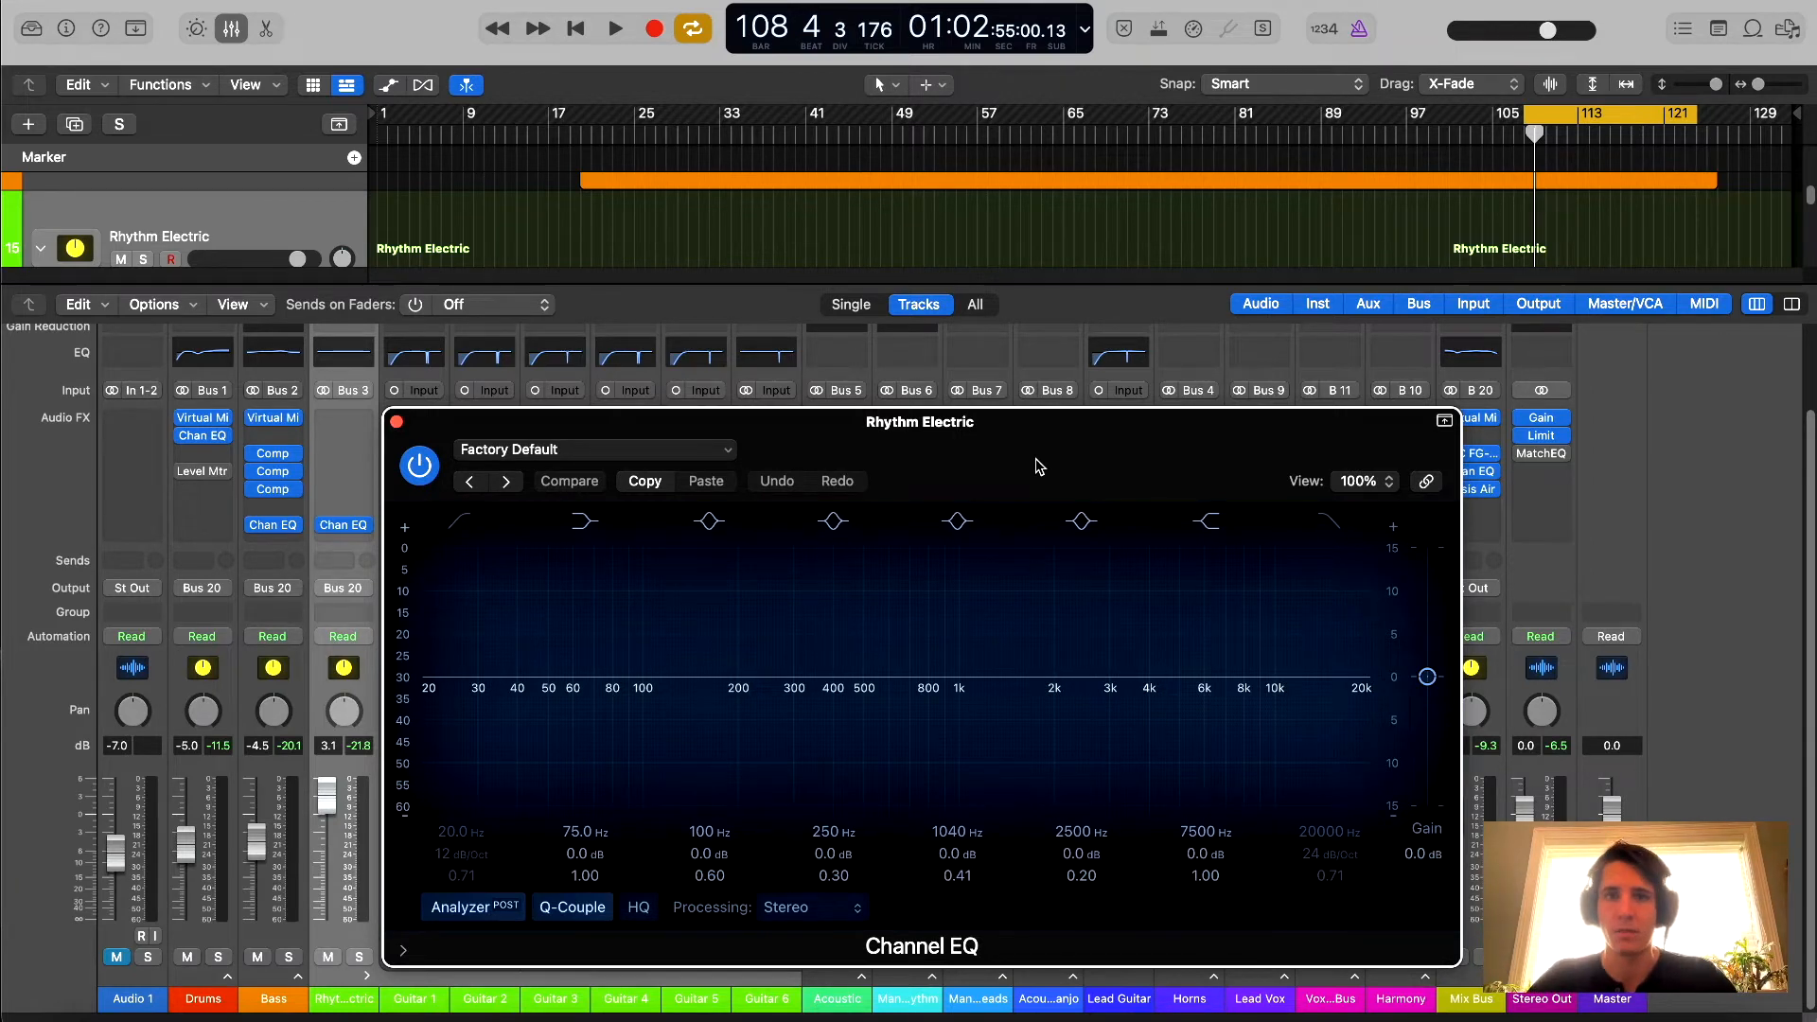
key(space)
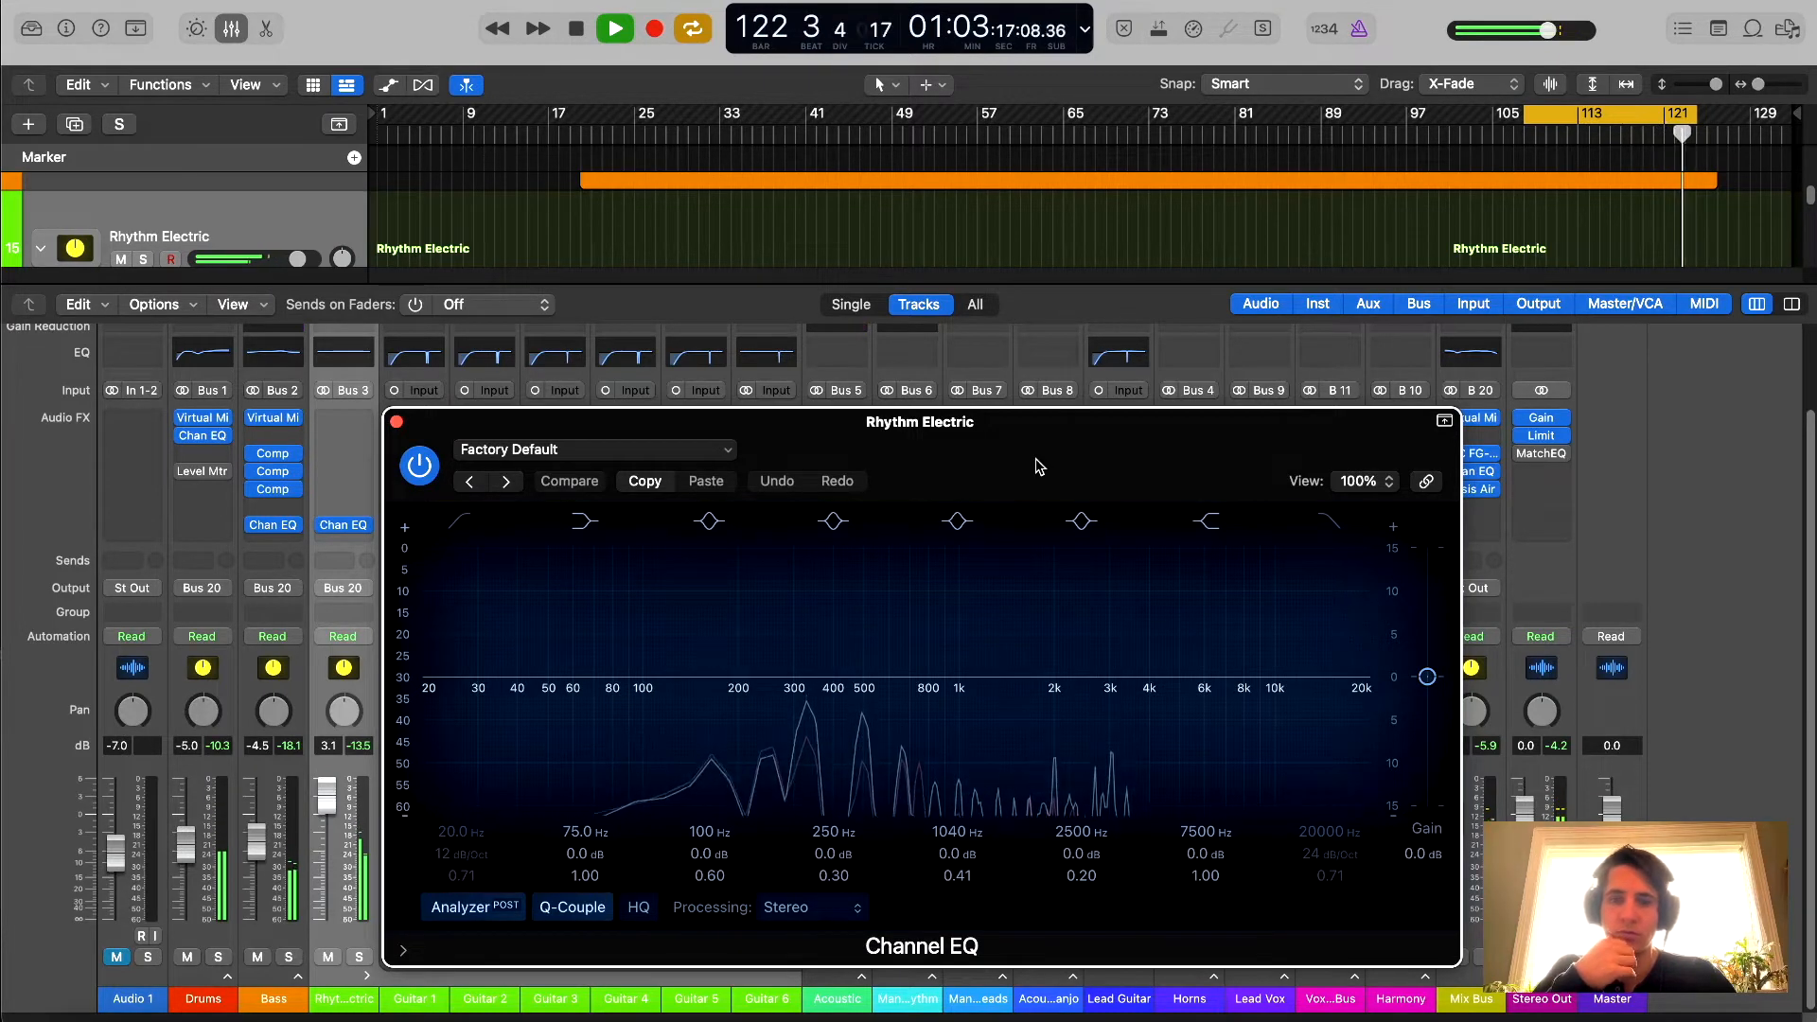
key(space)
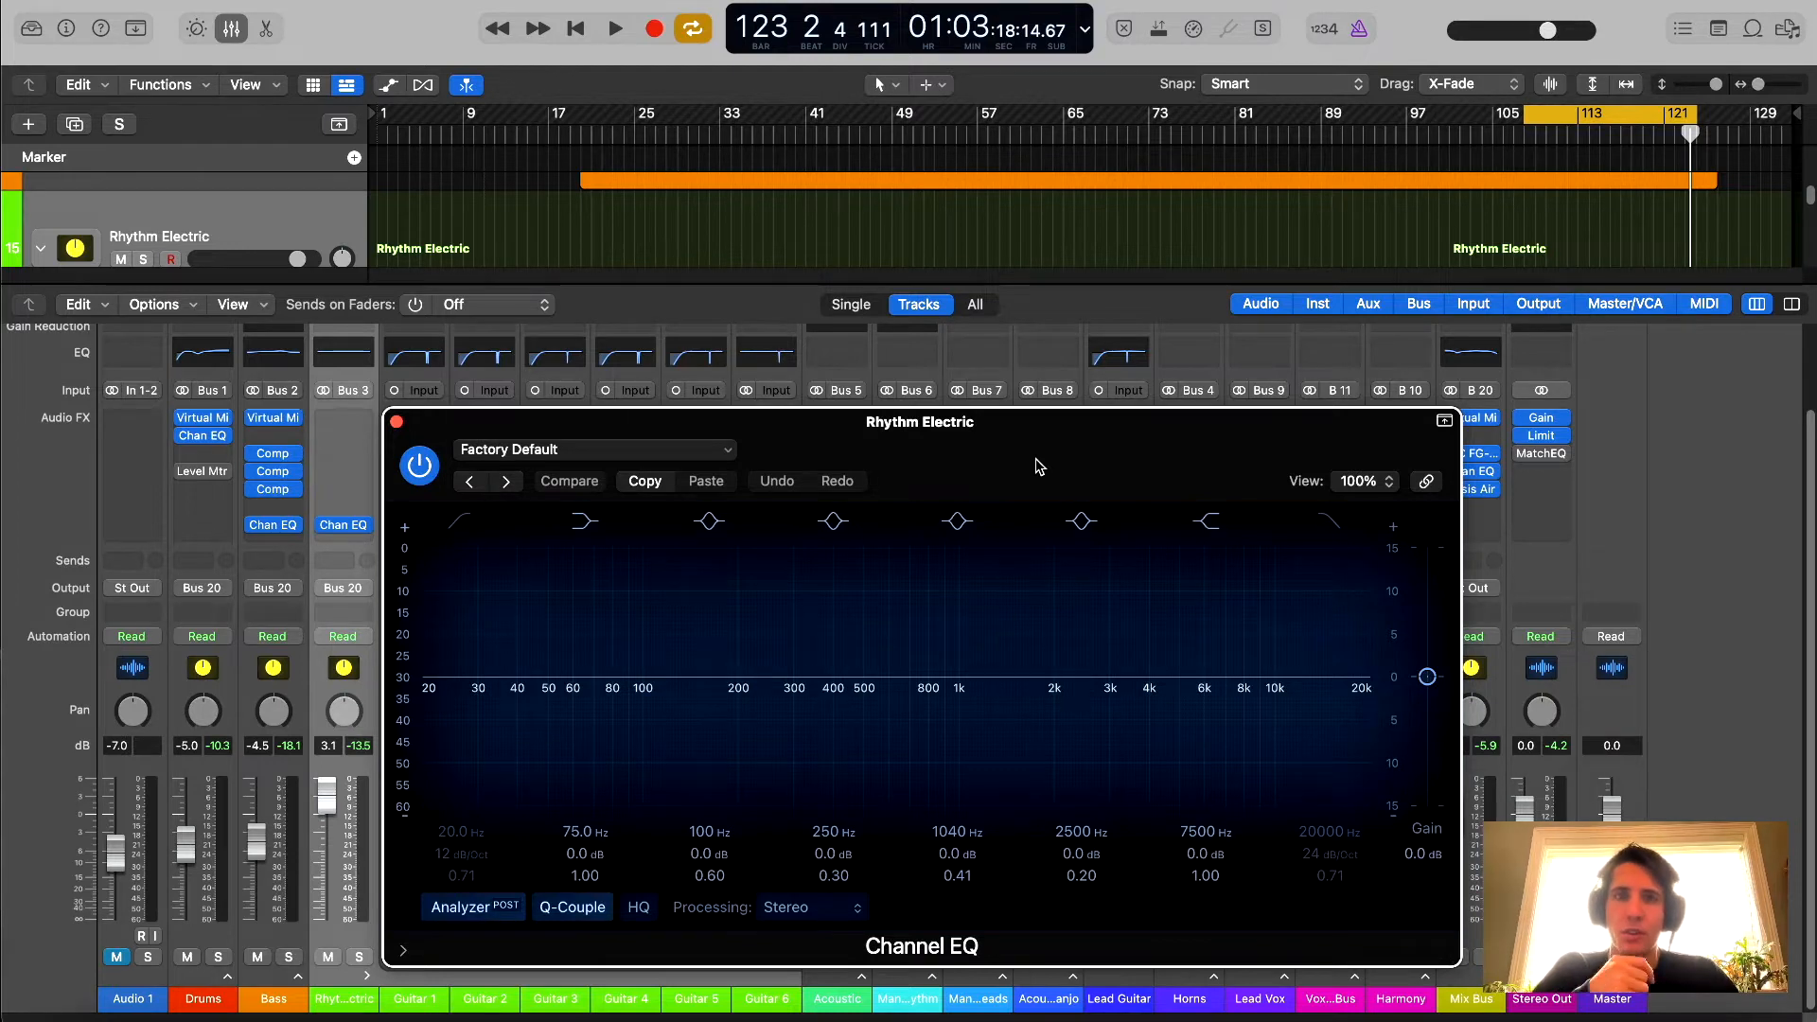
drag(1038, 465, 1037, 381)
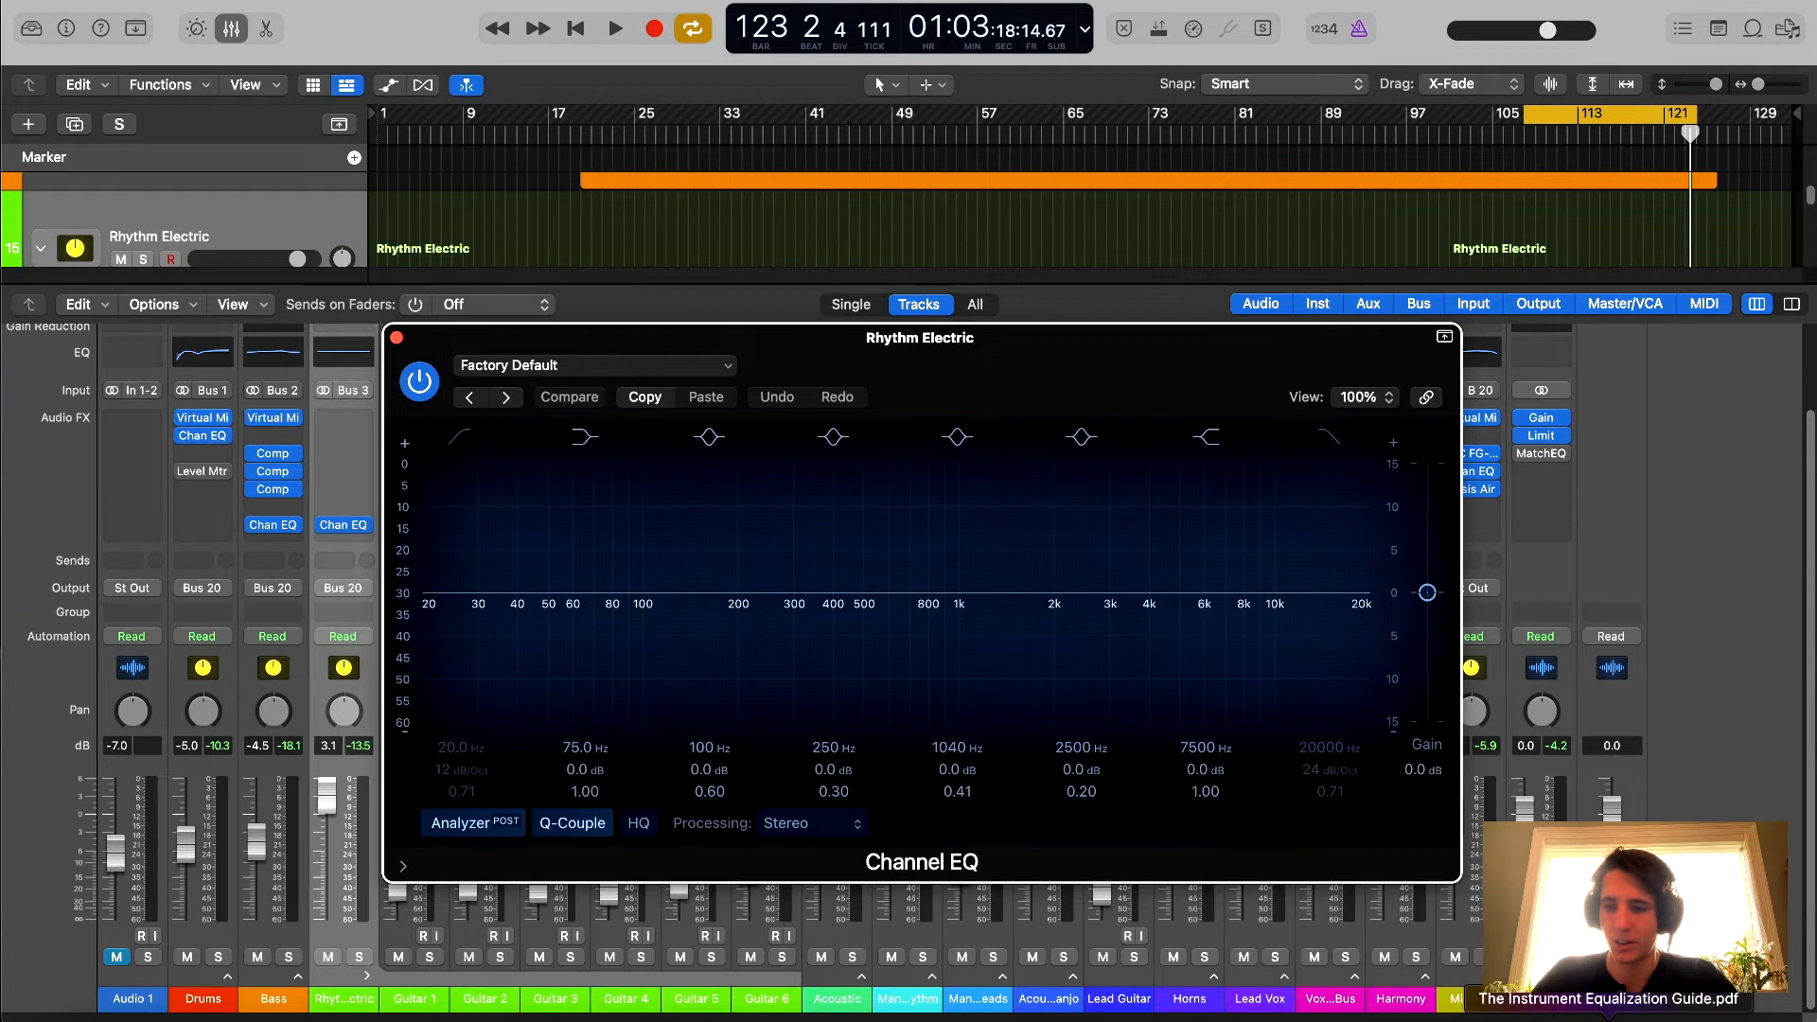
- Read the Distorted Electric Guitar EQ Guide page in The Instrument Equalization Guide PDF, then return to the mix
click(1609, 1015)
scroll(187, 660, down, 5)
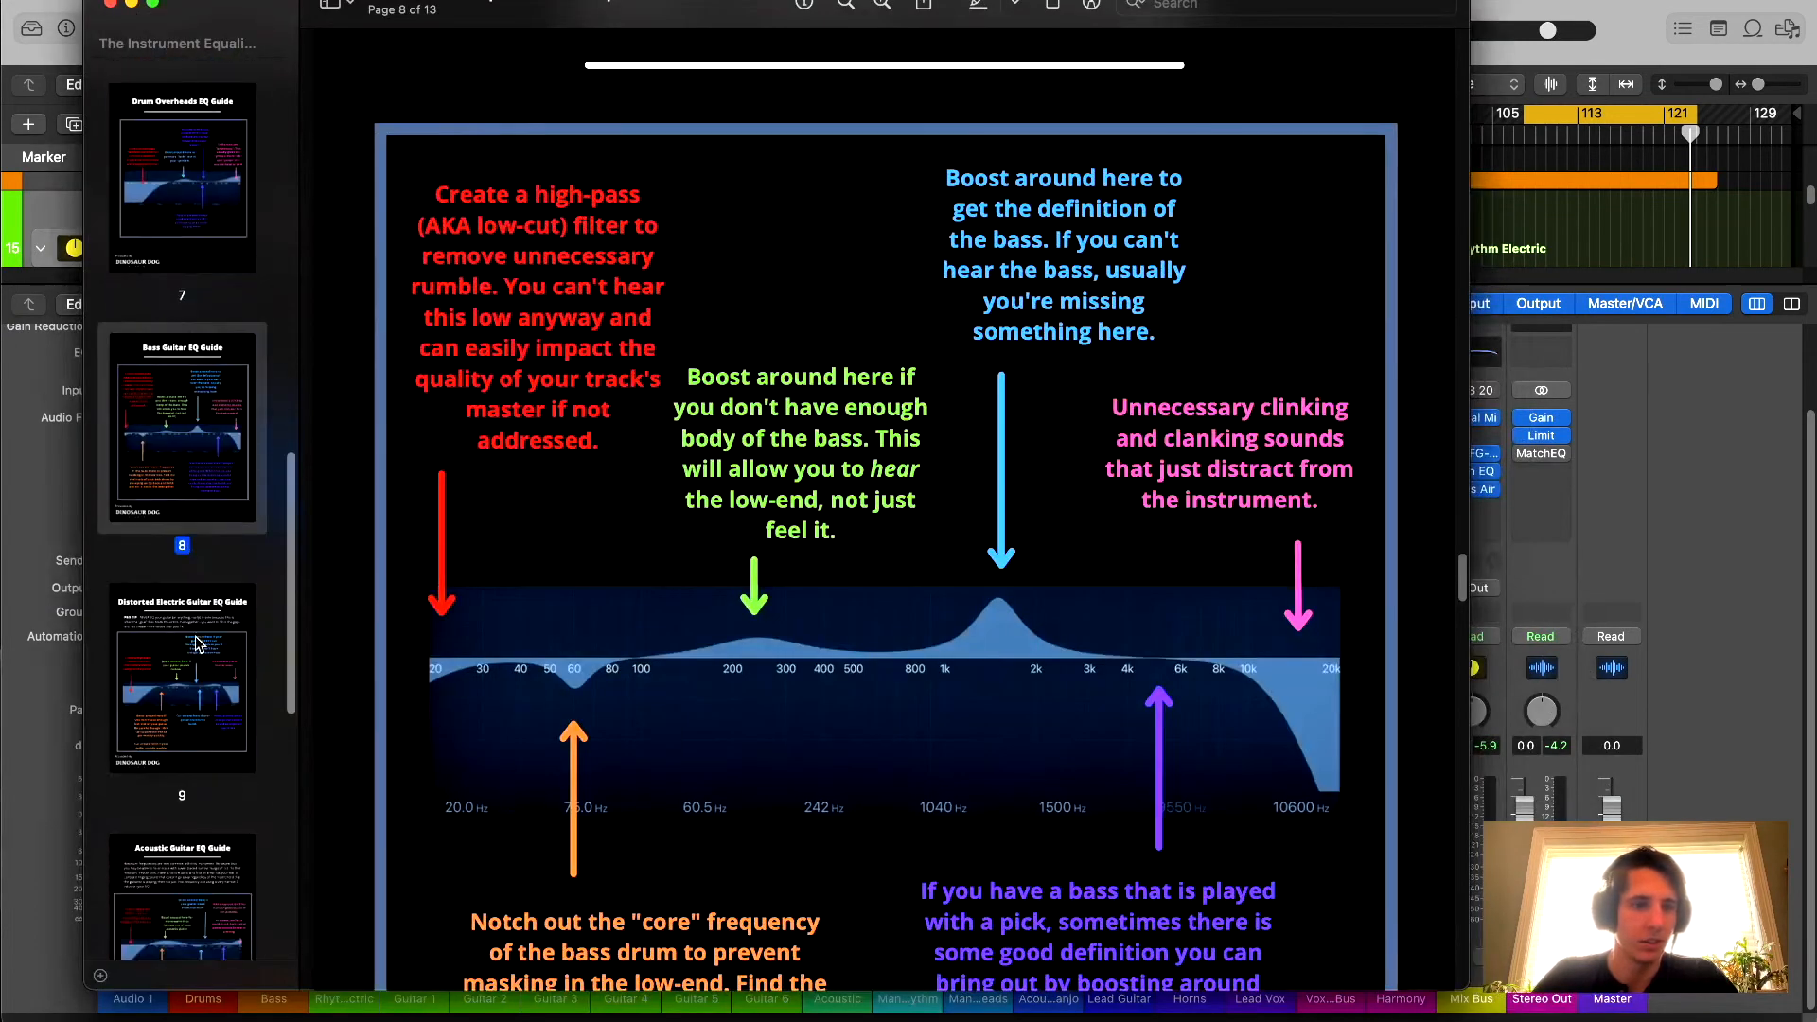
click(190, 674)
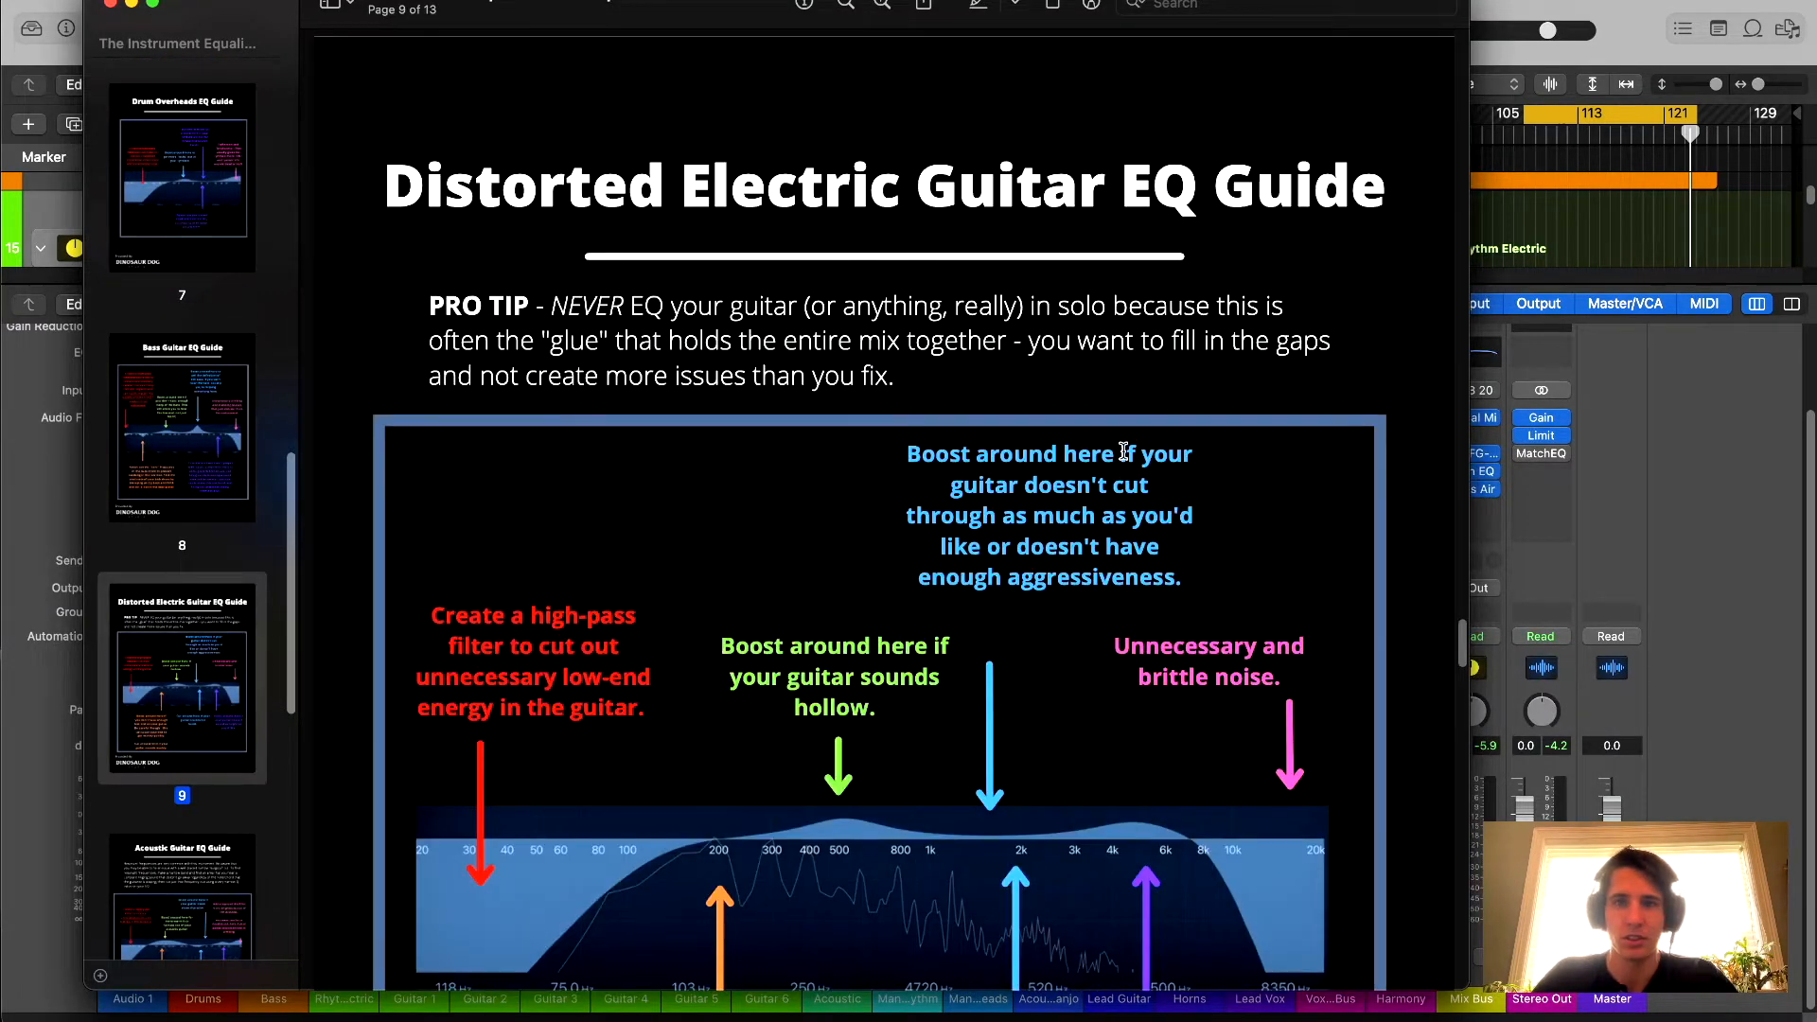
scroll(1326, 580, down, 5)
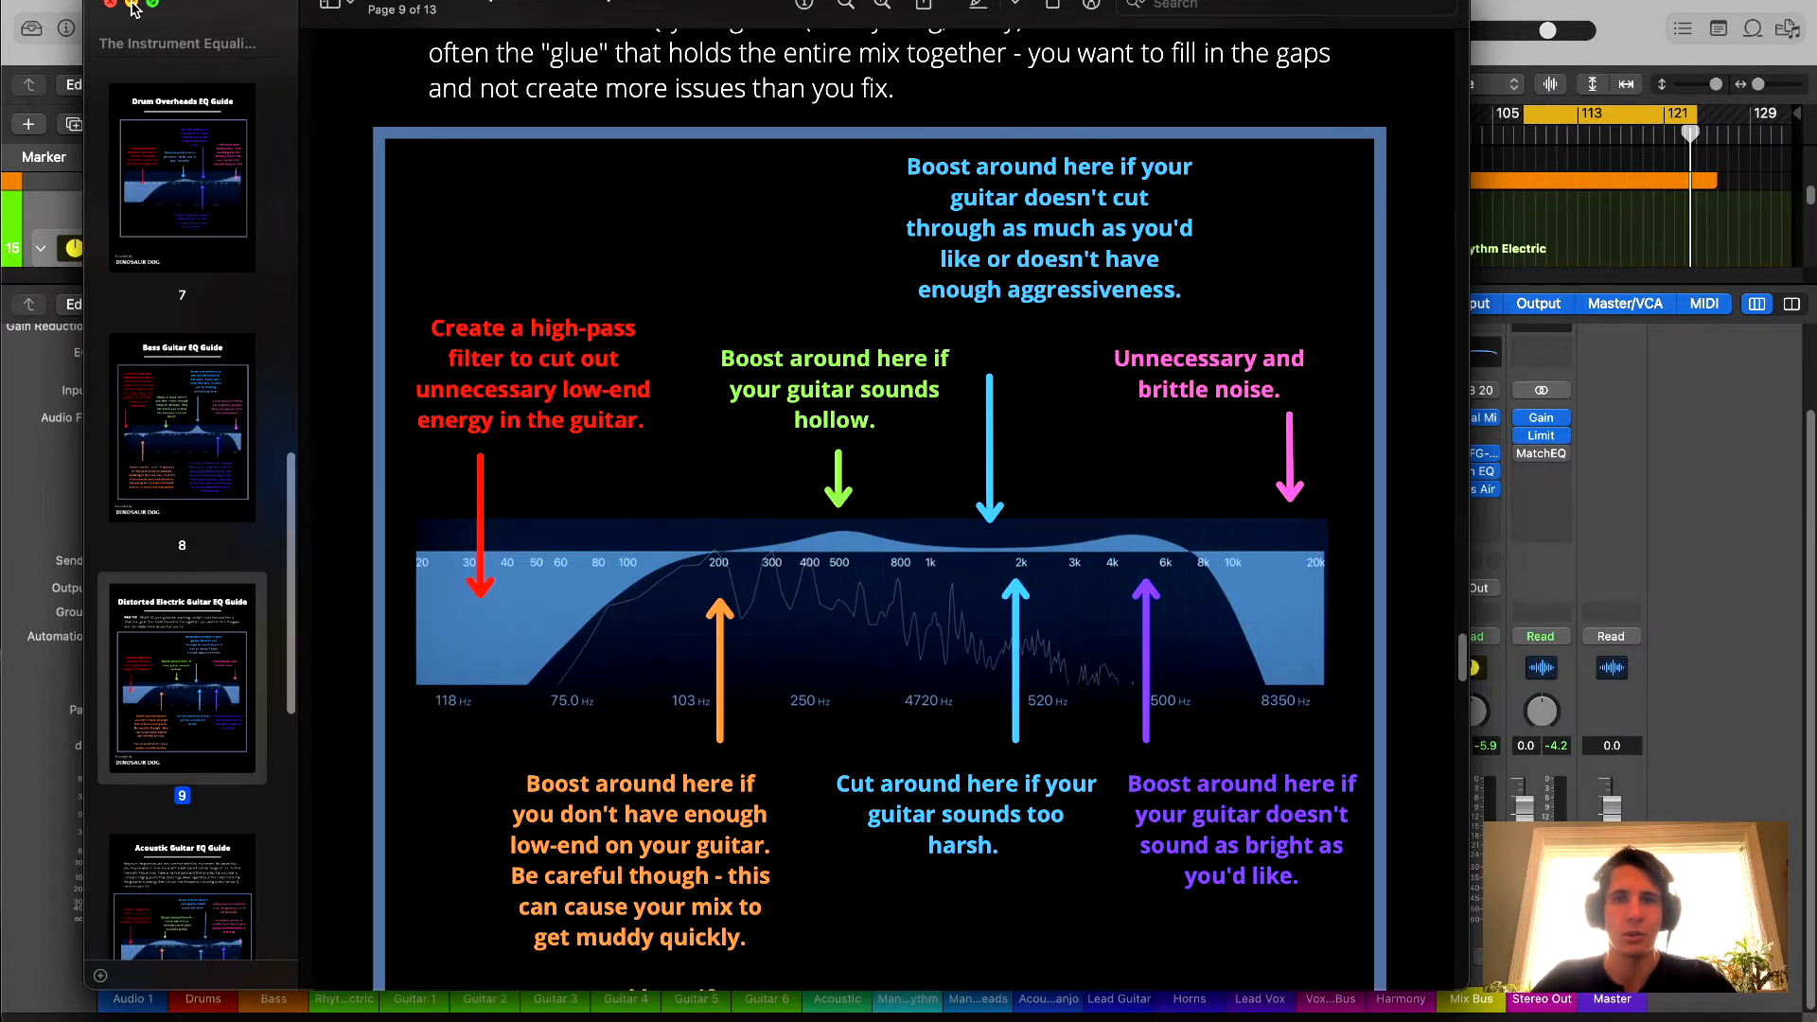
click(131, 4)
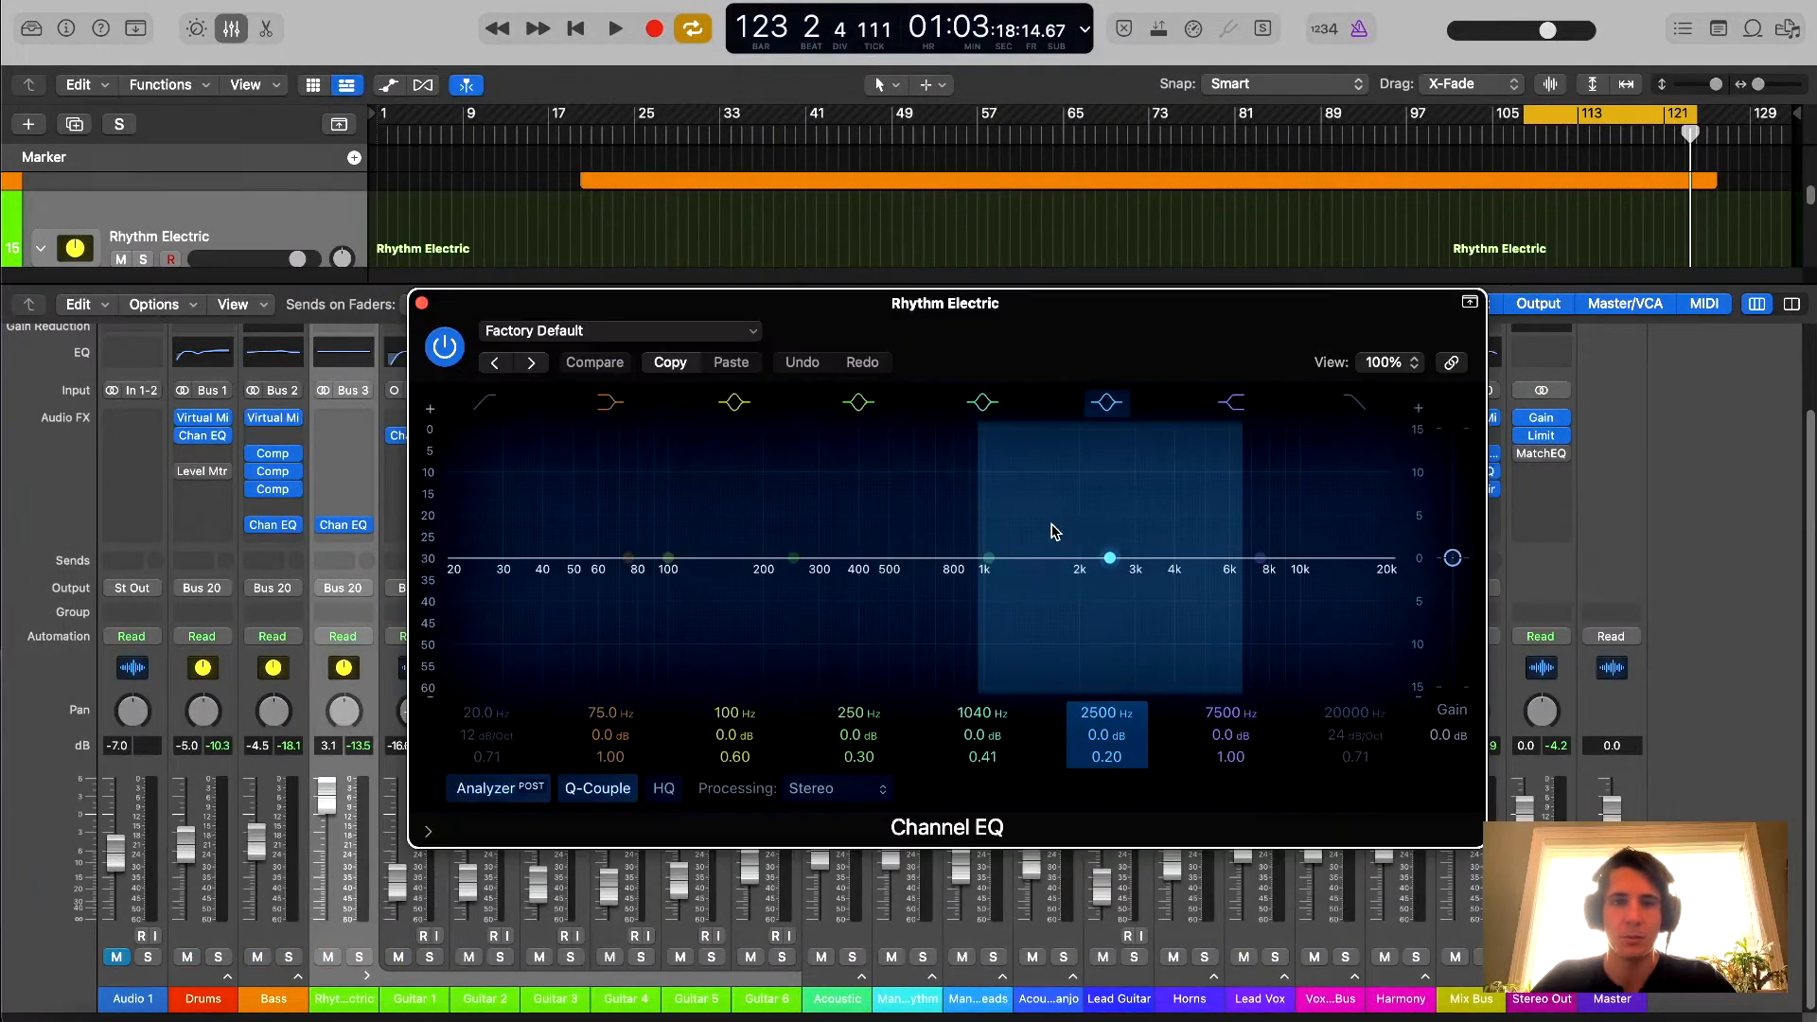
- Move the Channel EQ's low-mid bell band to 292 Hz with a Q of 1.20, leaving its gain at 0 dB
drag(1078, 334, 1073, 344)
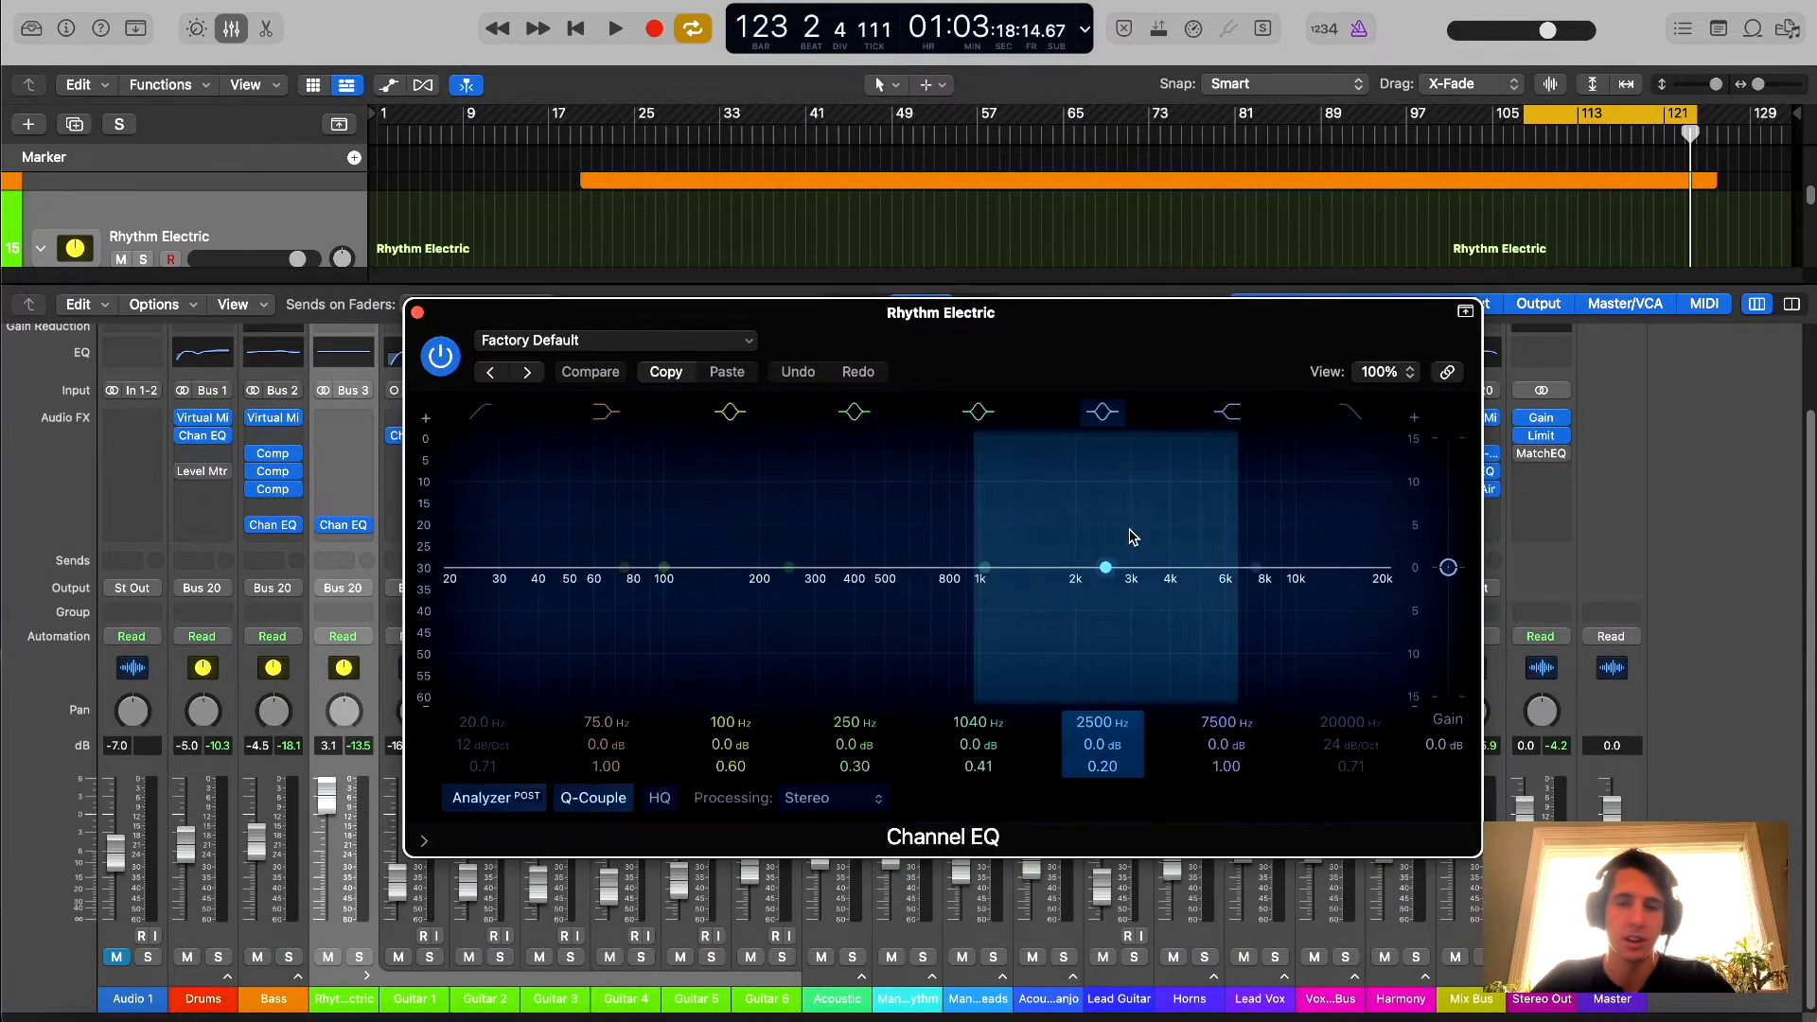
mouse_move(790, 568)
mouse_down()
mouse_move(852, 601)
mouse_move(816, 574)
mouse_up()
mouse_move(996, 365)
mouse_down()
mouse_move(979, 350)
mouse_move(1001, 344)
mouse_up()
scroll(797, 555, down, 2)
scroll(791, 560, up, 5)
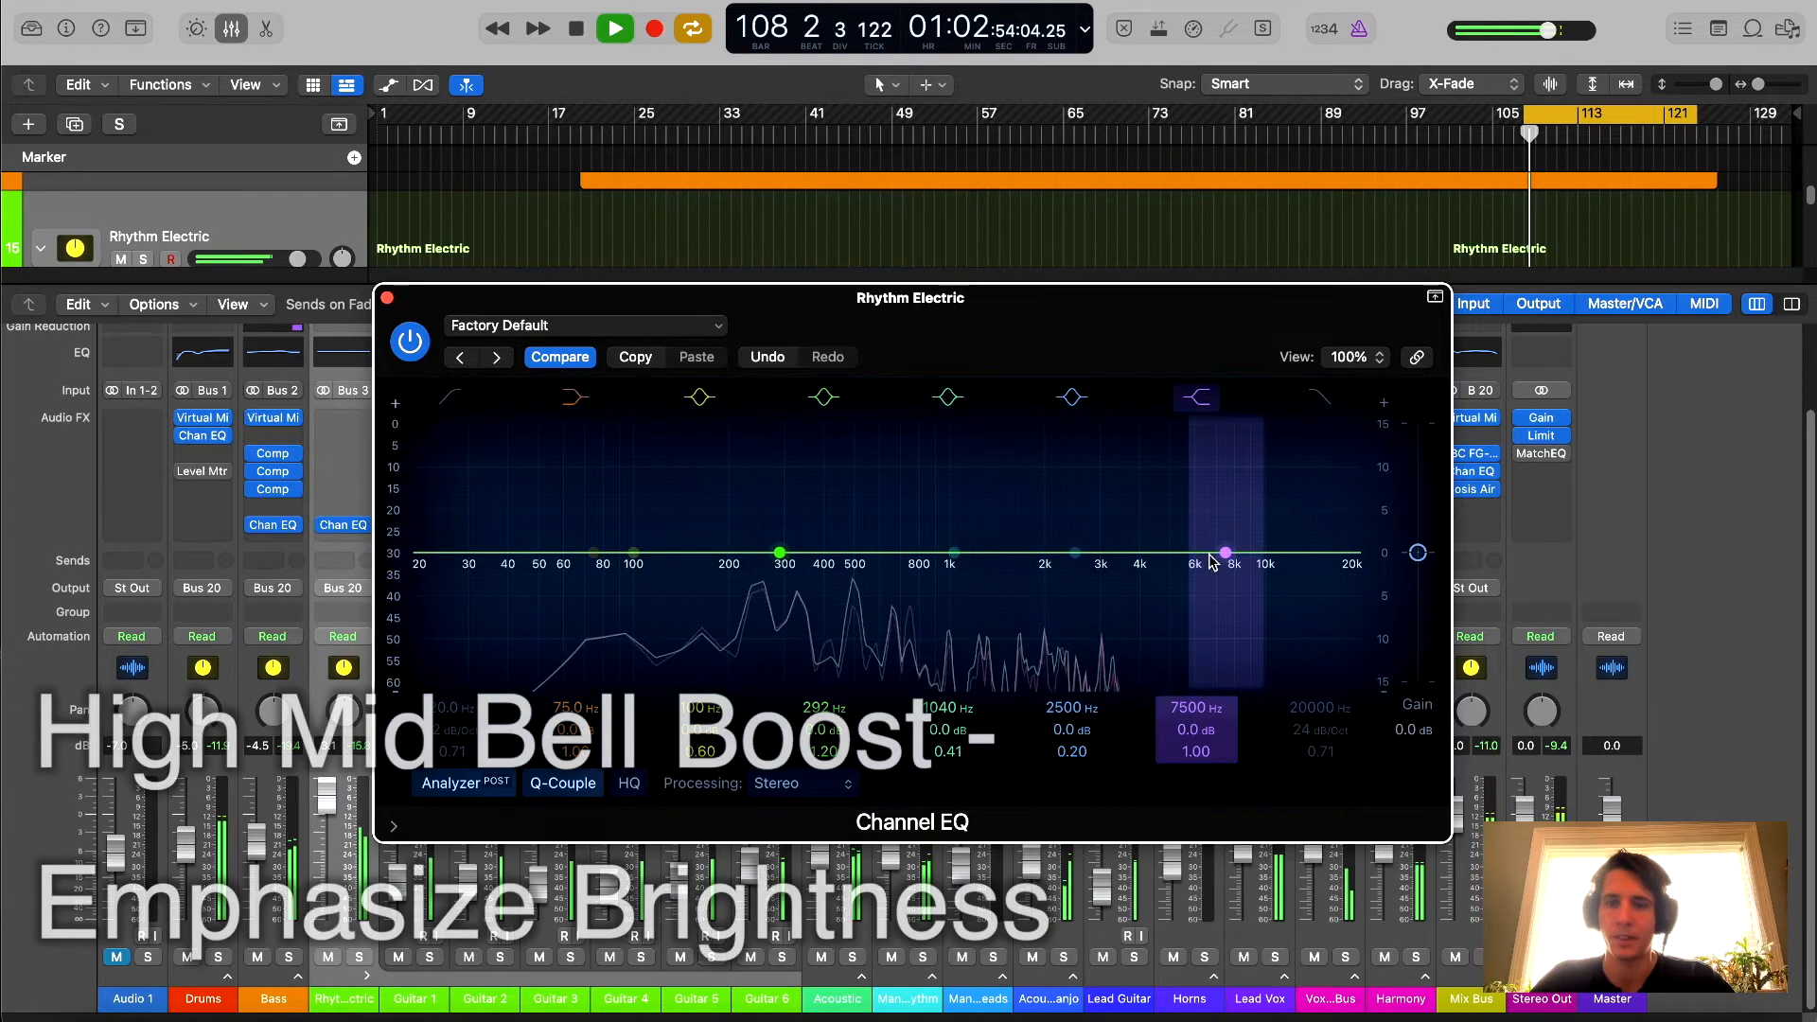
- Boost the high mids during playback with a broad bell at 3480 Hz, +2.1 dB and a Q of 0.46
drag(1076, 552, 1140, 527)
scroll(1140, 542, up, 5)
scroll(1138, 543, down, 2)
scroll(1145, 540, down, 3)
scroll(1144, 540, up, 3)
scroll(1145, 539, down, 1)
scroll(1140, 532, down, 2)
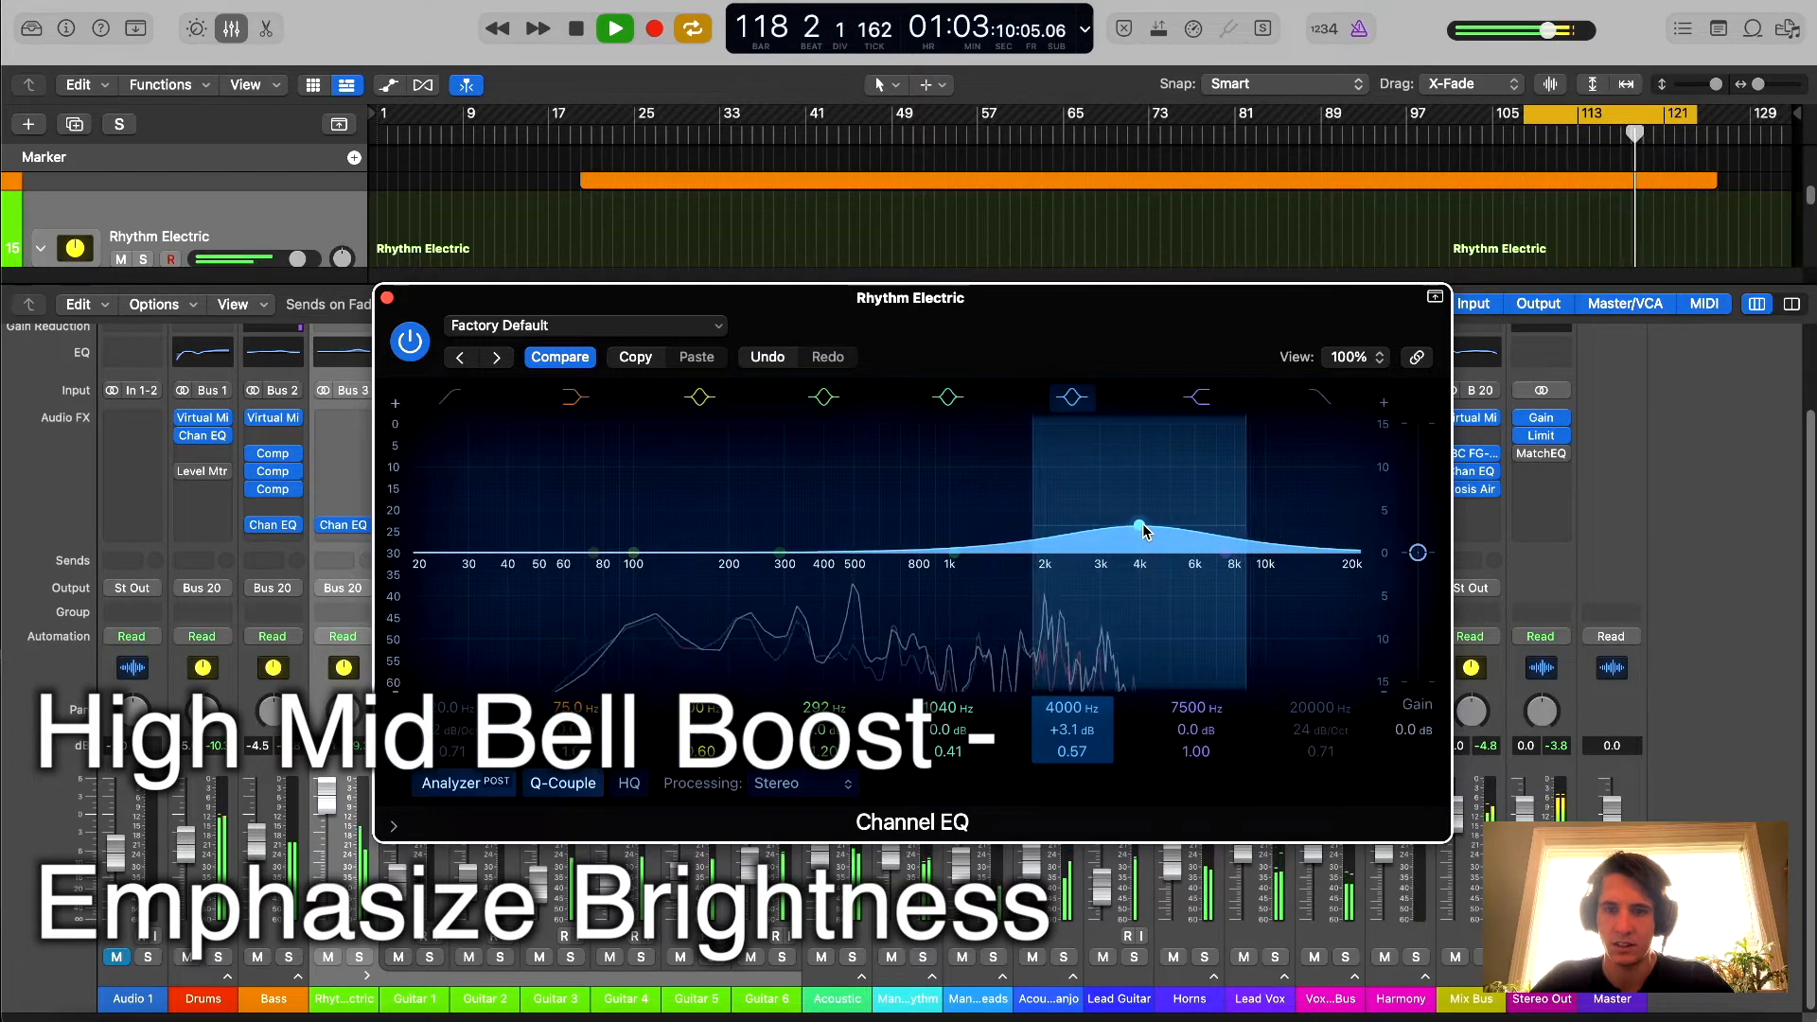
mouse_move(1139, 534)
mouse_down()
mouse_move(1147, 606)
mouse_move(1133, 539)
mouse_up()
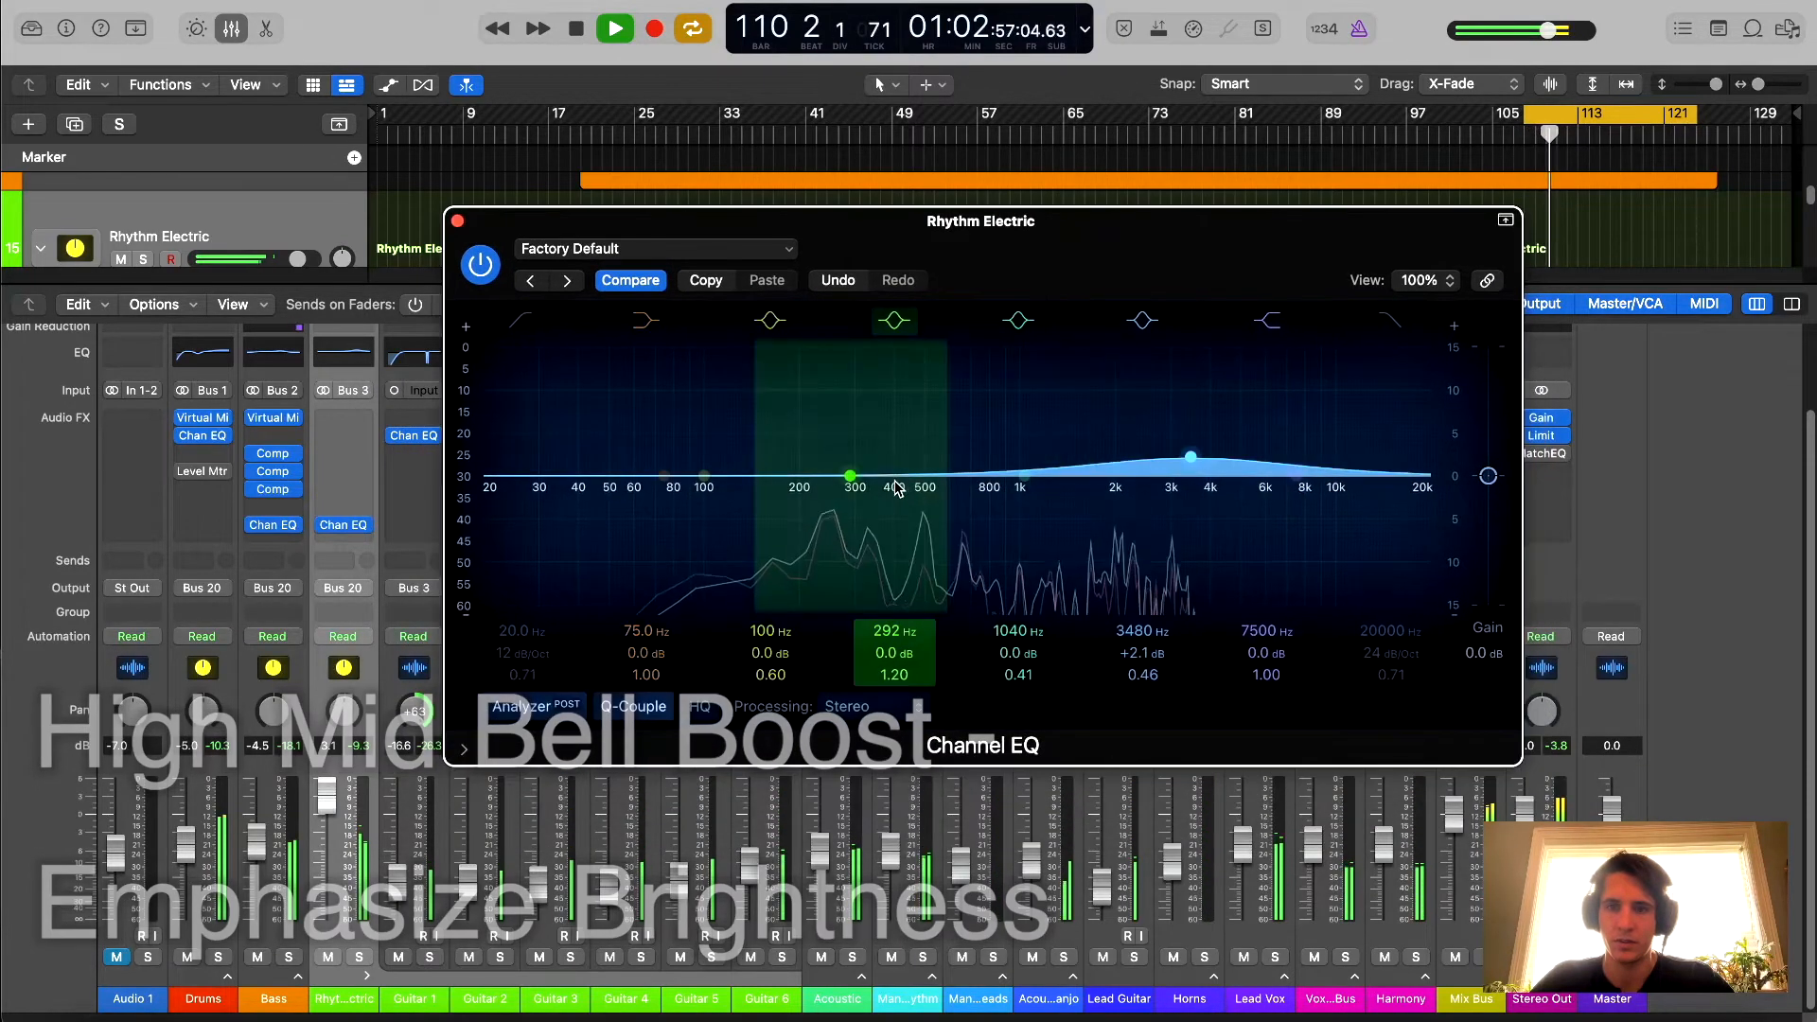
- Cut the low mids with a bell at 420 Hz, -1.8 dB and Q 0.64, and compare by bypassing the EQ
mouse_move(896, 488)
mouse_down()
mouse_move(921, 526)
mouse_move(933, 338)
mouse_move(876, 322)
mouse_move(906, 526)
mouse_move(902, 492)
mouse_up()
click(480, 265)
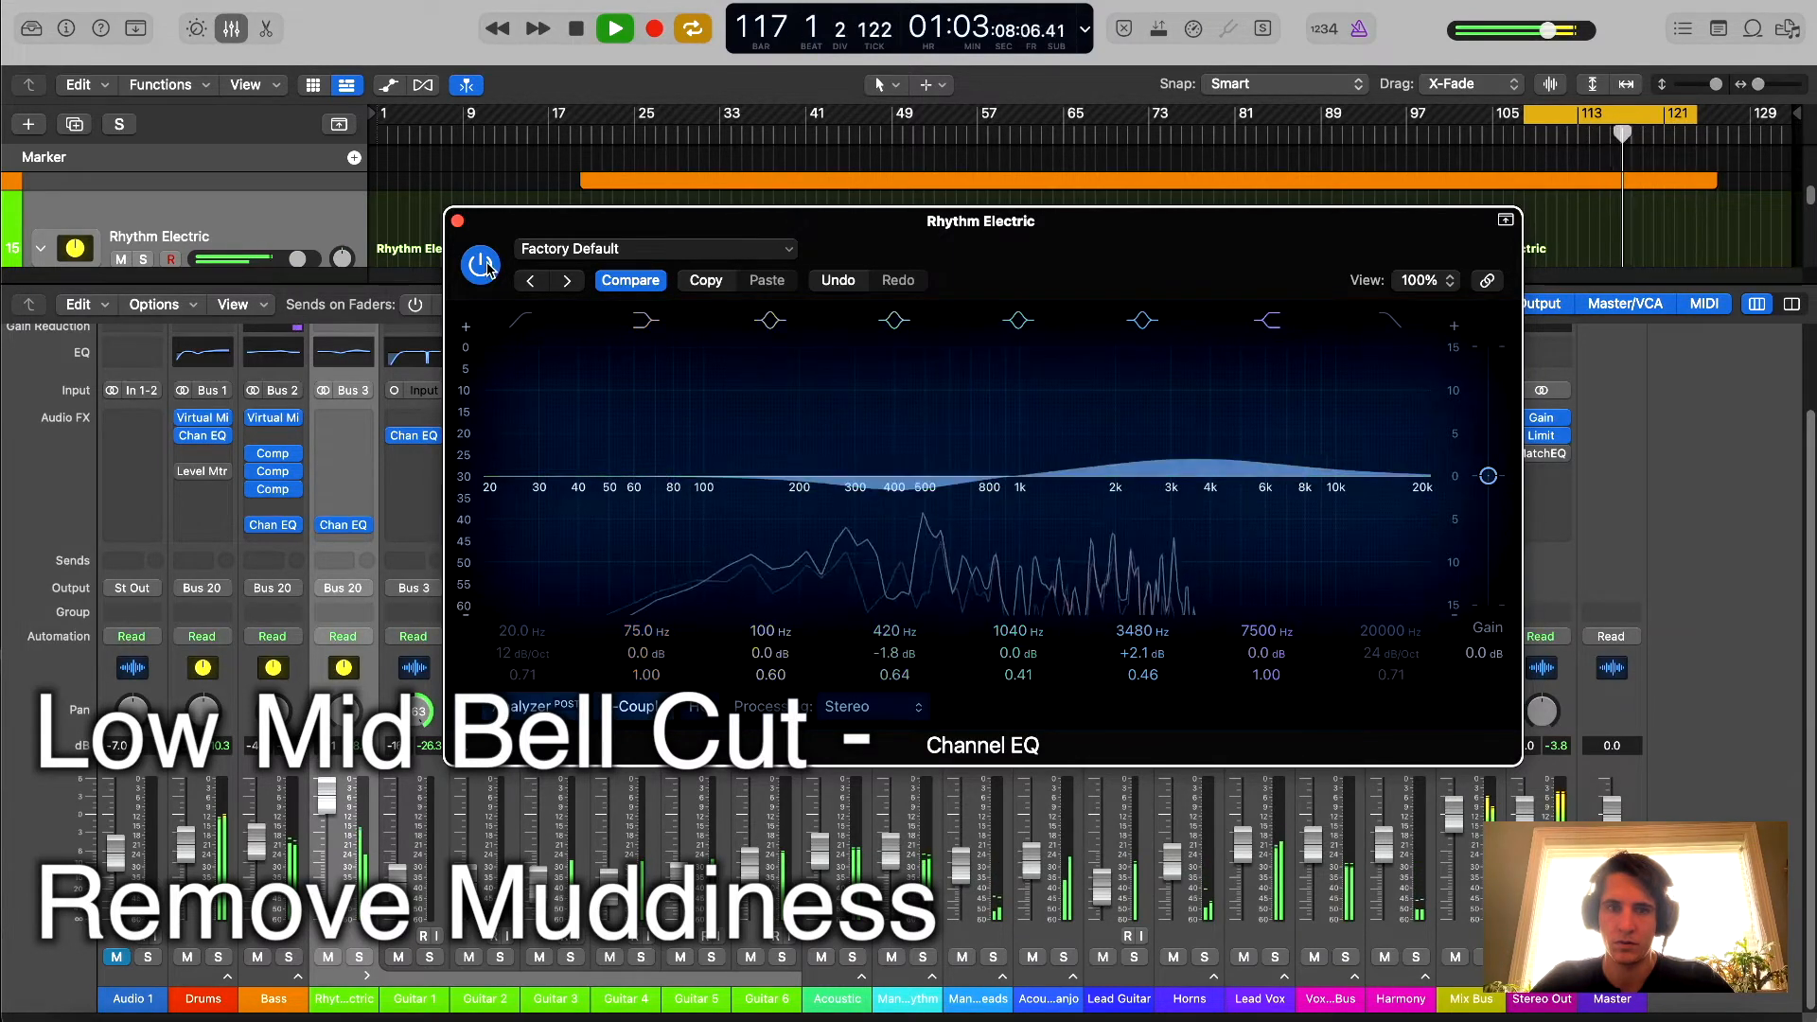
click(480, 265)
drag(1083, 242, 1058, 278)
- Fine-tune the high-mid boost to 3320 Hz at +2.0 dB and the low-mid cut to 354 Hz at -2.0 dB, then stop playback
drag(1148, 483, 1148, 493)
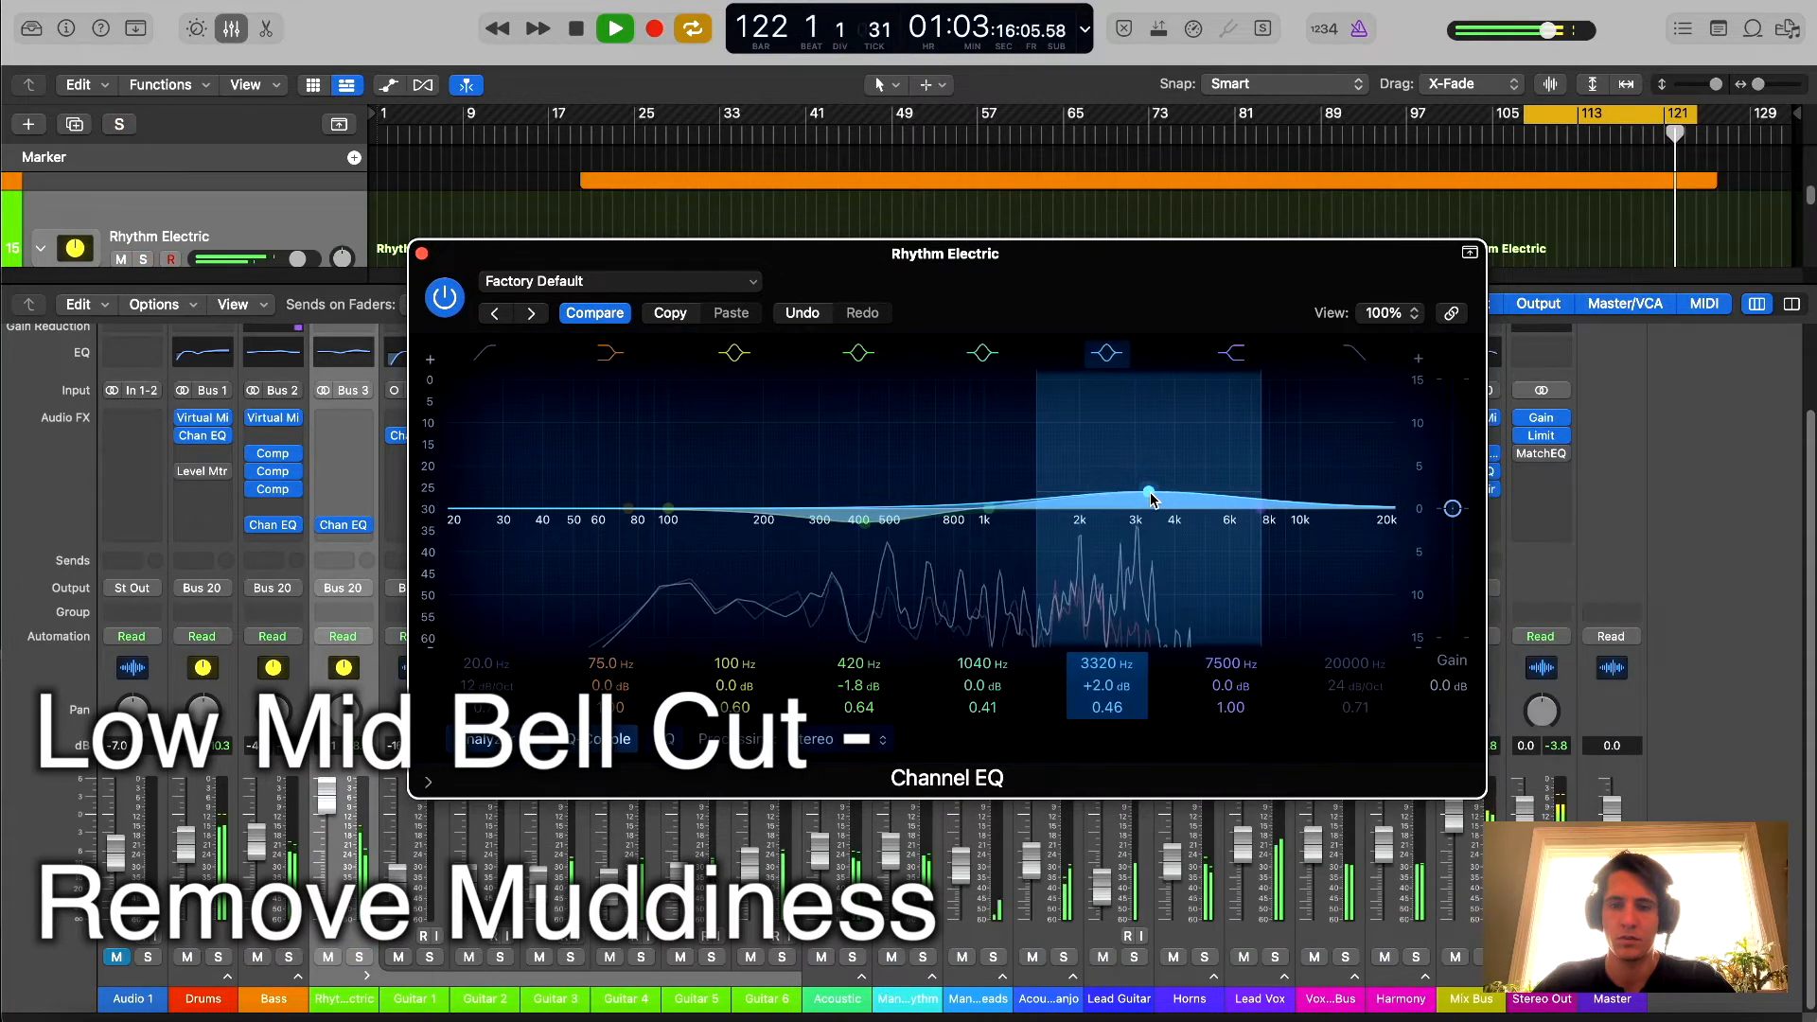
drag(1098, 334, 1089, 279)
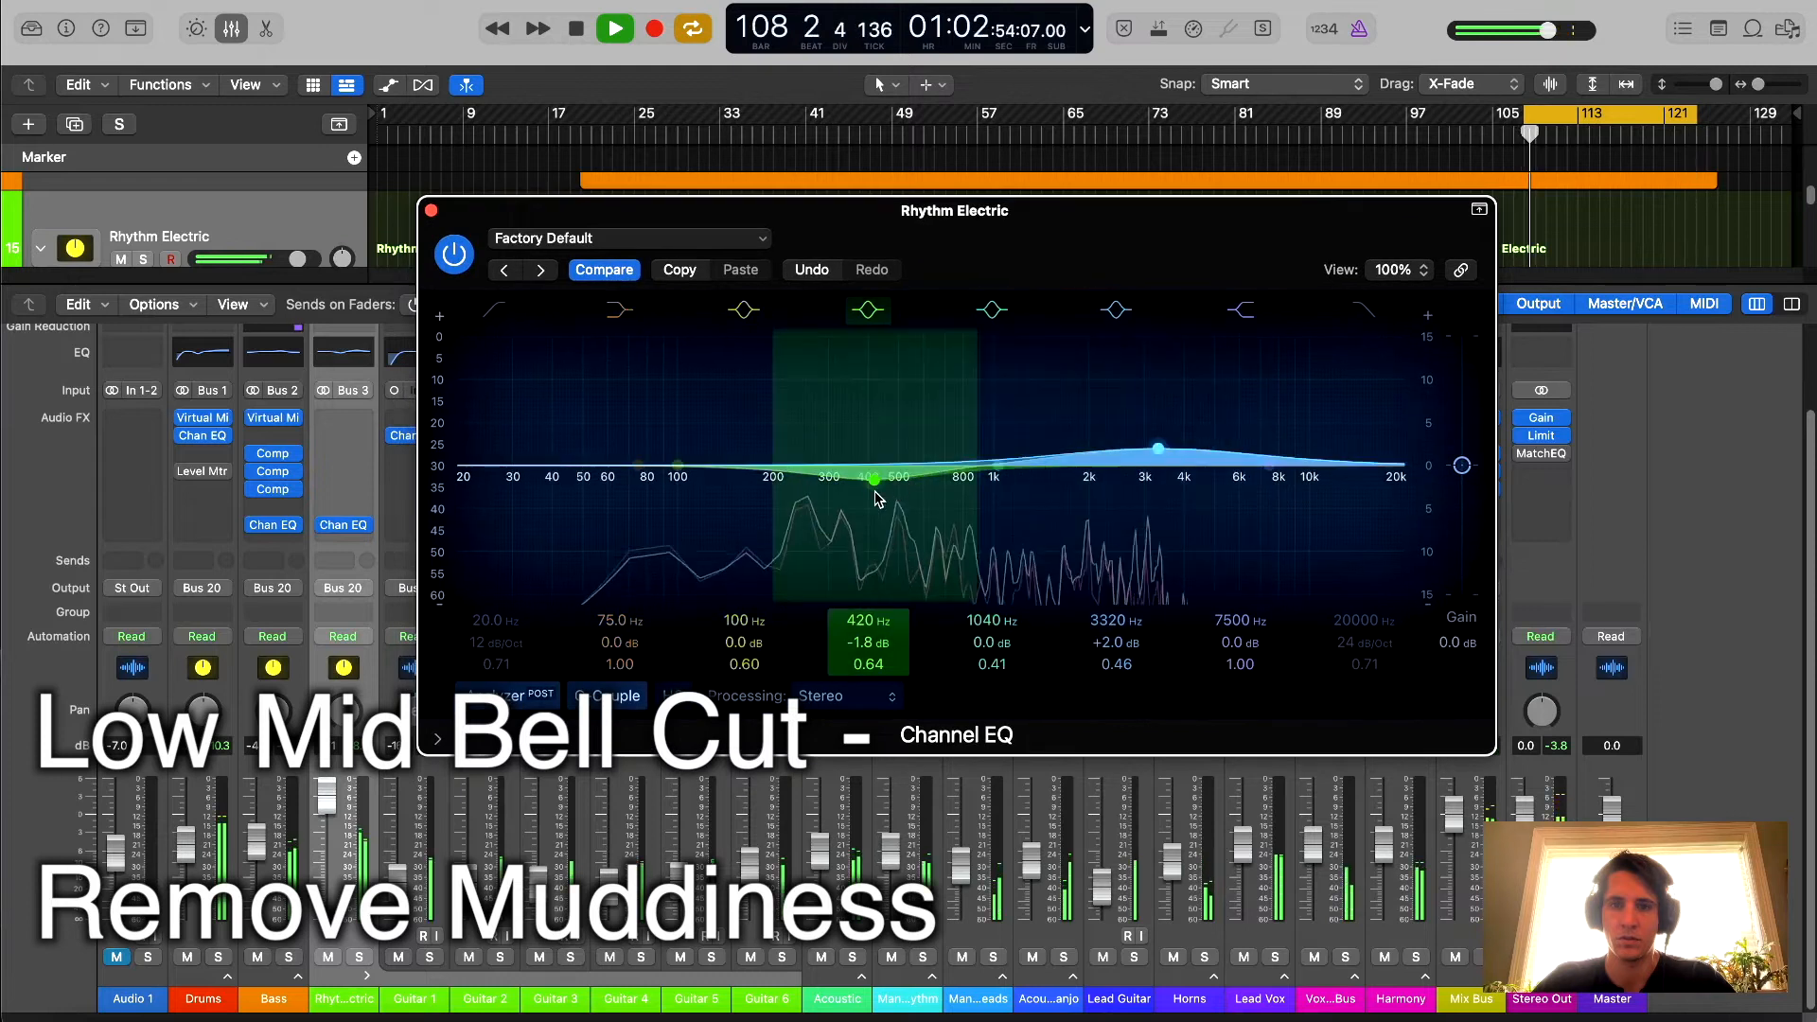
drag(975, 386, 852, 494)
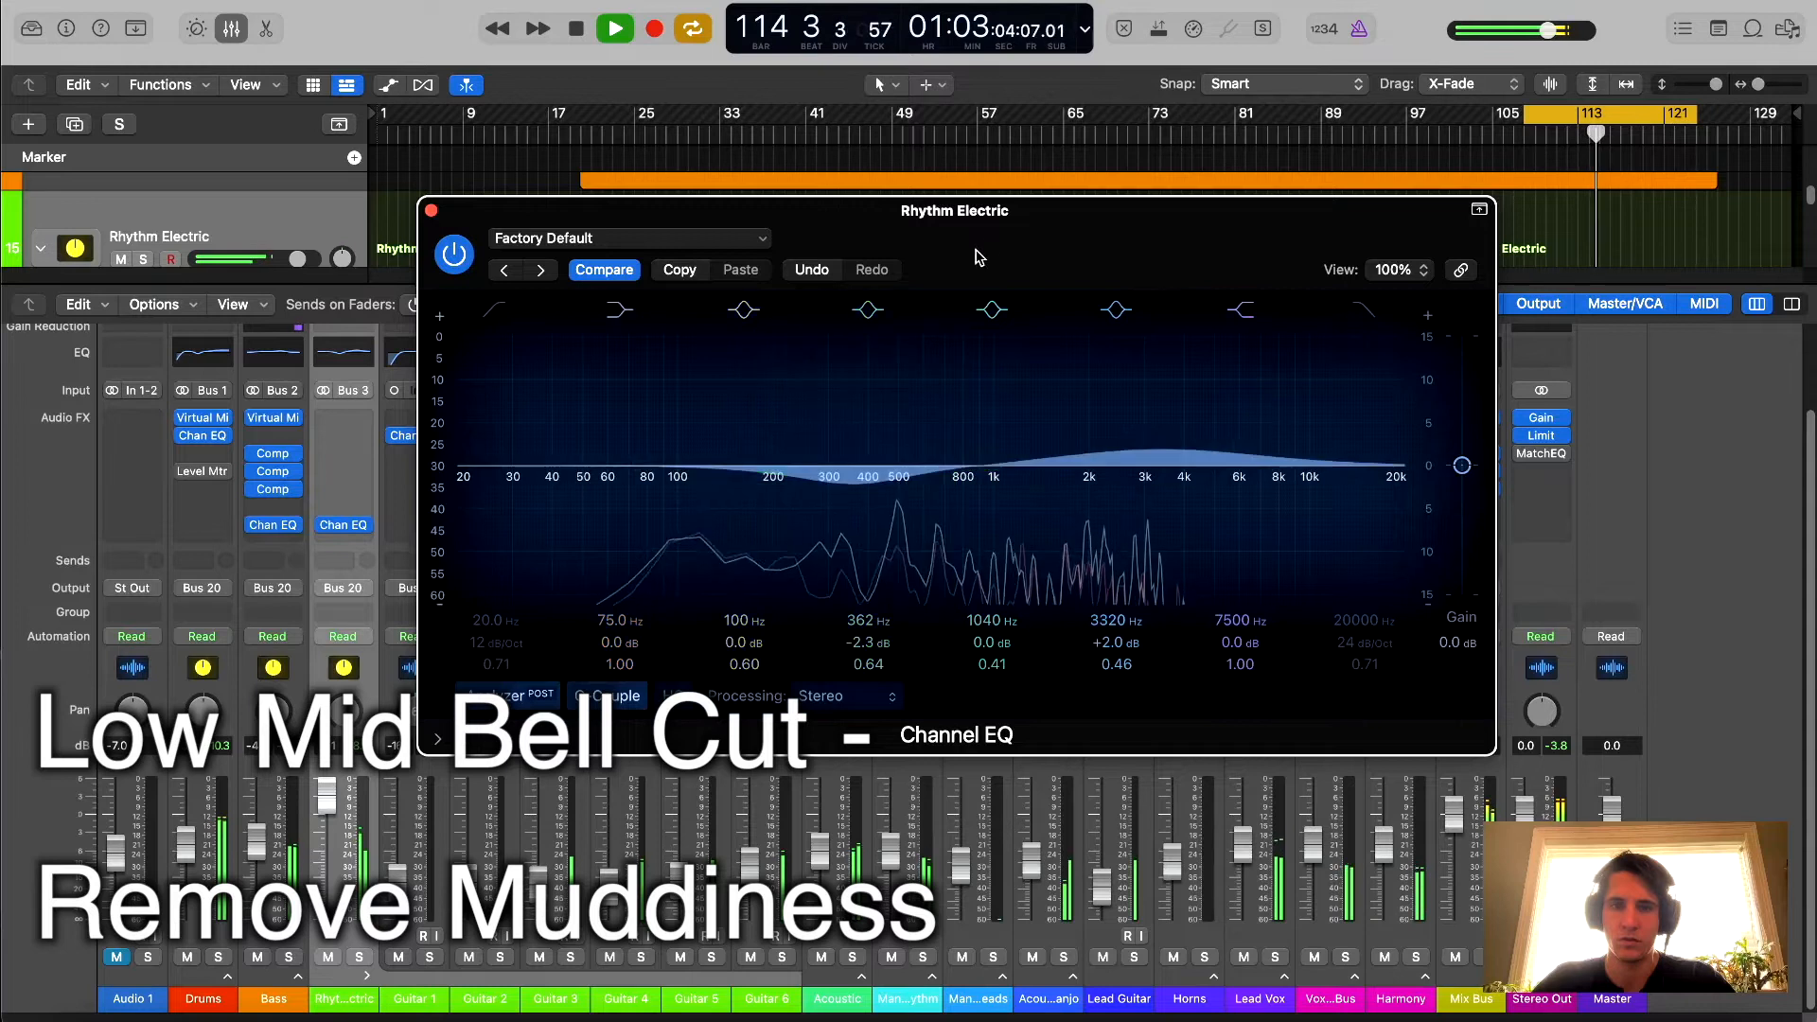
drag(956, 272, 969, 266)
mouse_move(865, 477)
mouse_down()
mouse_move(875, 465)
mouse_move(856, 475)
mouse_up()
drag(1101, 211, 1079, 220)
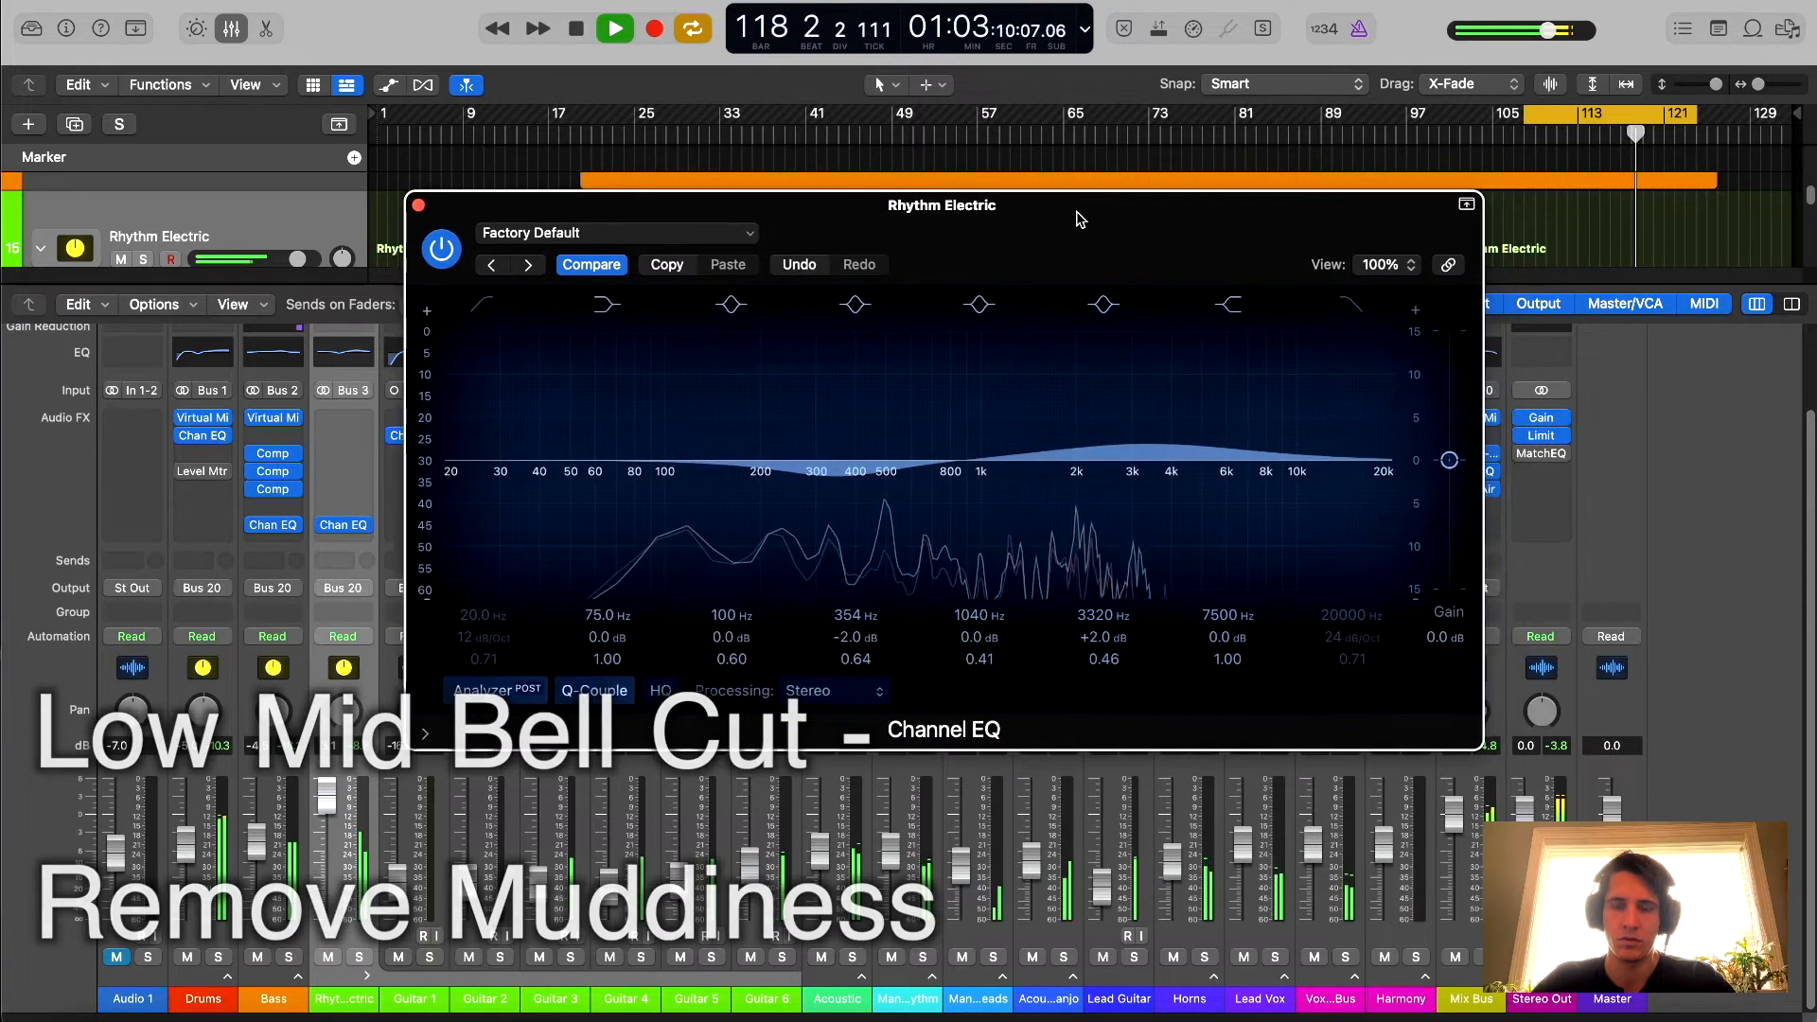
key(space)
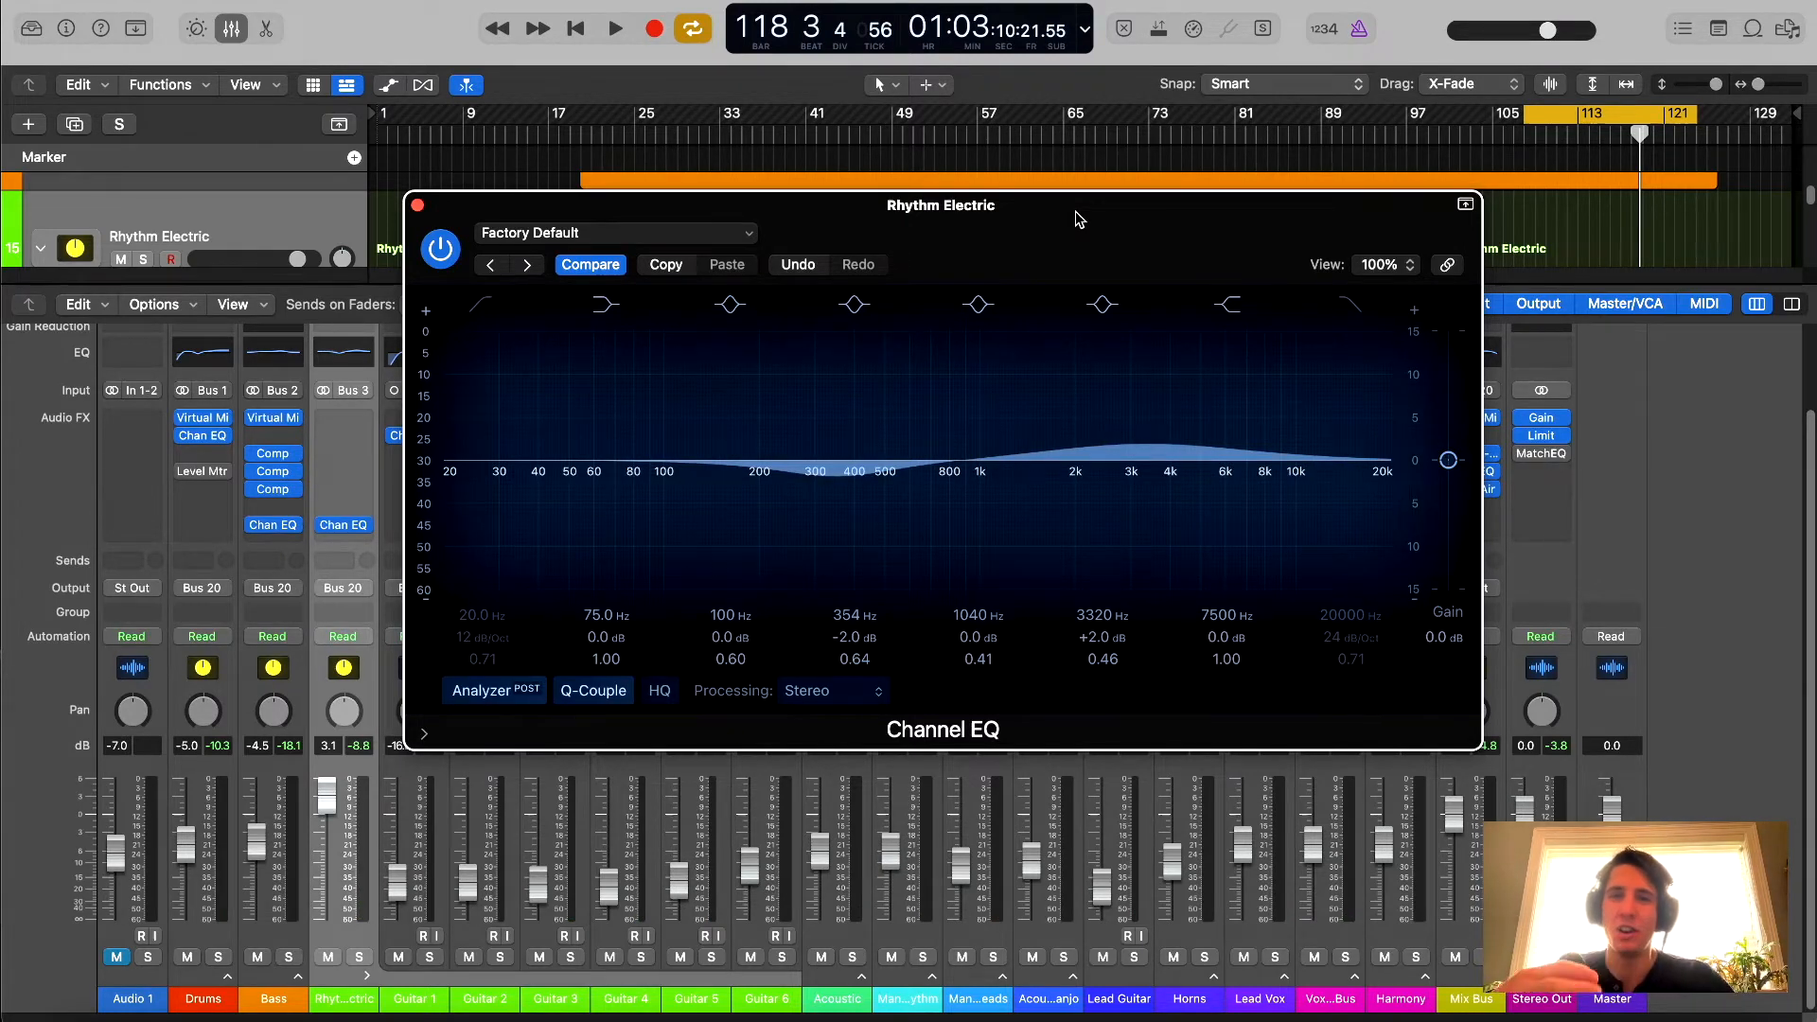
- Close the Channel EQ and insert the Virtual Tape Machines plug-in in the first effect slot of the Rhythm Electric bus
click(419, 207)
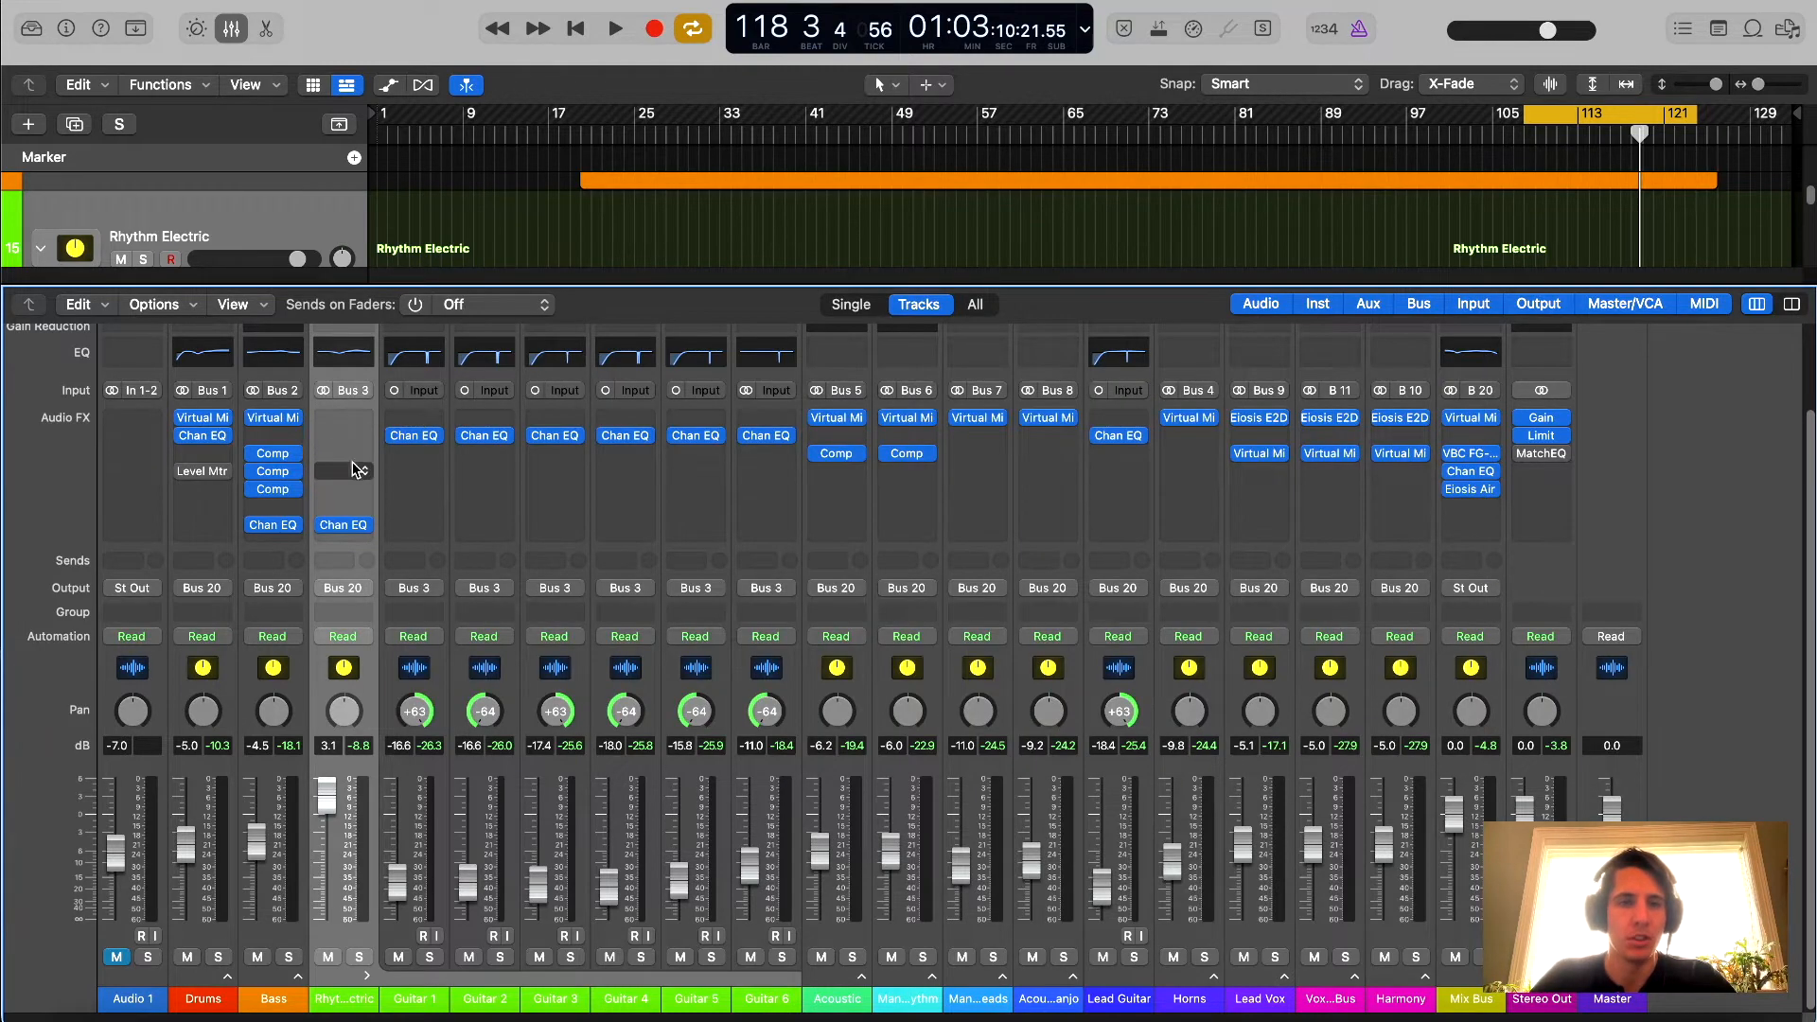
click(343, 422)
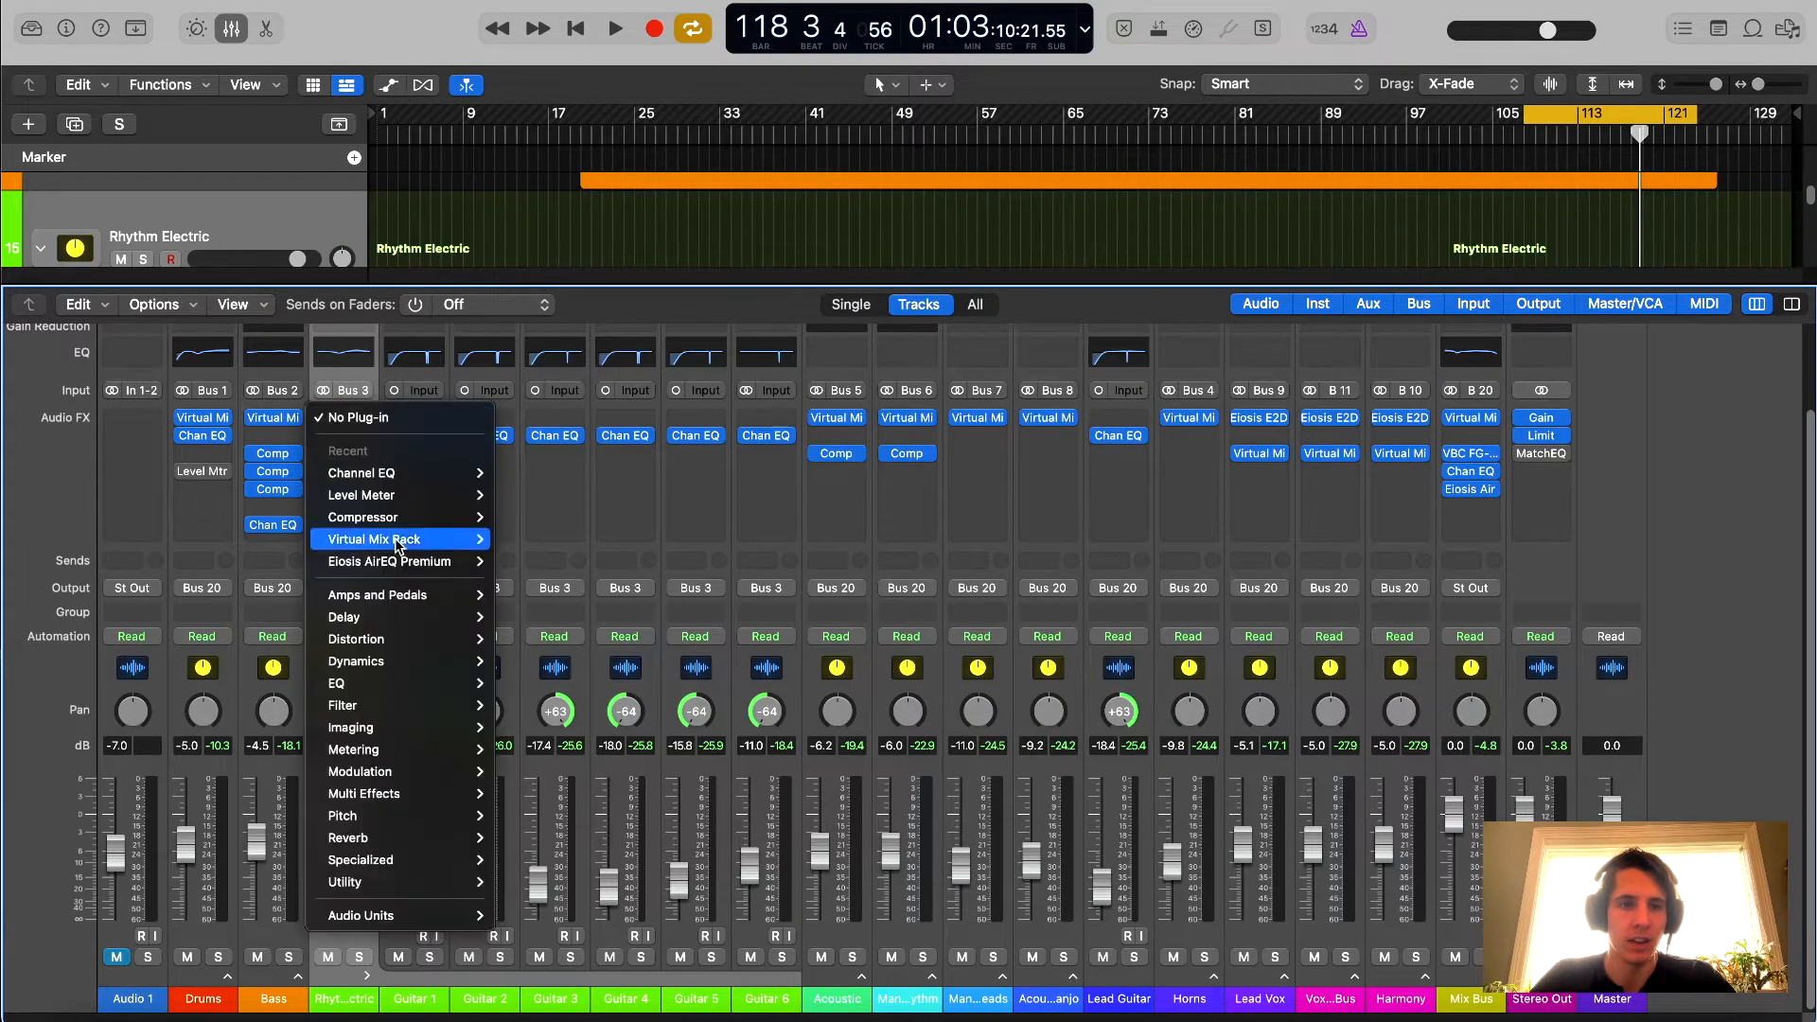
mouse_move(378, 915)
mouse_move(534, 962)
mouse_move(762, 1006)
click(890, 986)
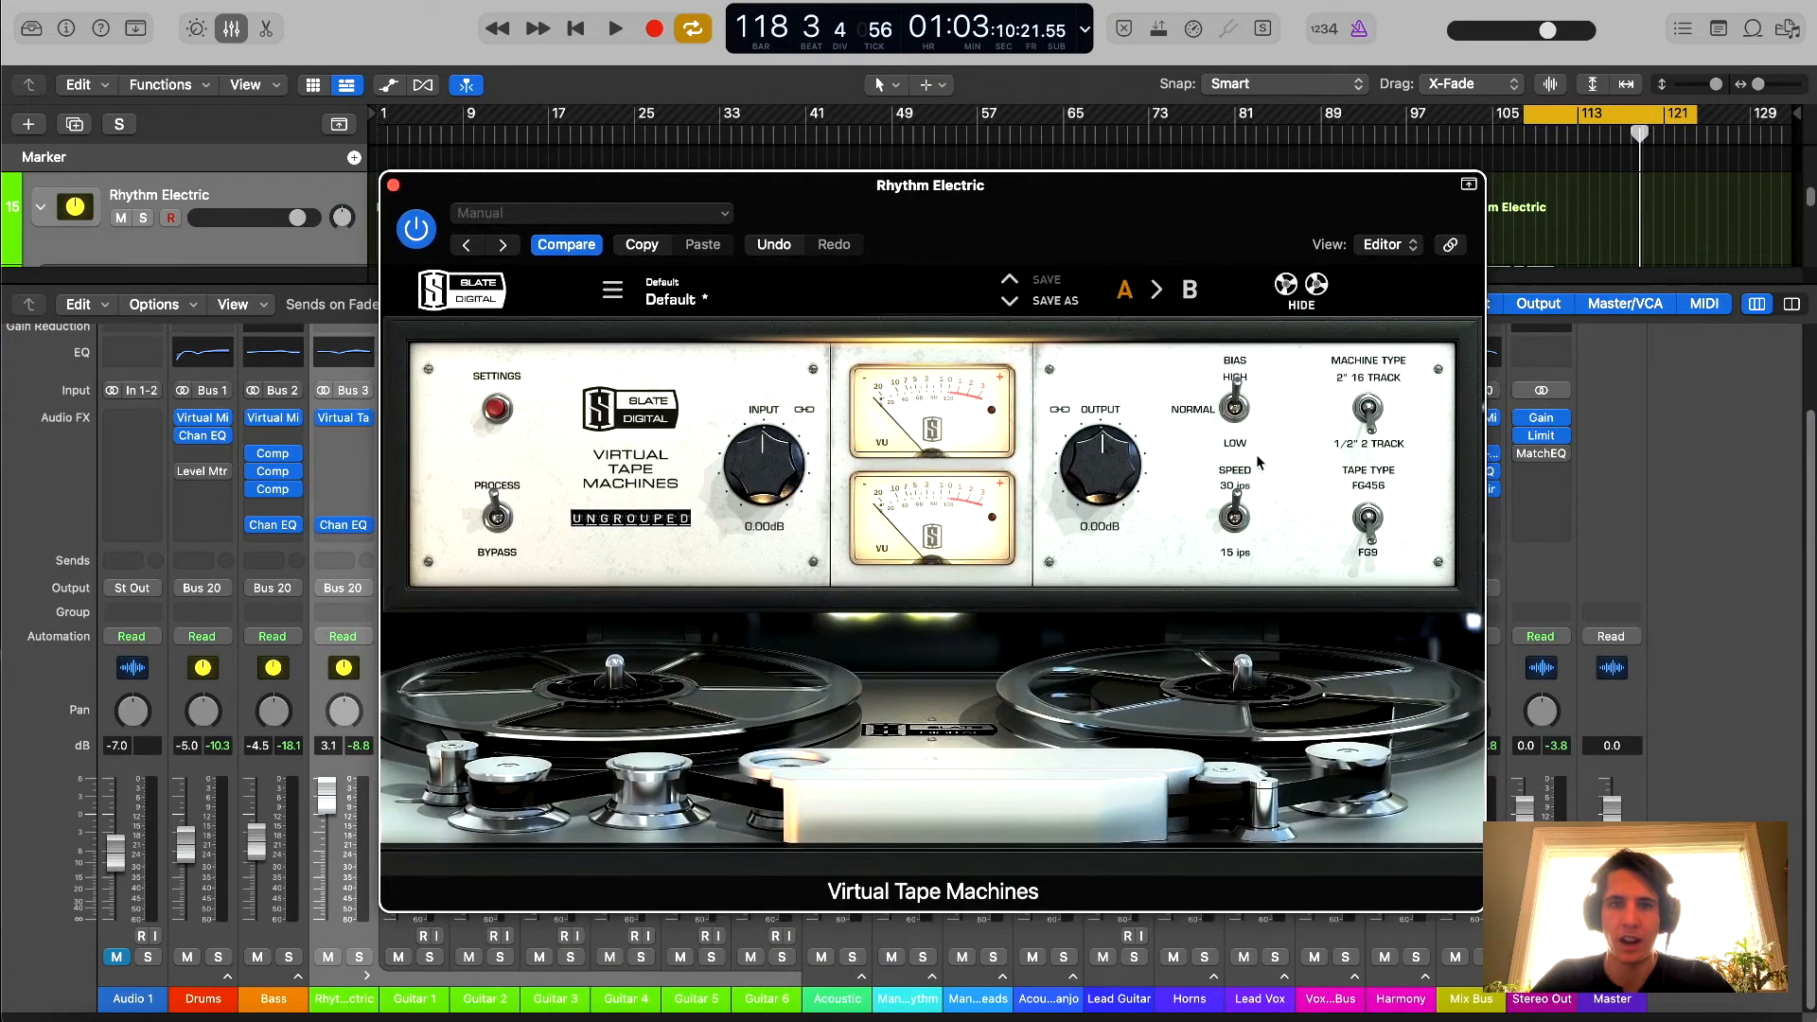
- Solo the Rhythm Electric bus, bypass its Channel EQ, and start playback to hear the tape plug-in alone
drag(1105, 198, 1098, 221)
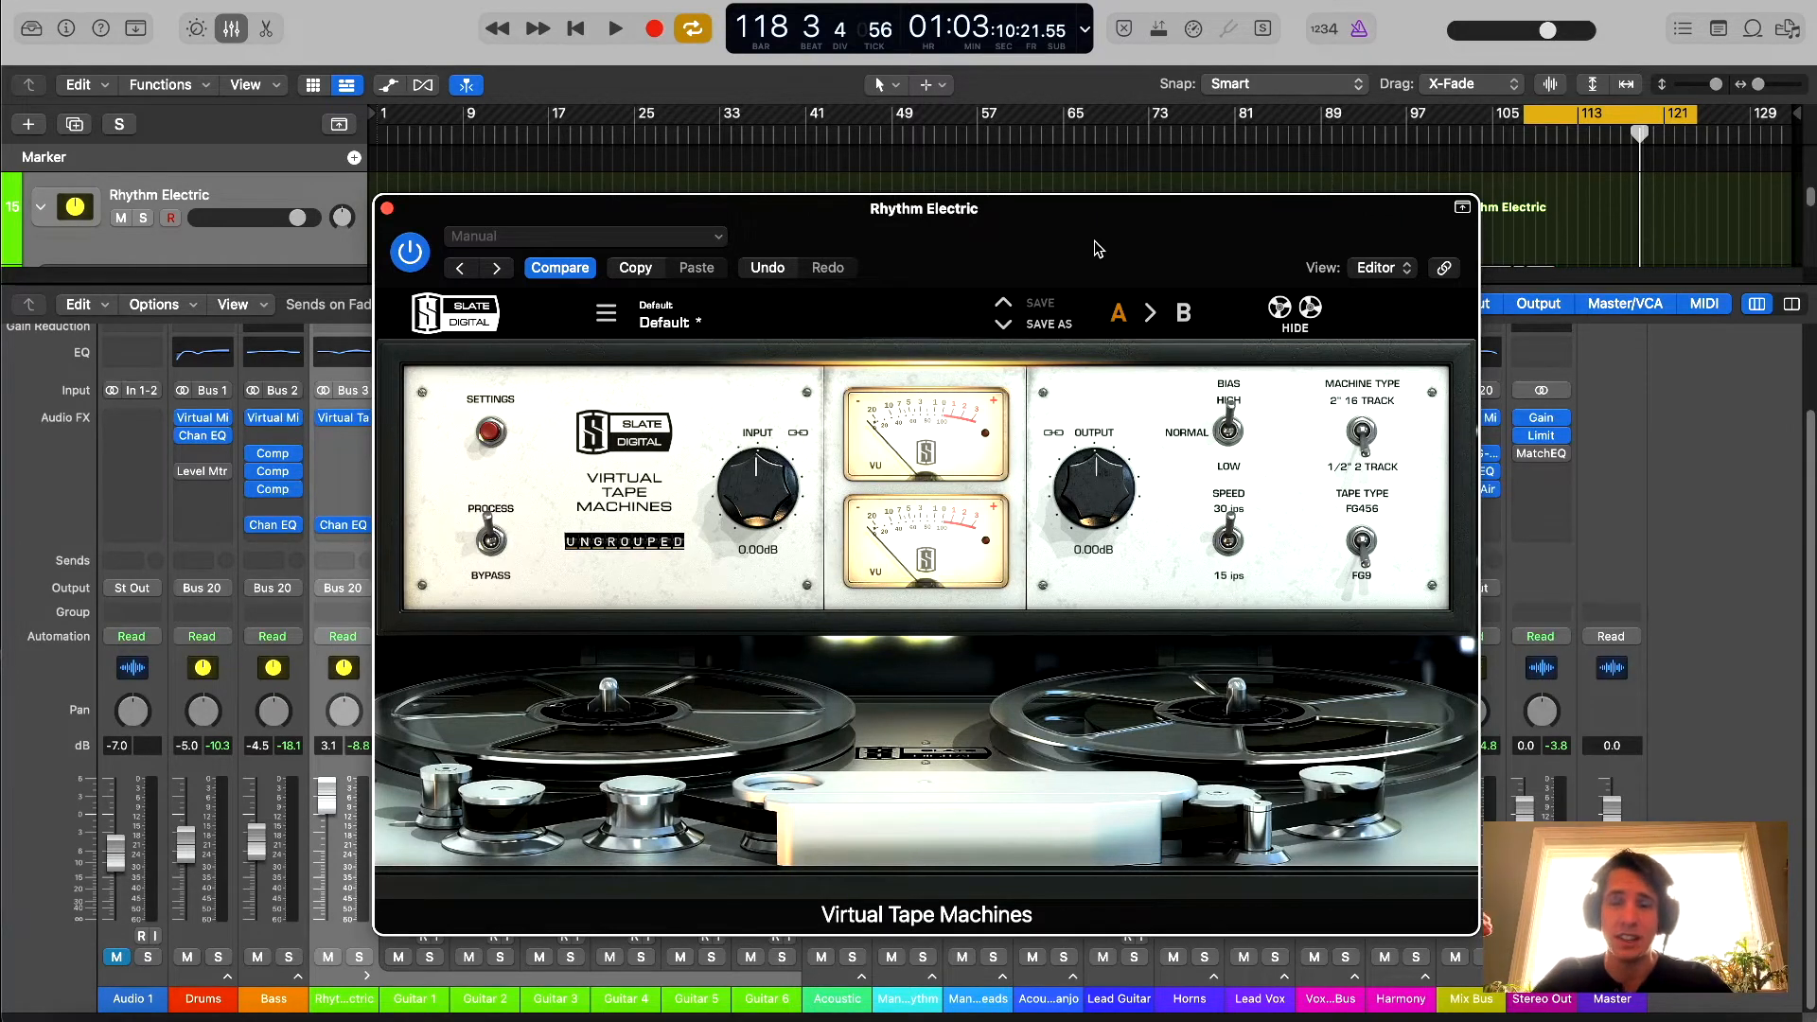
drag(1096, 248, 1121, 245)
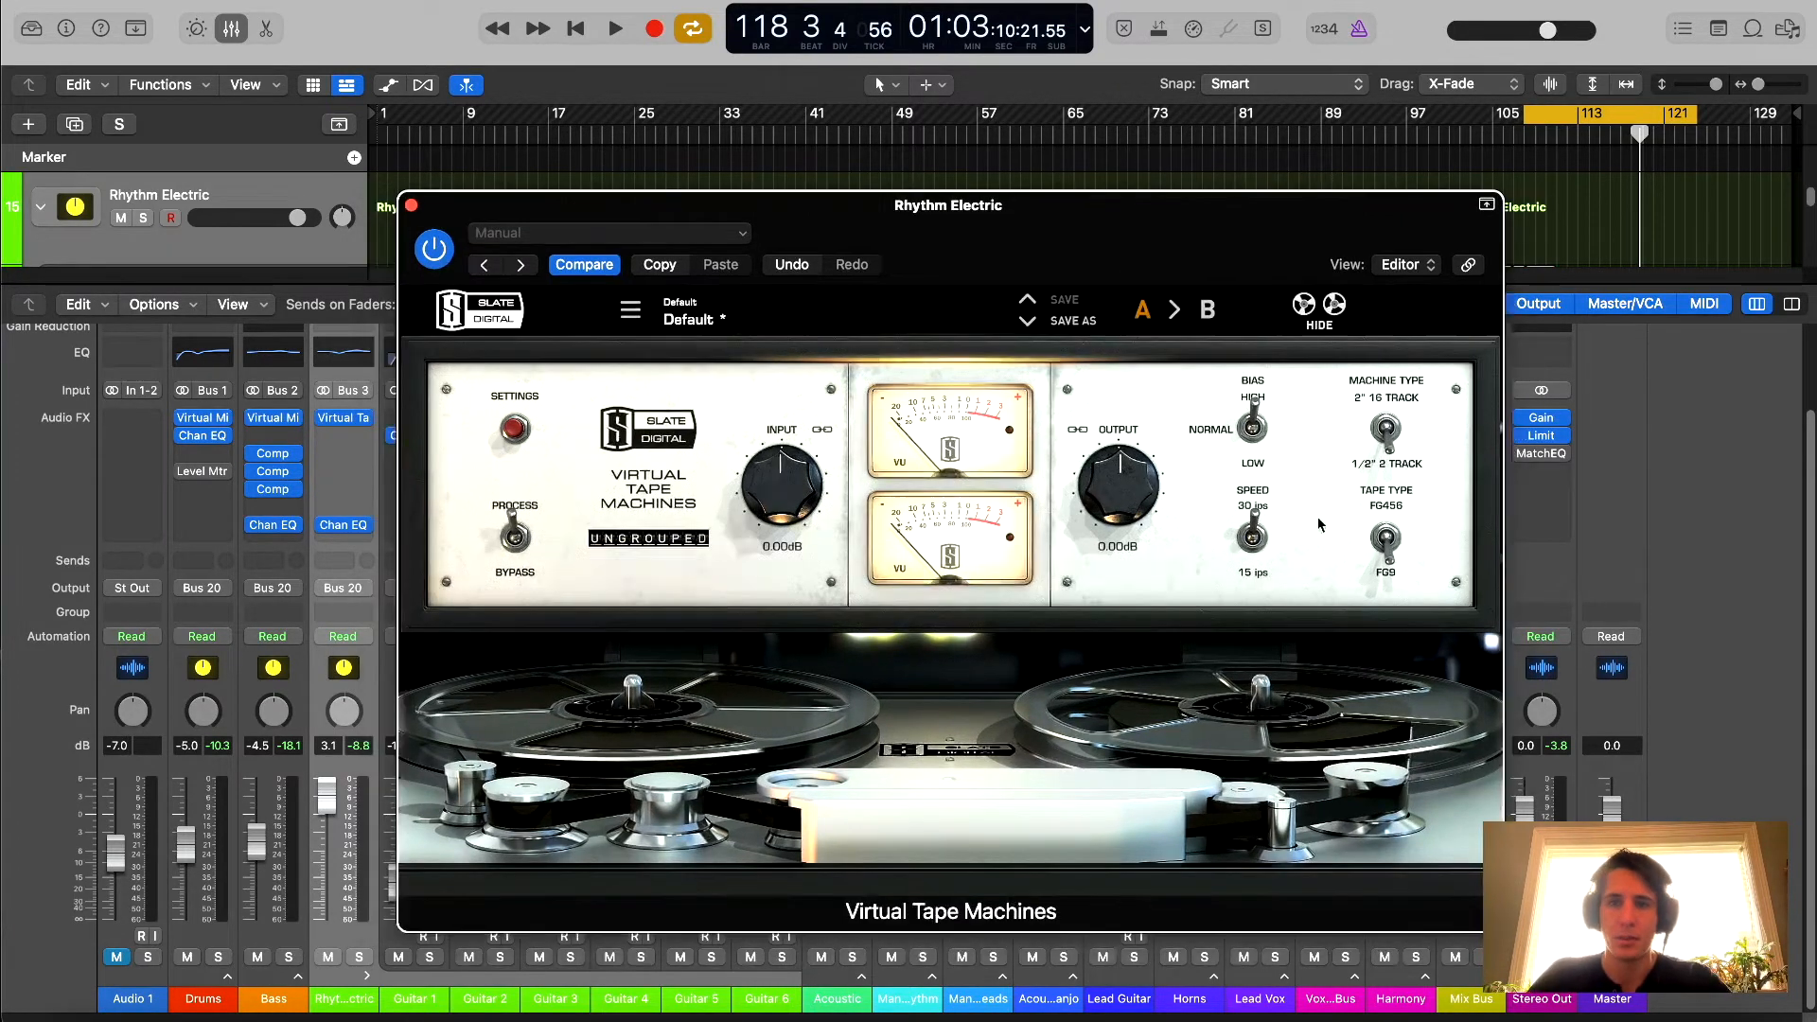
drag(1311, 253, 1318, 181)
drag(1112, 199, 1004, 234)
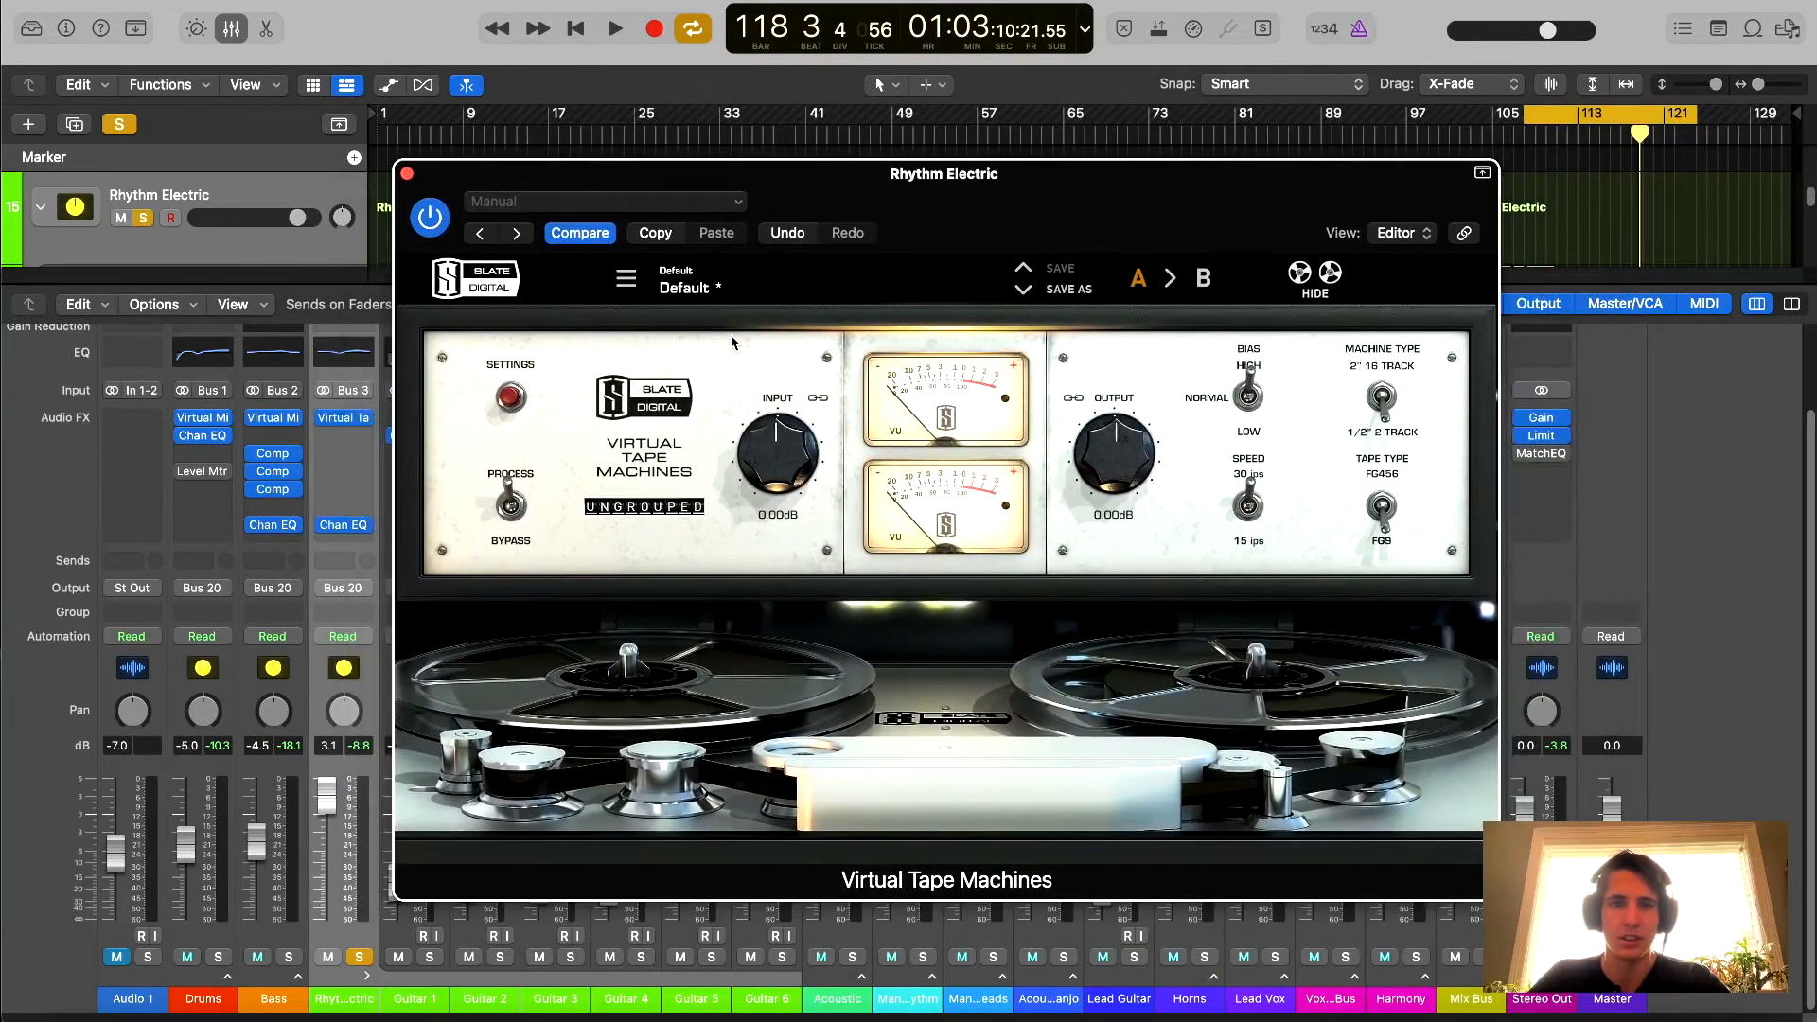
drag(991, 231, 1028, 232)
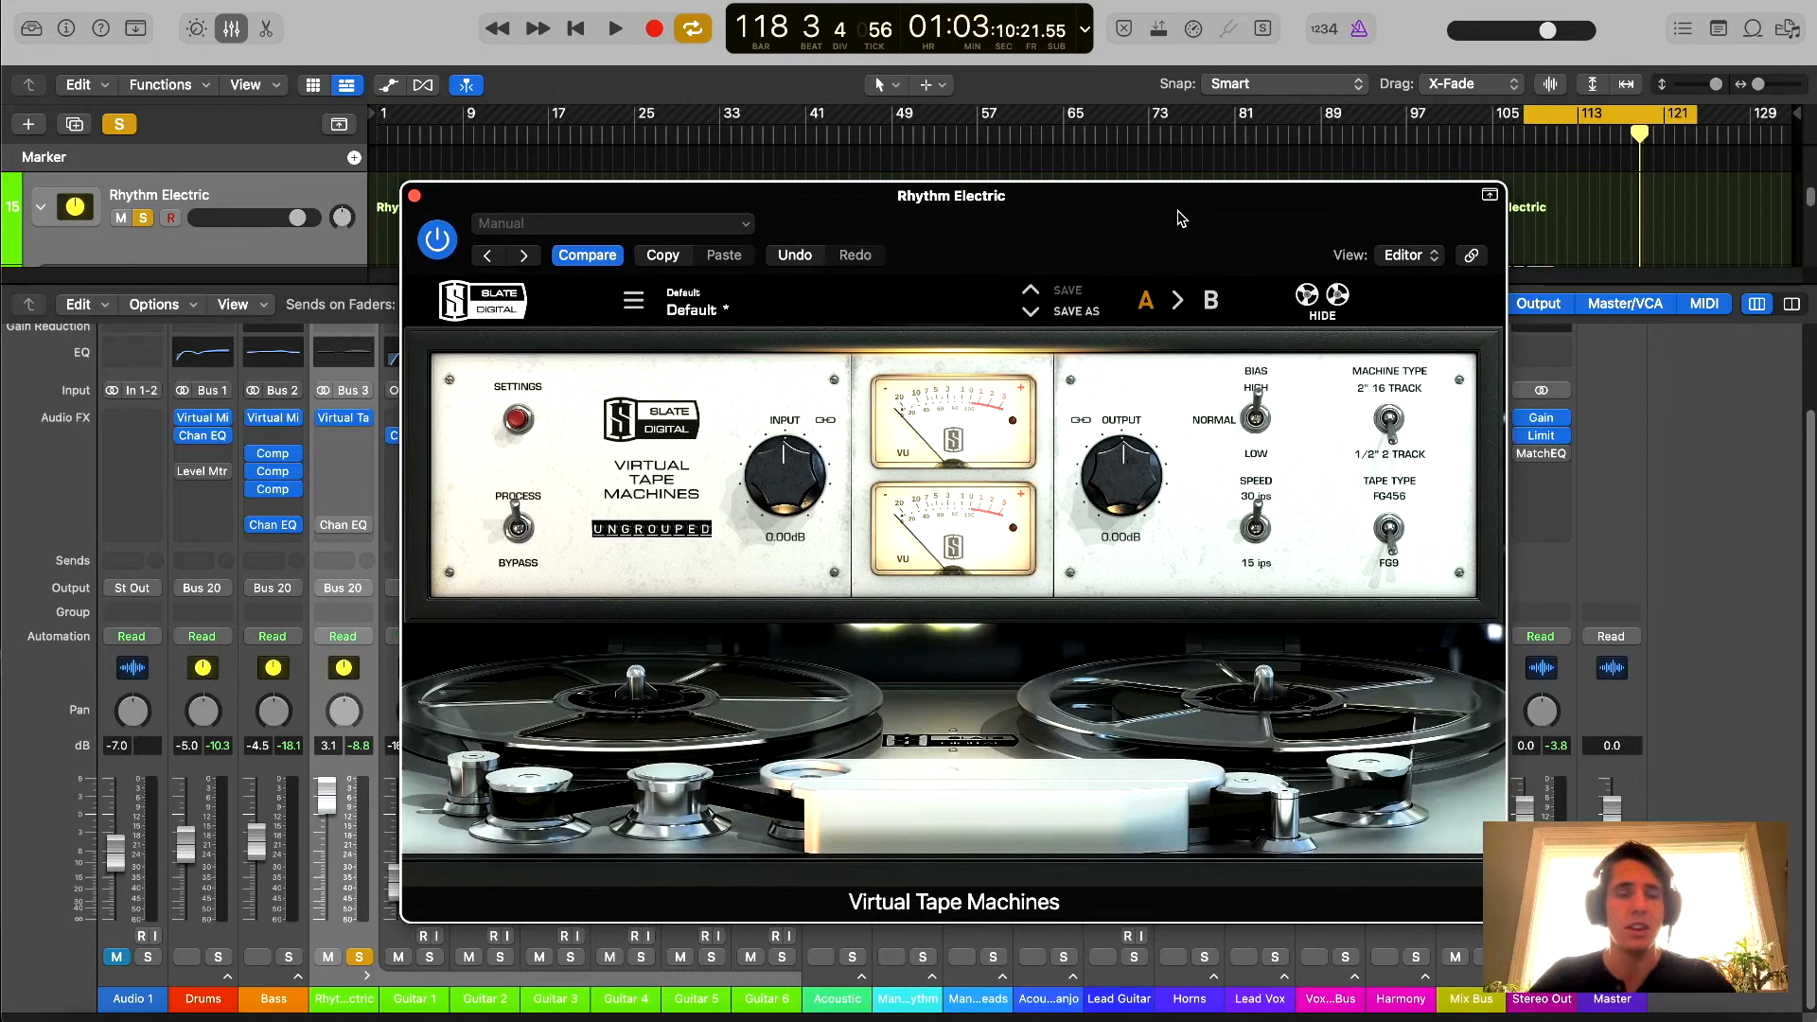
drag(1170, 231, 1154, 230)
key(space)
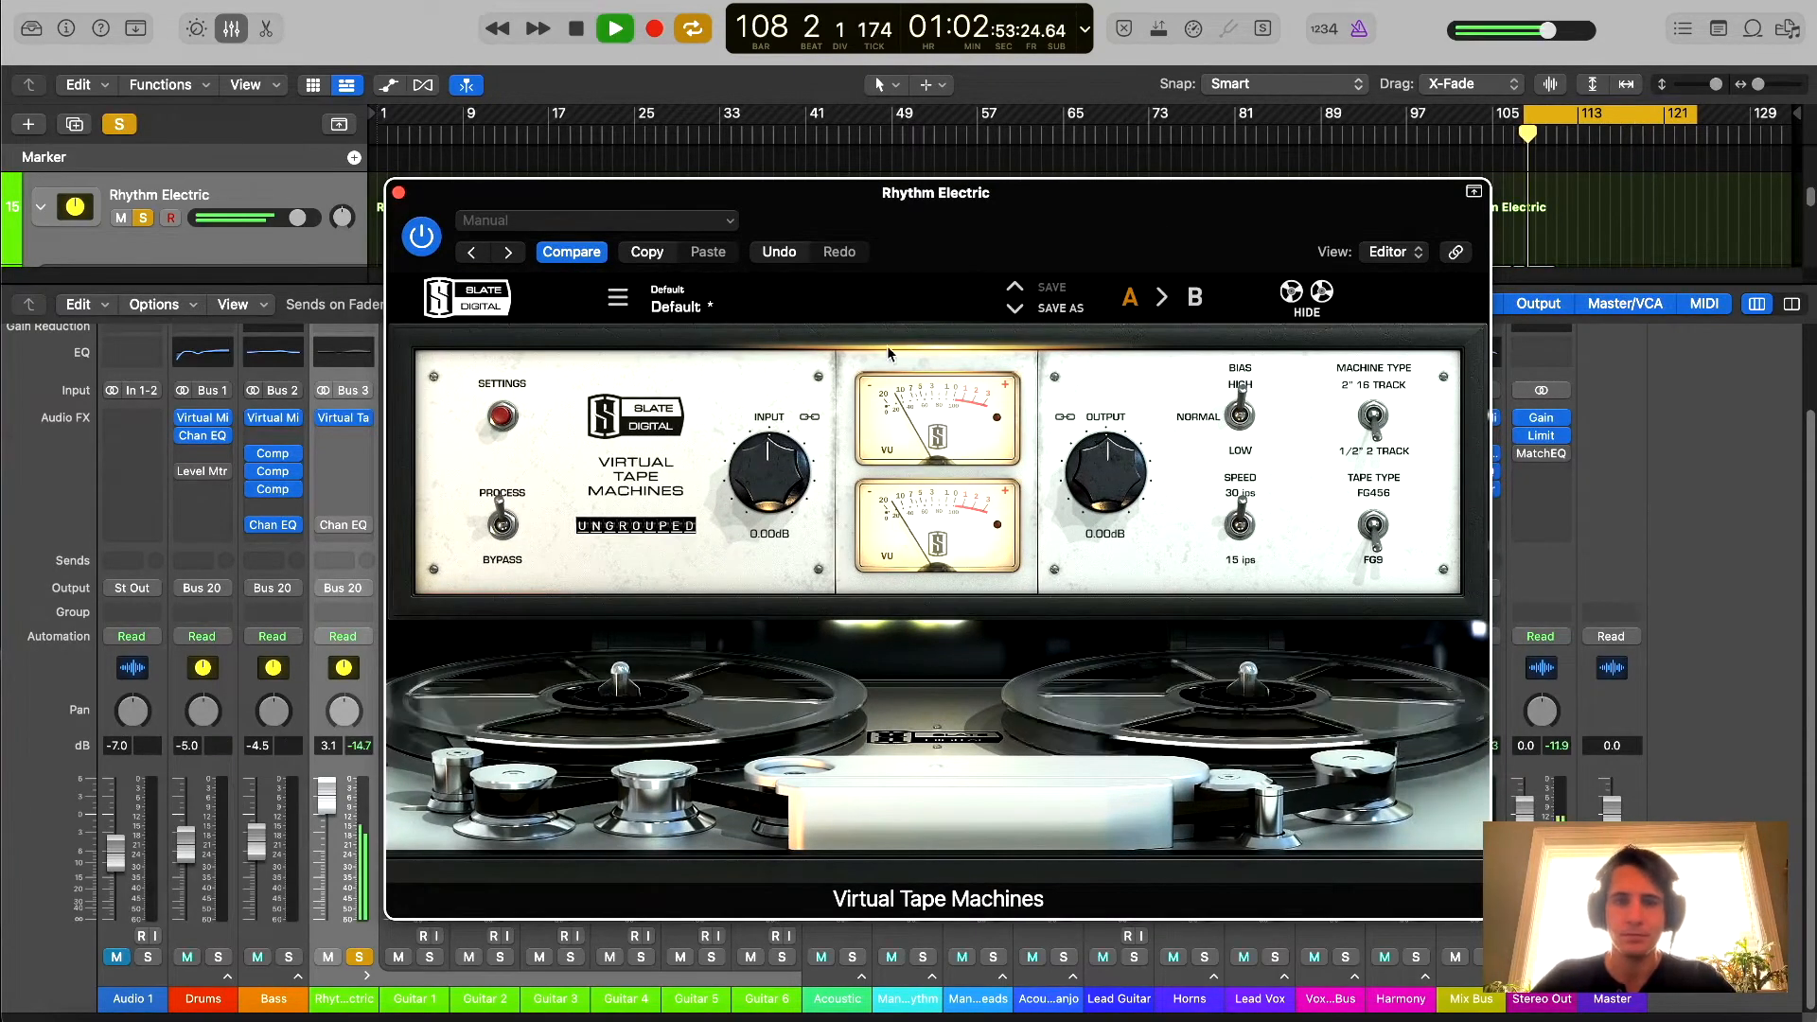
- Drive the tape input to about +10.4 dB with the output at about -10.4 dB, comparing the plug-in bypassed and active
drag(769, 493, 772, 439)
click(422, 236)
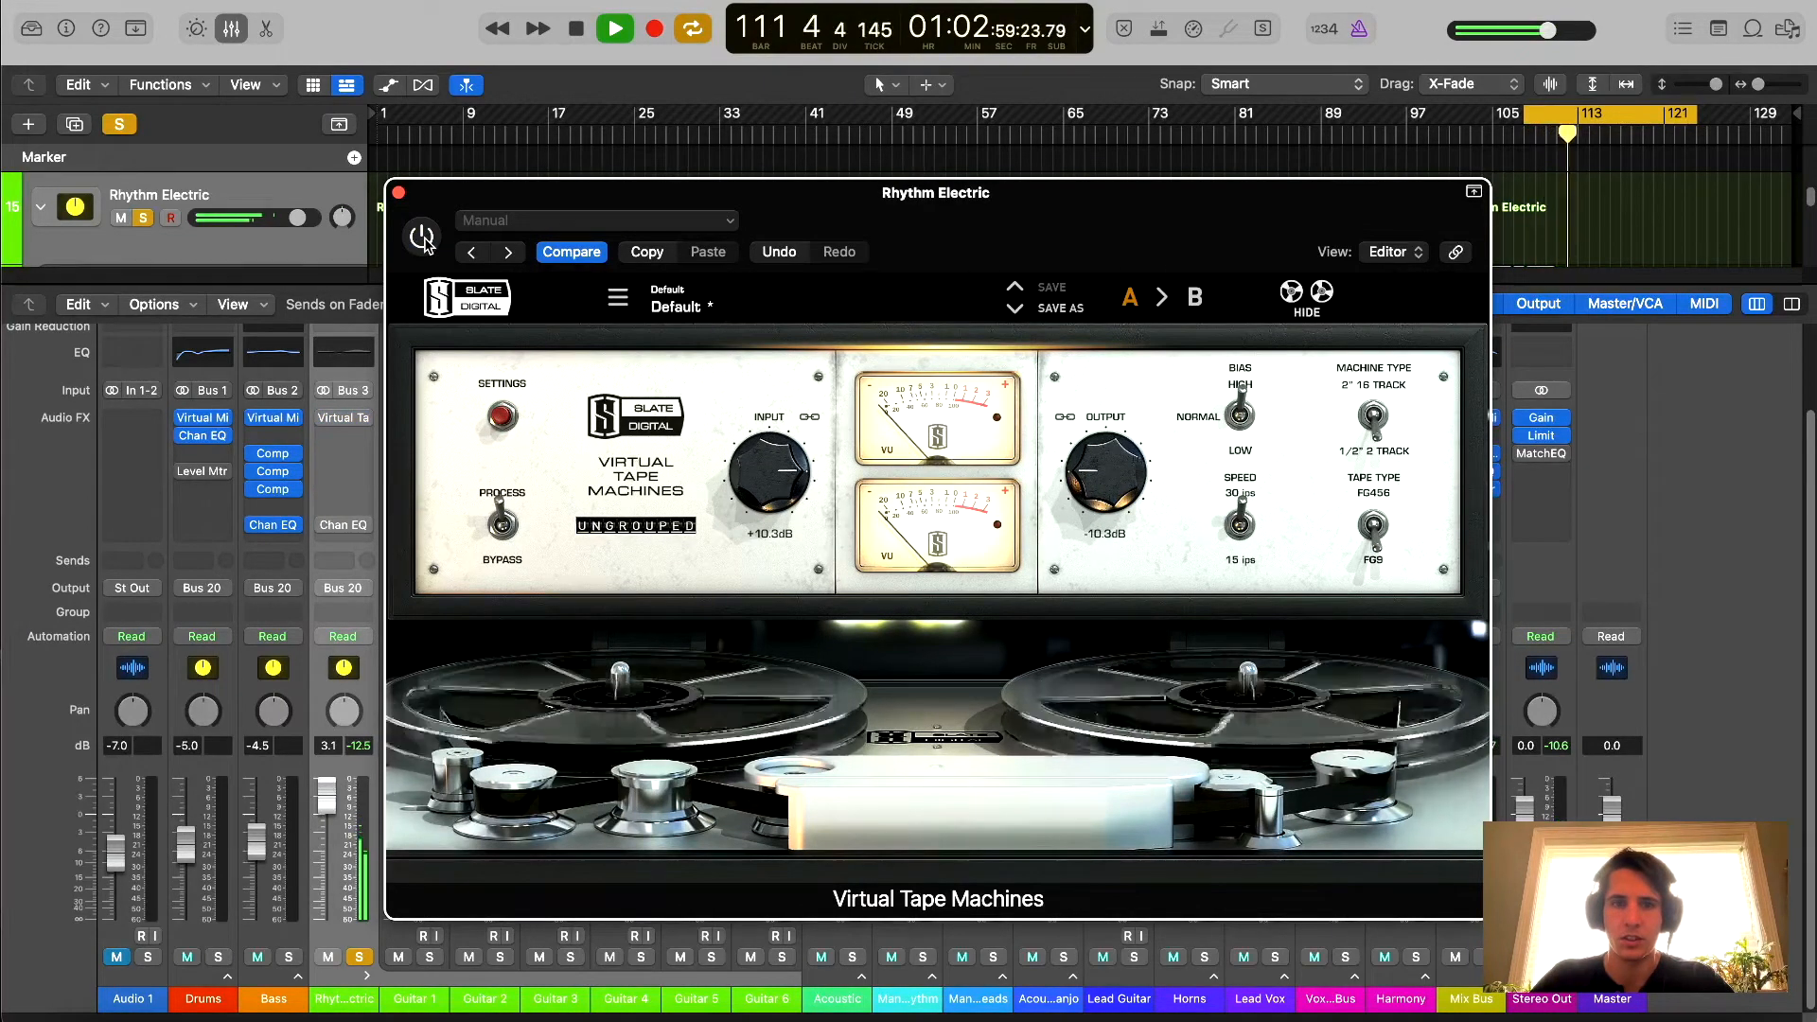
click(422, 237)
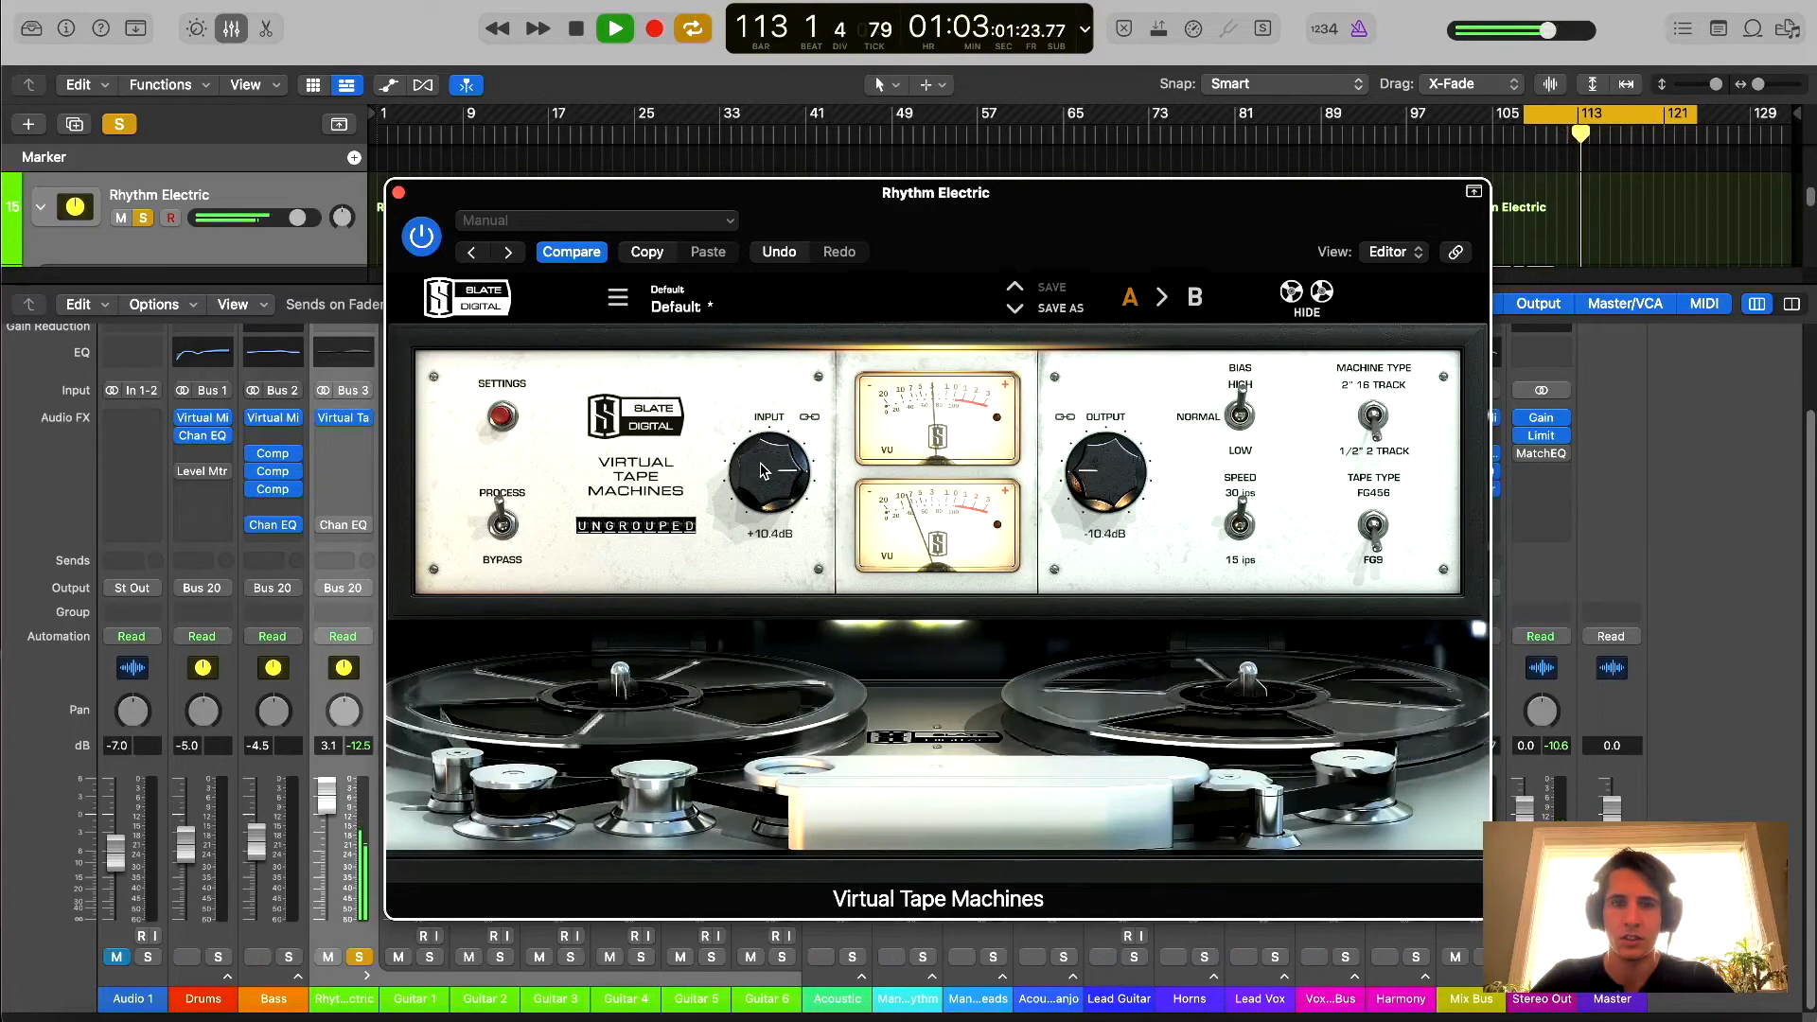
- Fine-tune the tape input drive to about +9.7 dB with the output at about -9.7 dB, and close Virtual Tape Machines
drag(765, 469, 772, 460)
drag(1240, 413, 1242, 386)
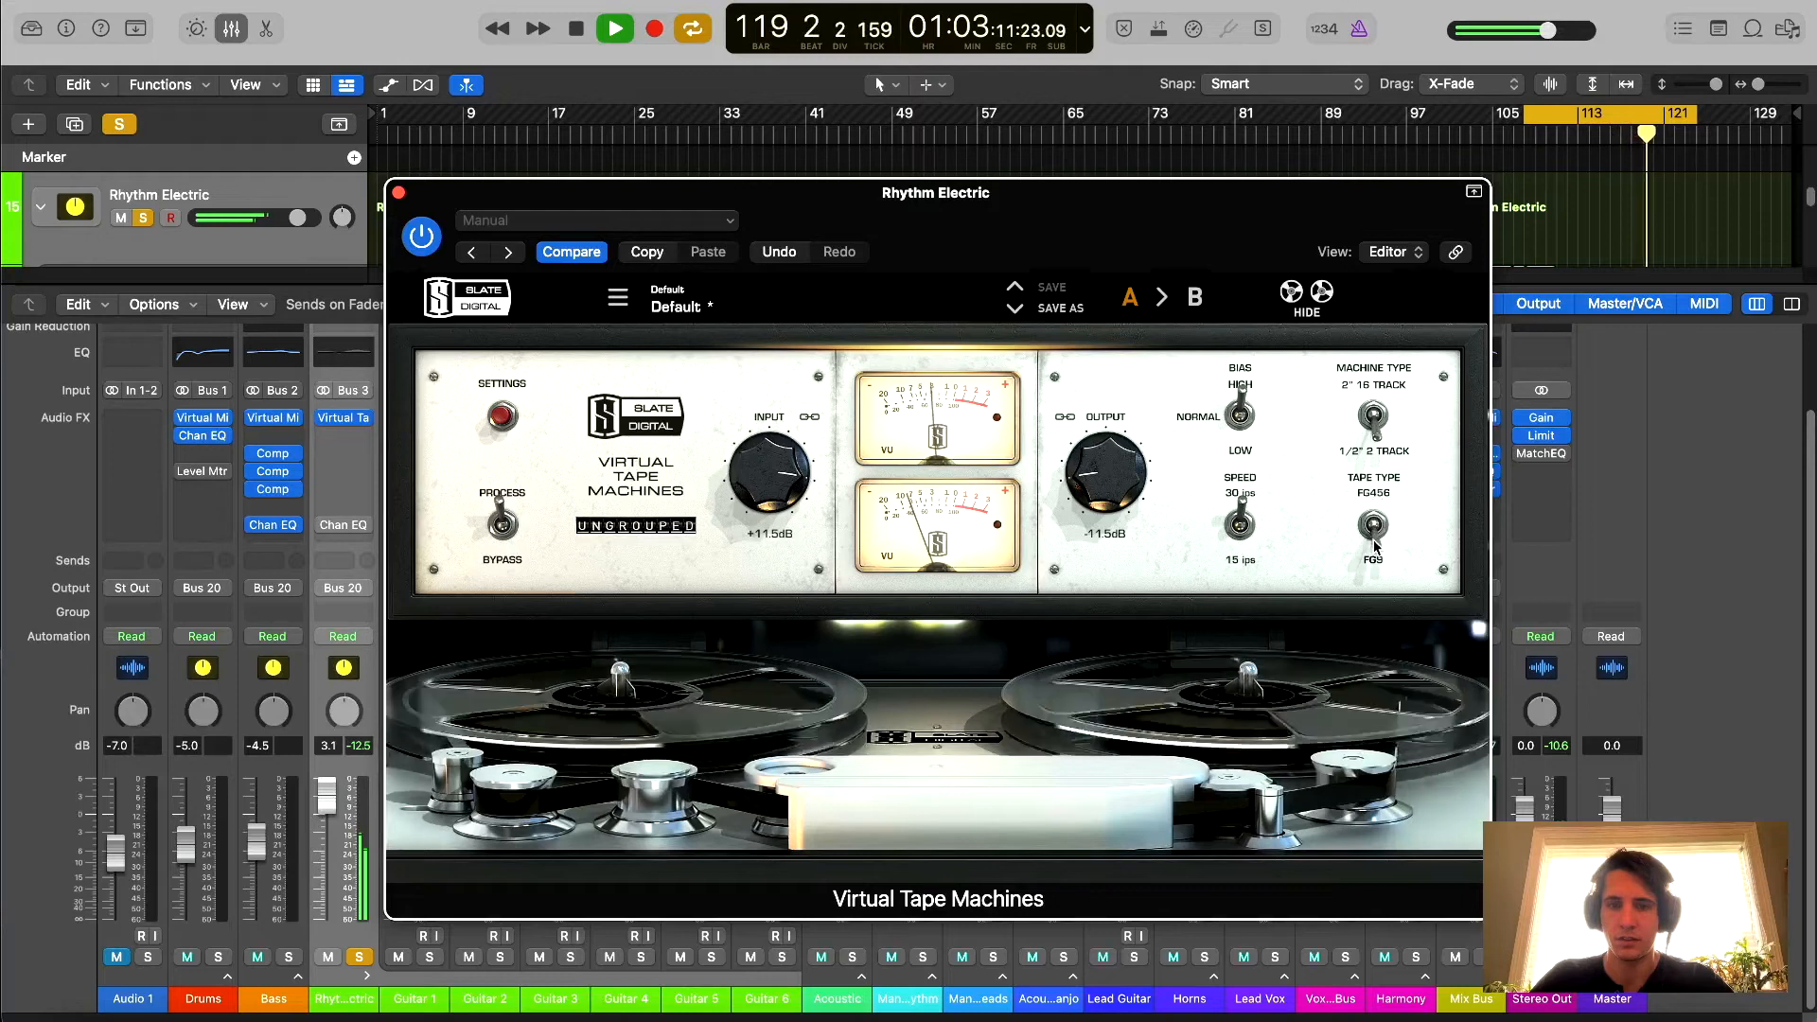
drag(852, 192, 884, 180)
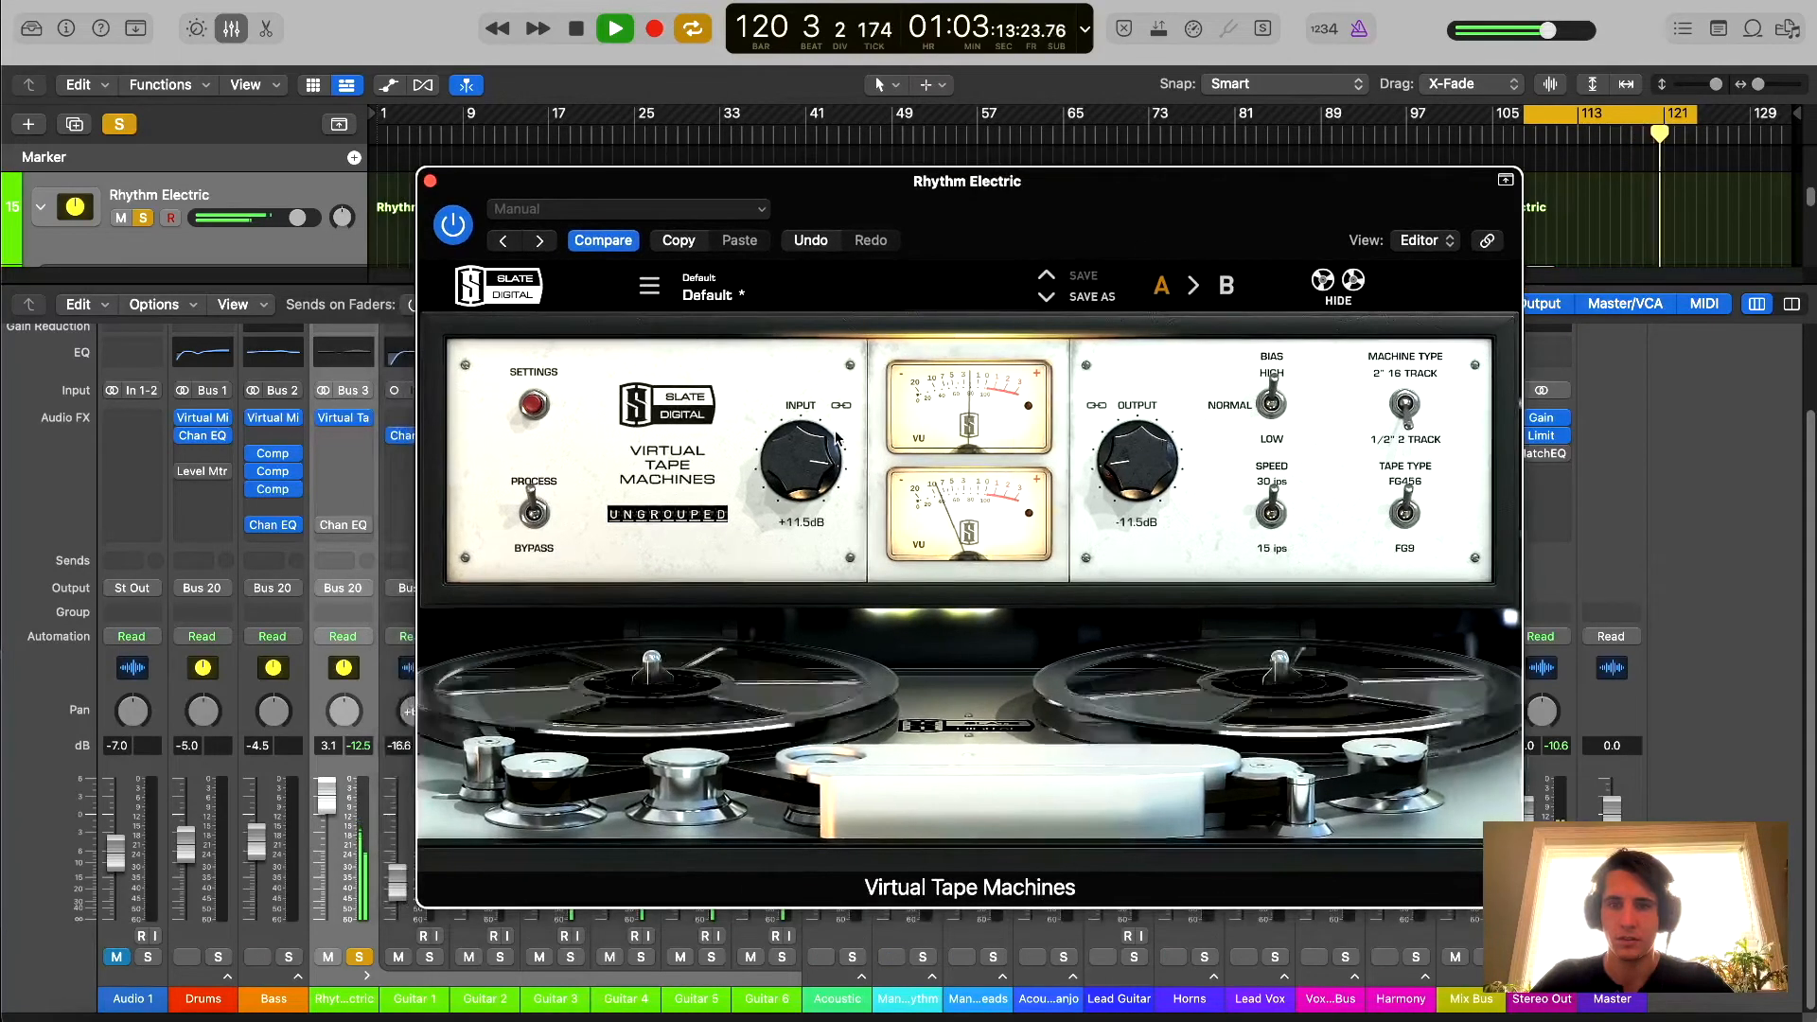
drag(836, 438, 818, 465)
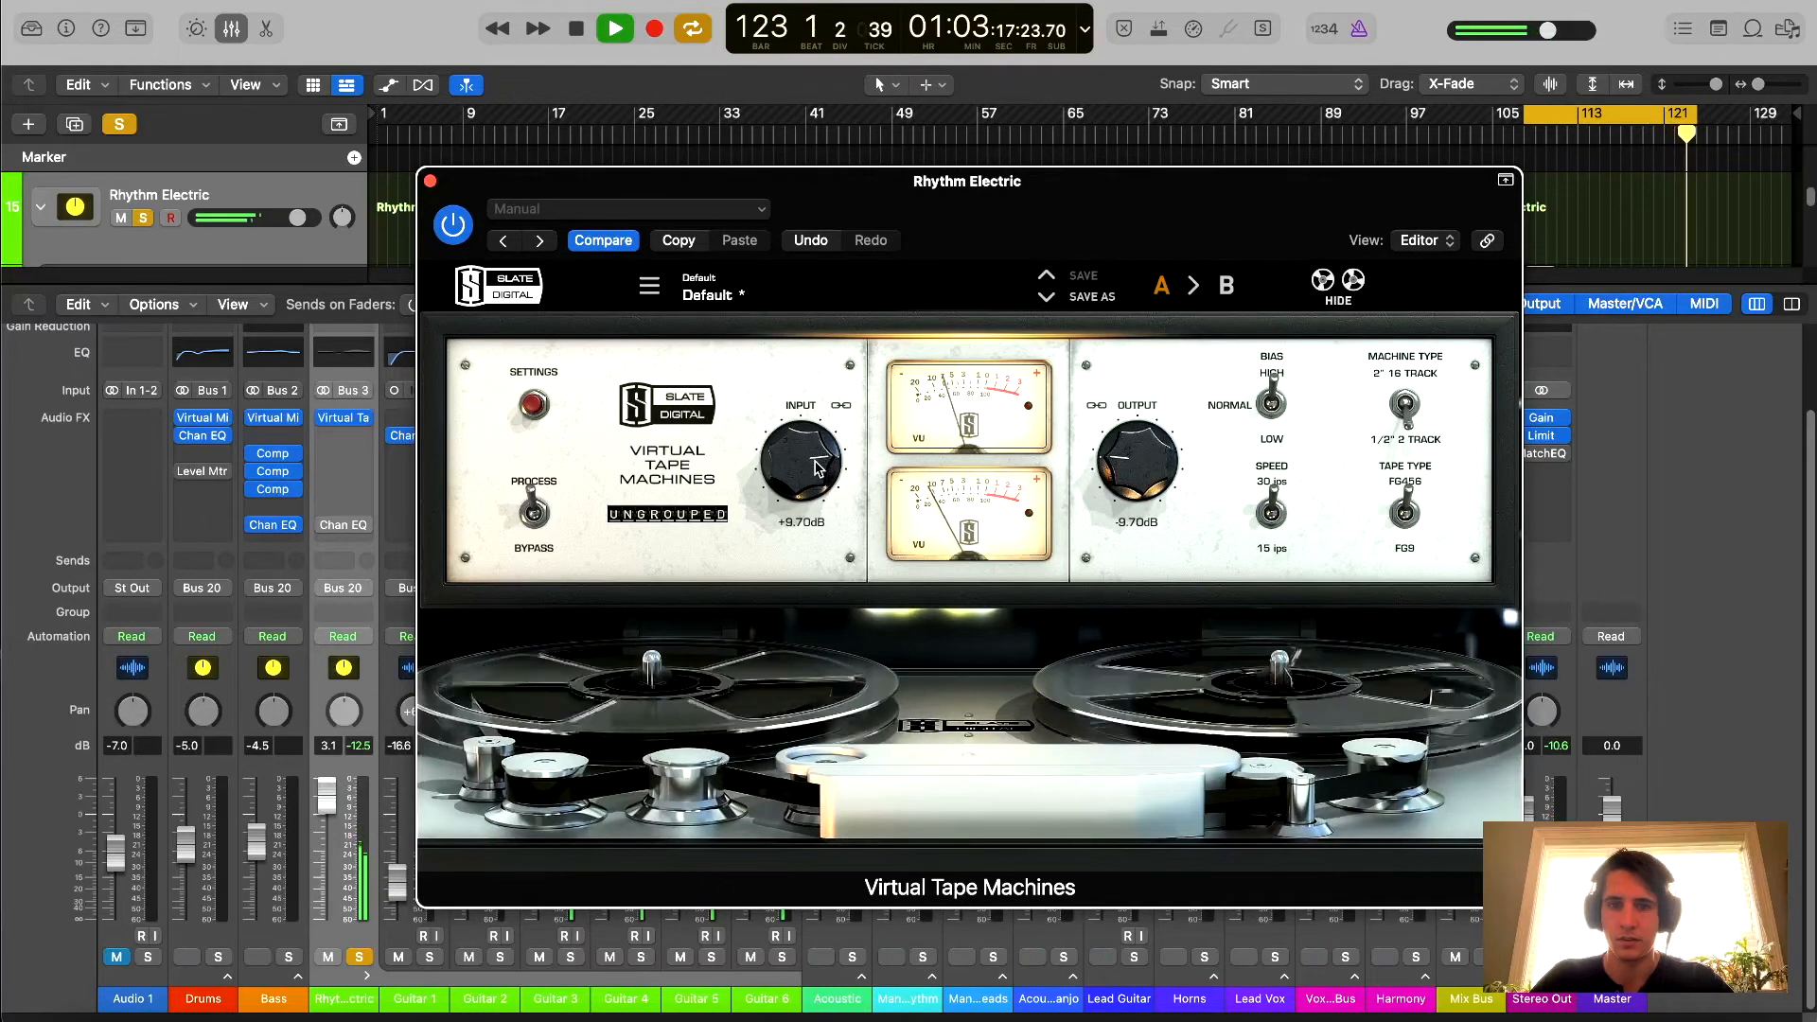
drag(643, 179, 714, 176)
click(500, 178)
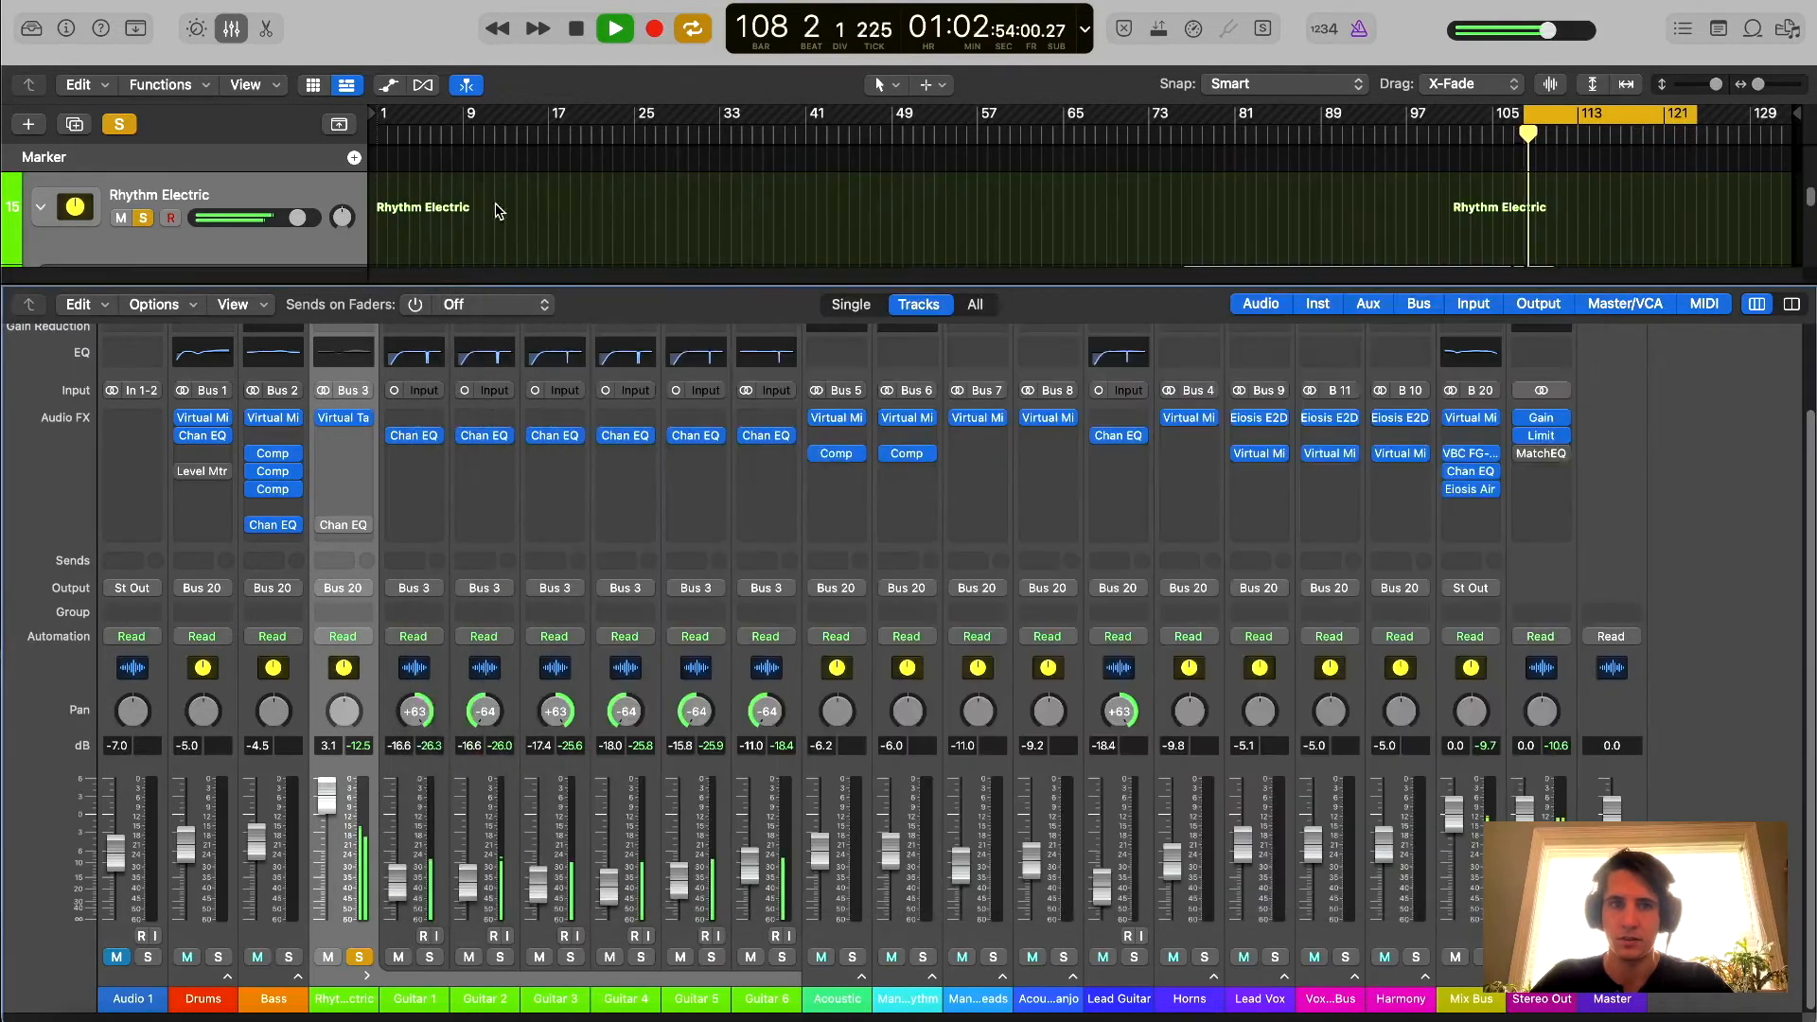
- Re-enable the Rhythm Electric Channel EQ and reshape its boost to 4240 Hz at +1.9 dB and its cut to 500 Hz at -2.2 dB
mouse_move(323, 422)
click(323, 420)
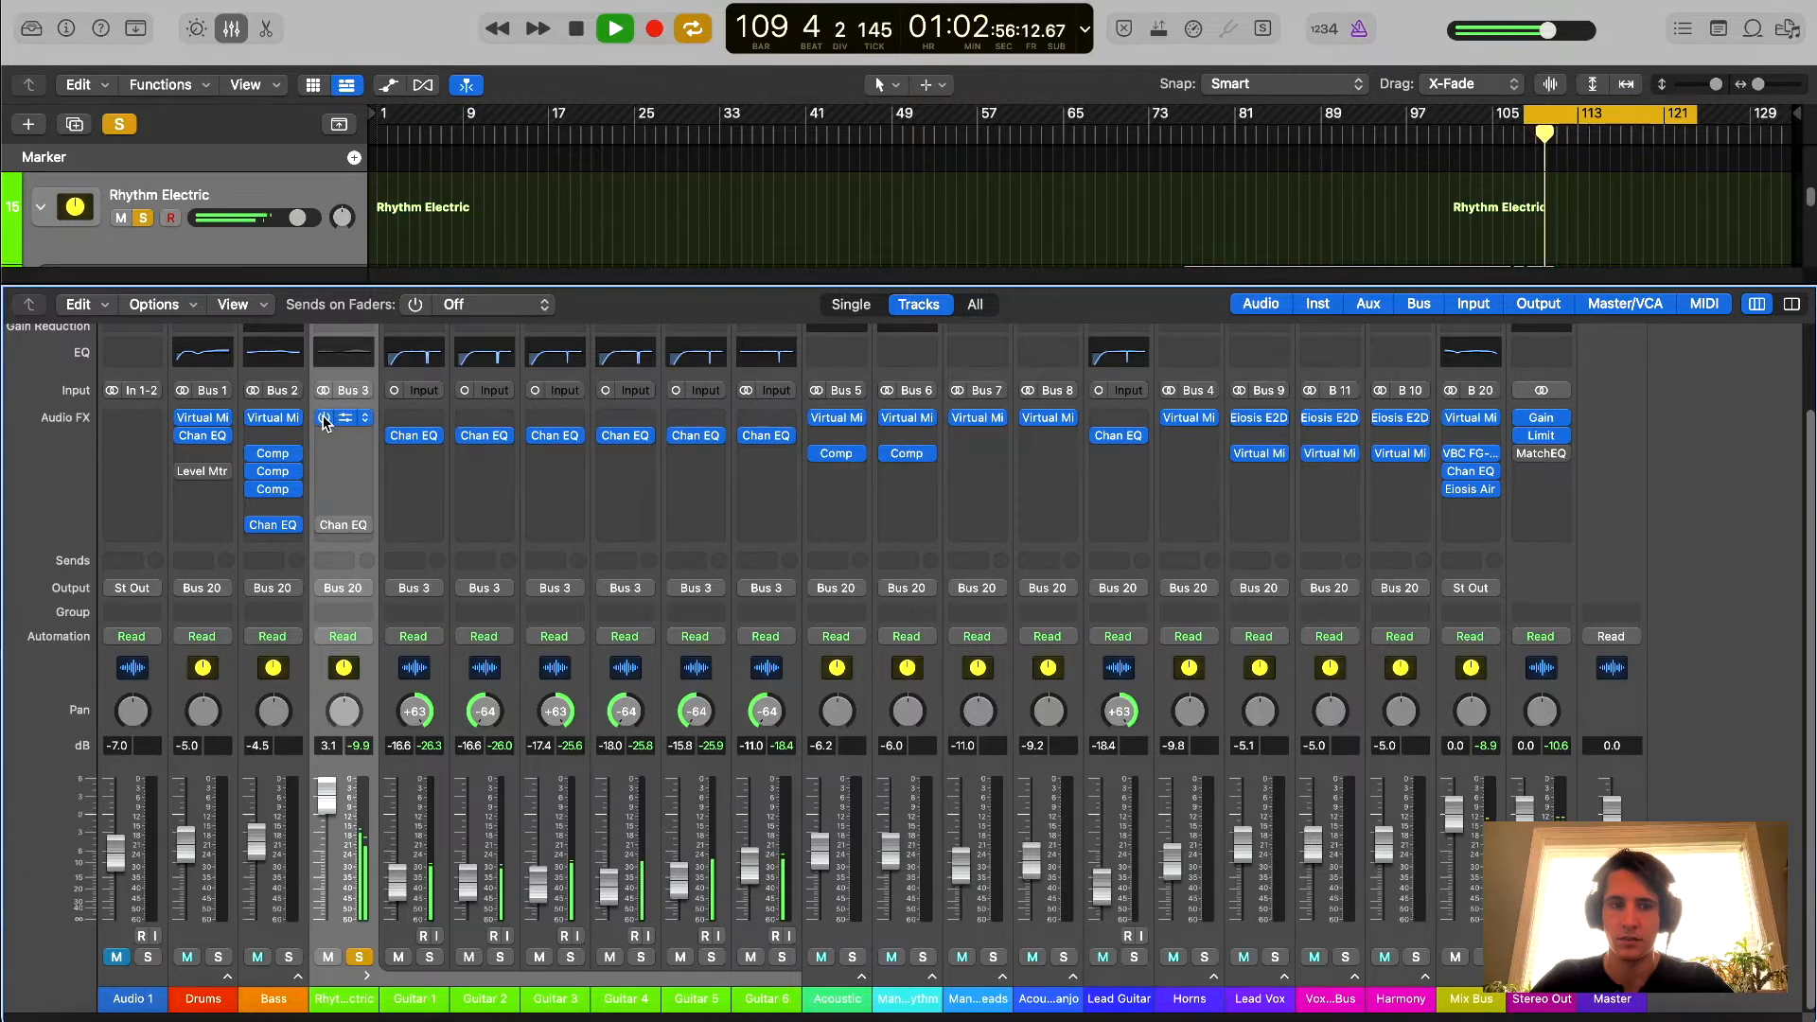
click(338, 532)
drag(1095, 227, 1055, 261)
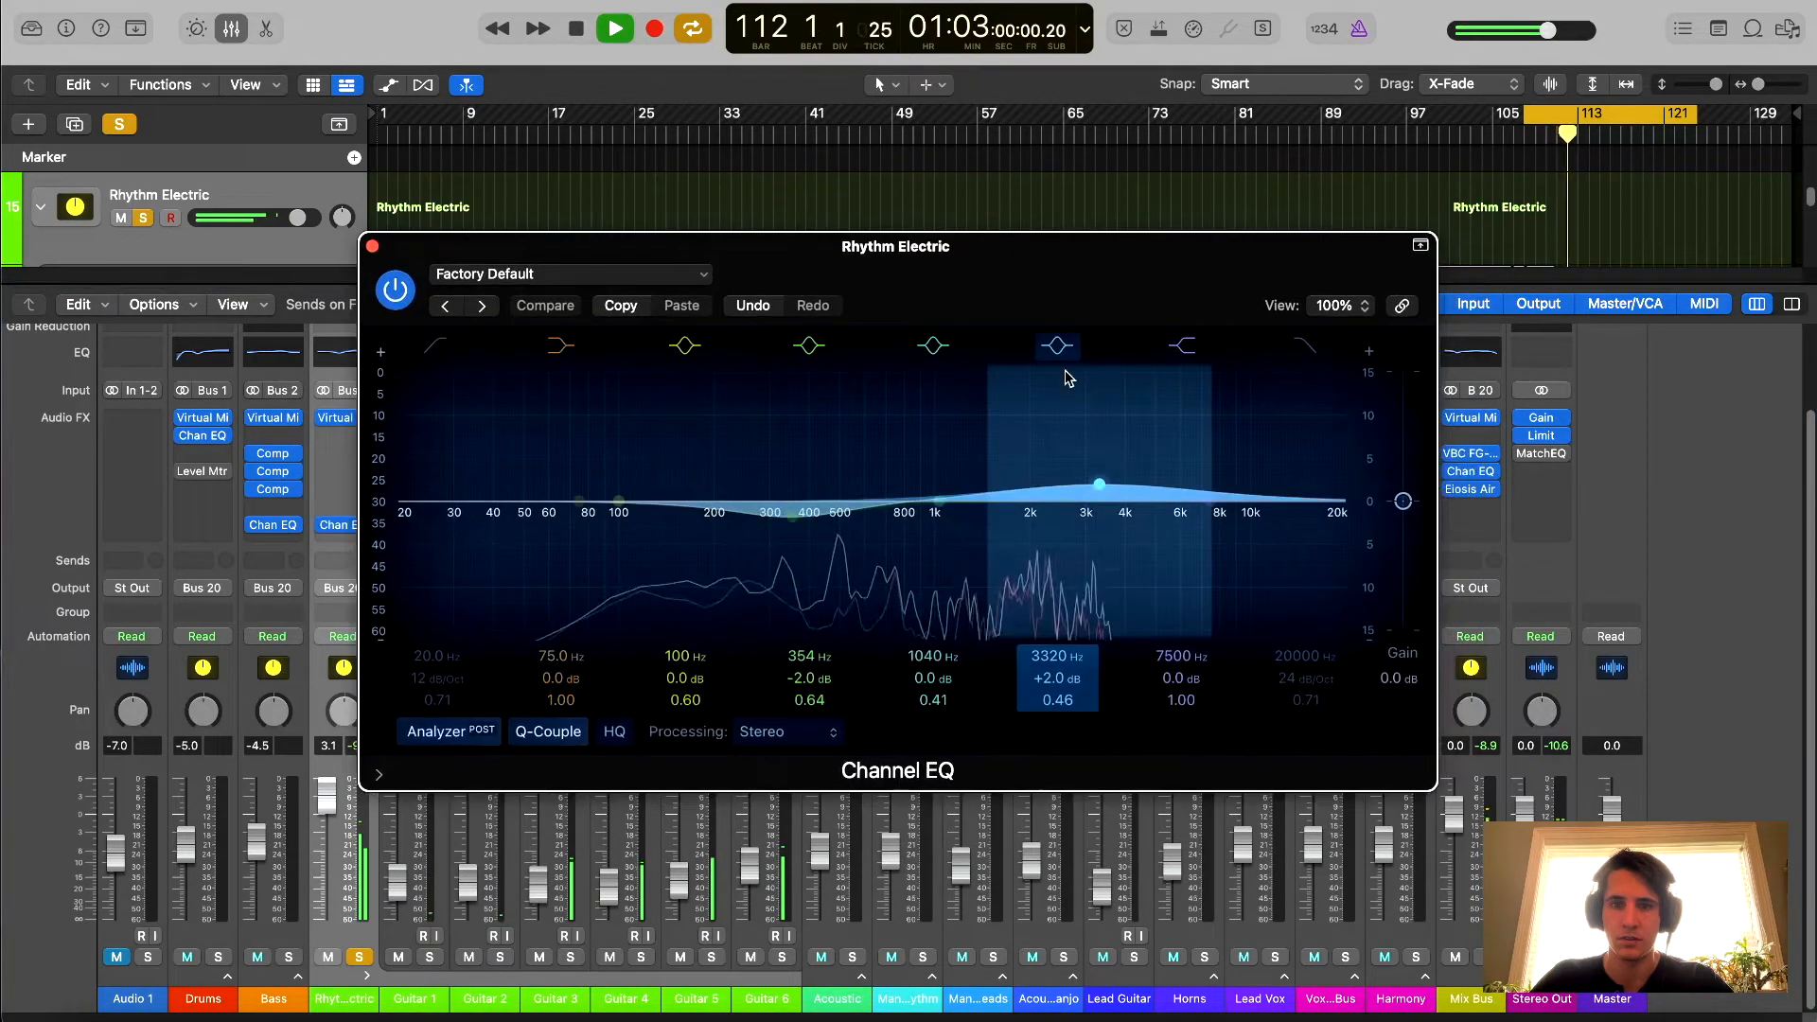
mouse_move(1098, 487)
mouse_down()
mouse_move(1148, 487)
mouse_move(1156, 367)
mouse_move(1189, 372)
mouse_move(1194, 351)
mouse_move(1133, 363)
mouse_move(1115, 486)
mouse_up()
drag(793, 516, 836, 534)
mouse_move(1121, 479)
mouse_down()
mouse_move(1065, 464)
mouse_move(1141, 480)
mouse_up()
drag(857, 525, 857, 521)
drag(973, 301, 1018, 259)
drag(789, 251, 801, 251)
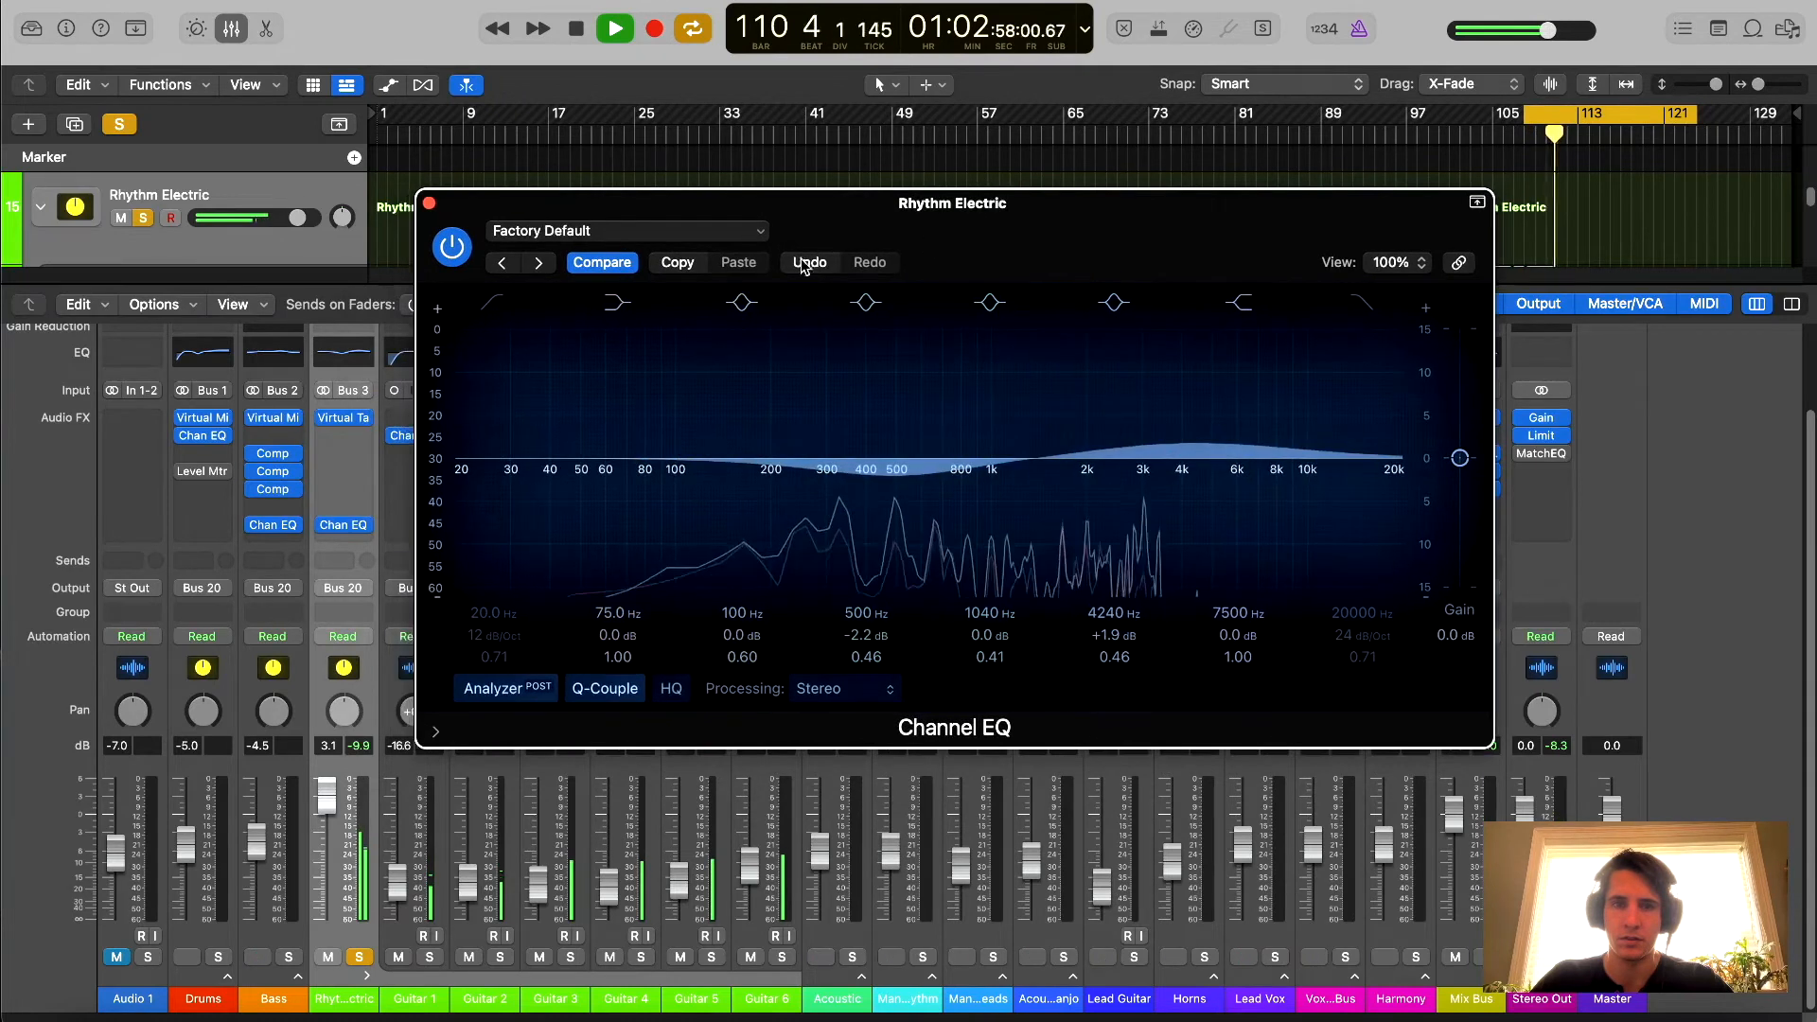
- Unsolo the Rhythm Electric bus to hear it in the full mix, stop playback, and close its Channel EQ
key(s)
drag(461, 211, 473, 229)
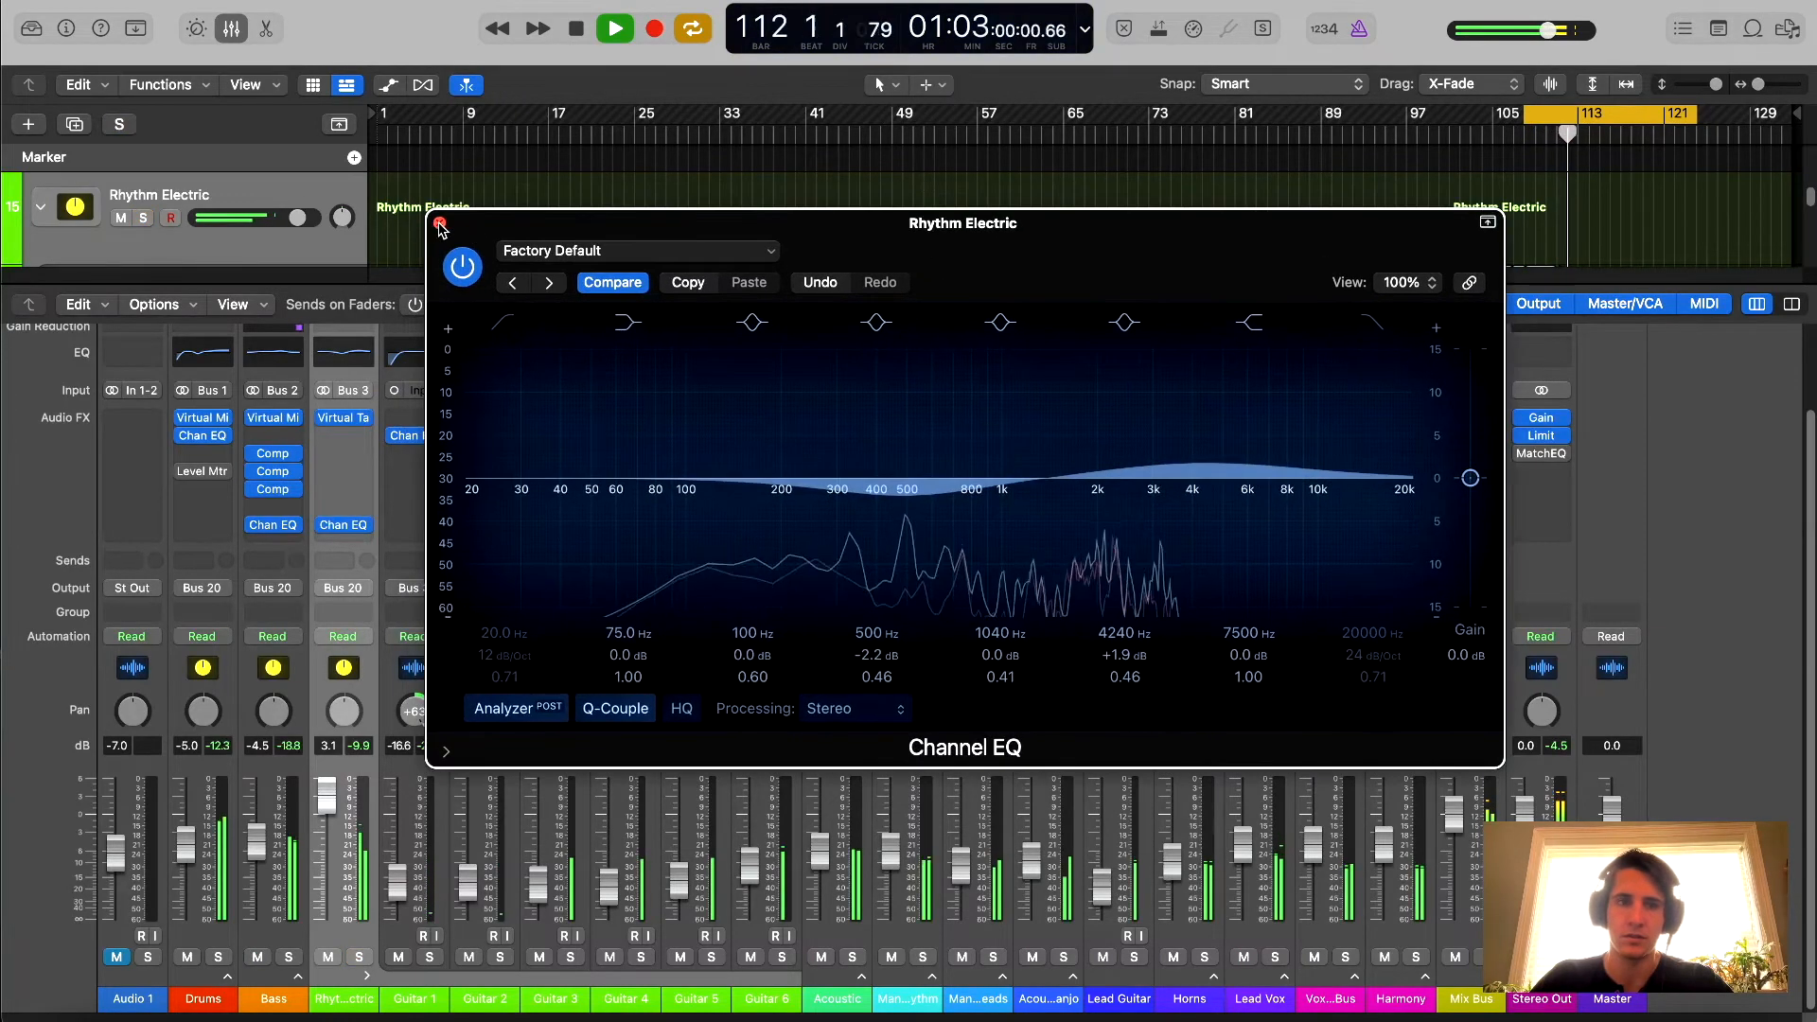
click(440, 223)
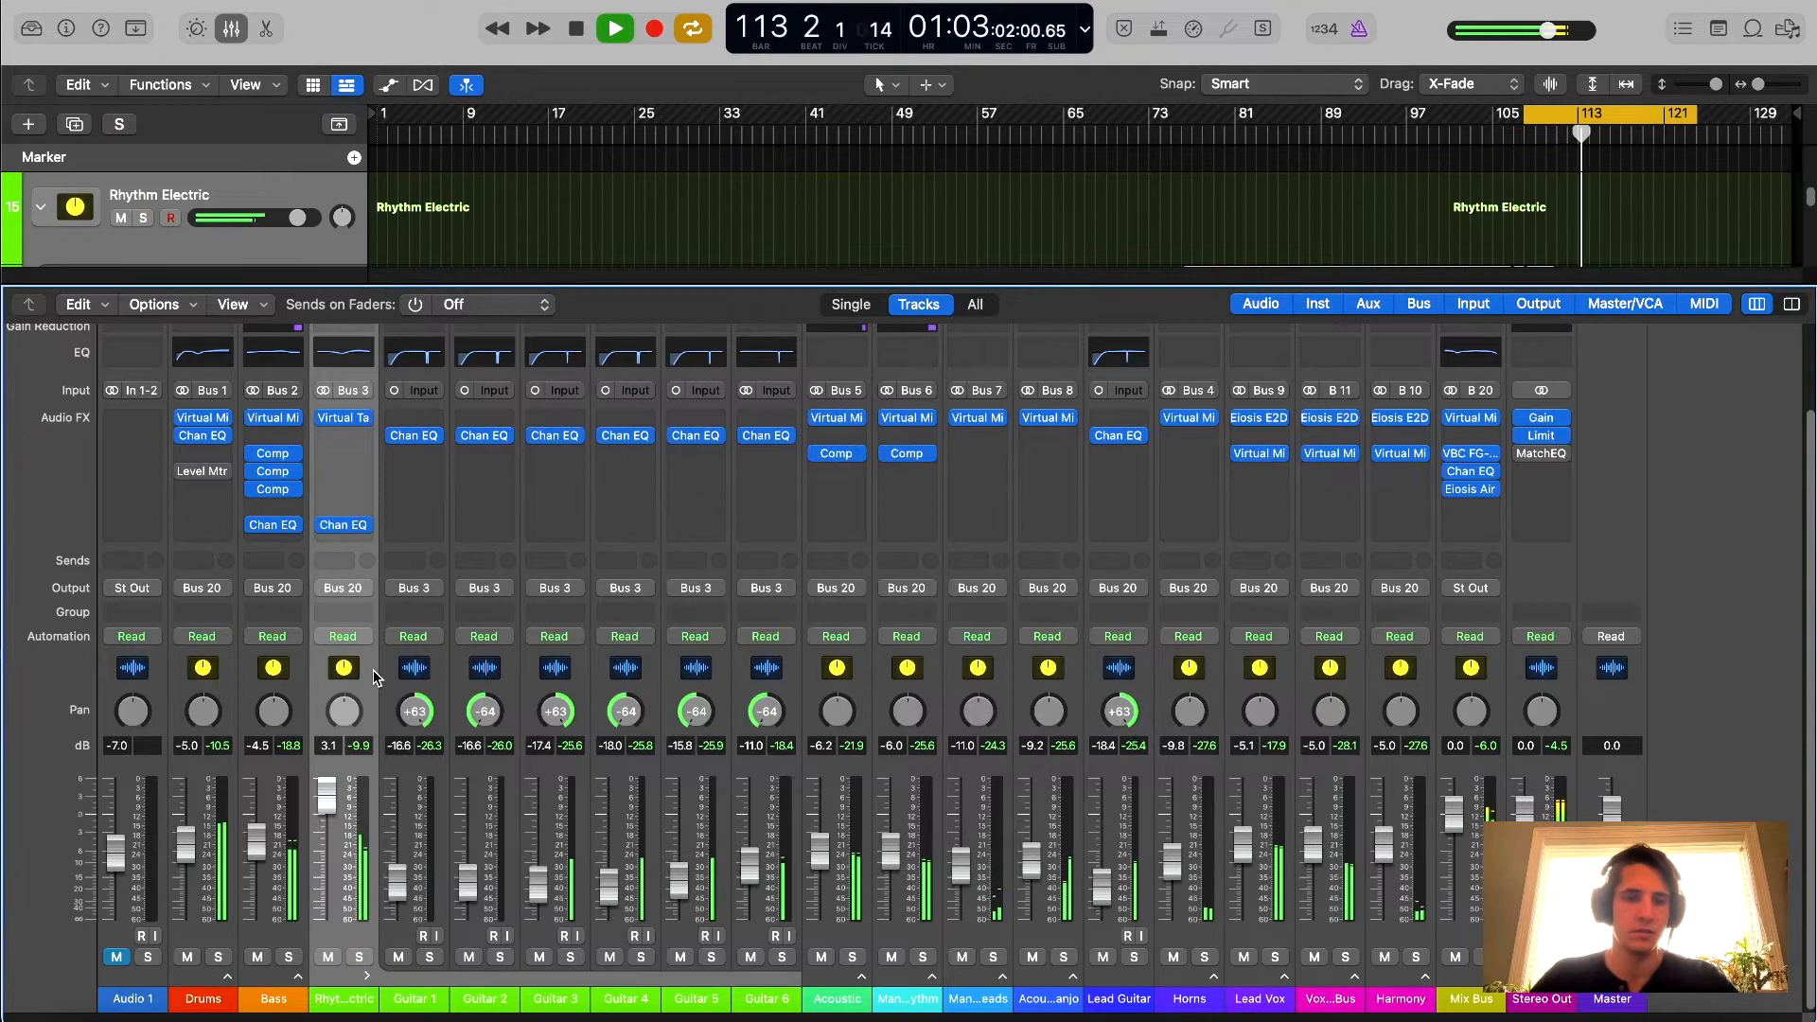
key(space)
click(343, 524)
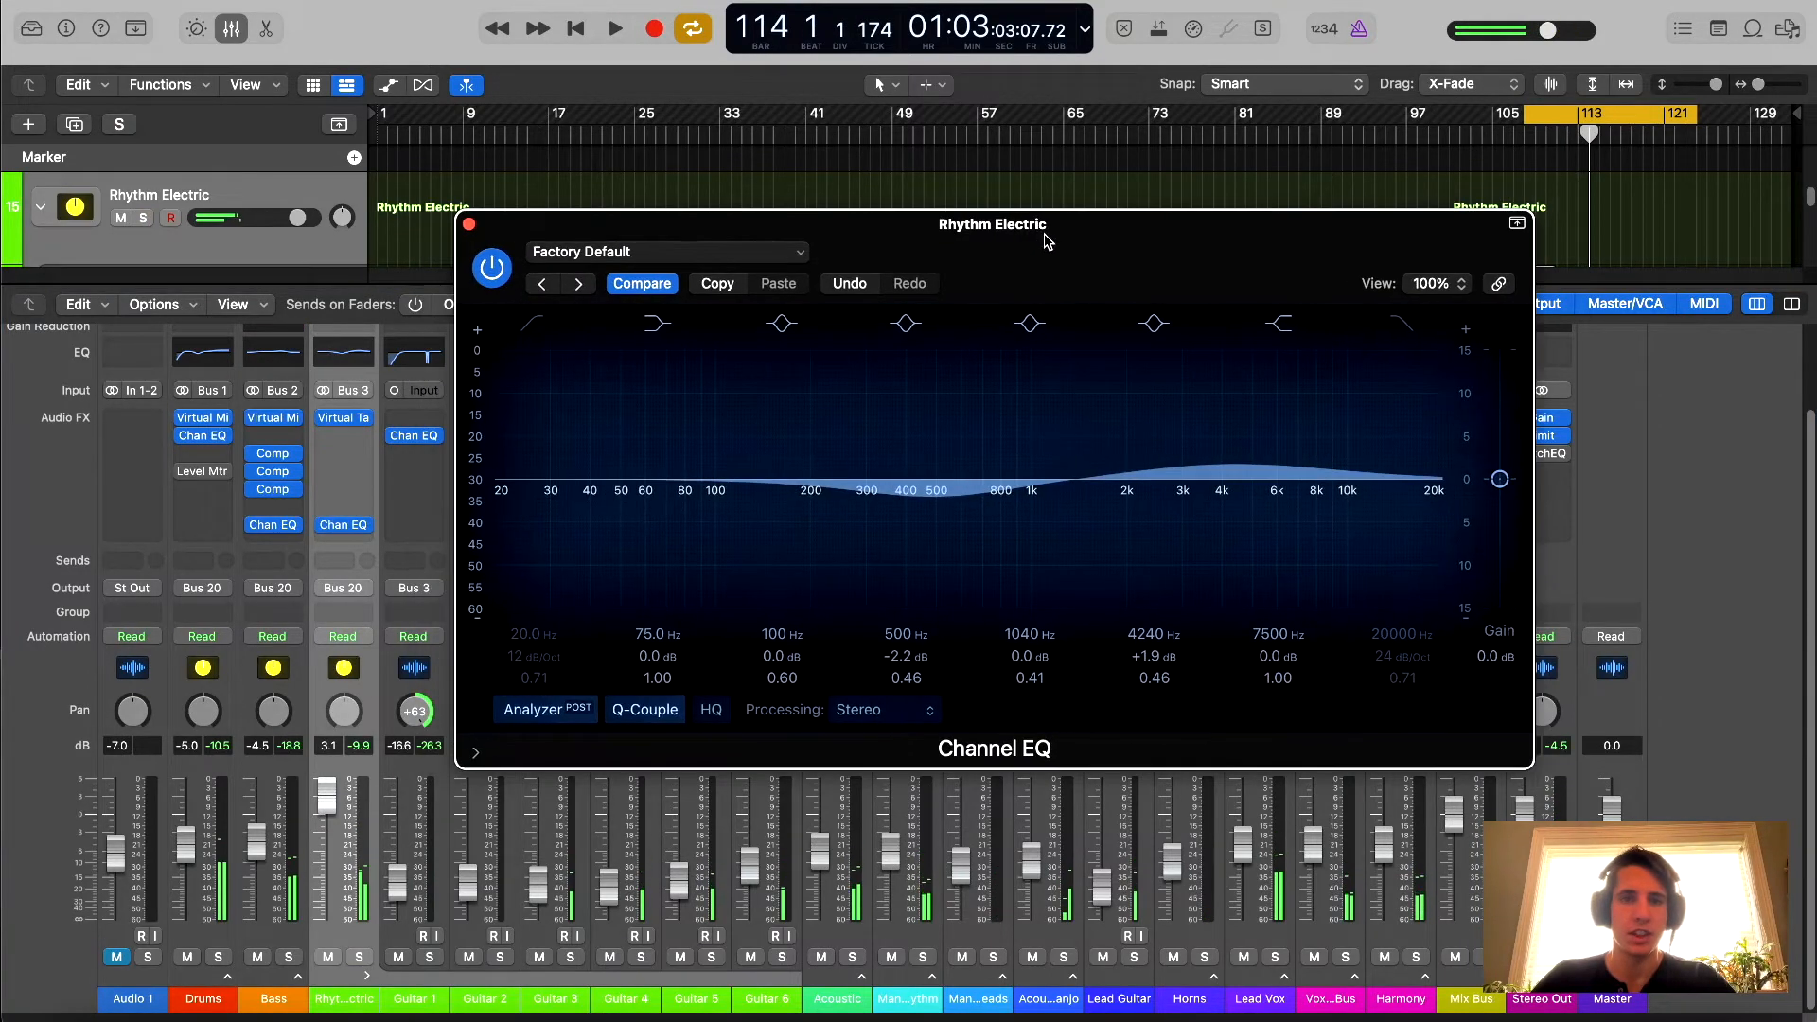
click(468, 225)
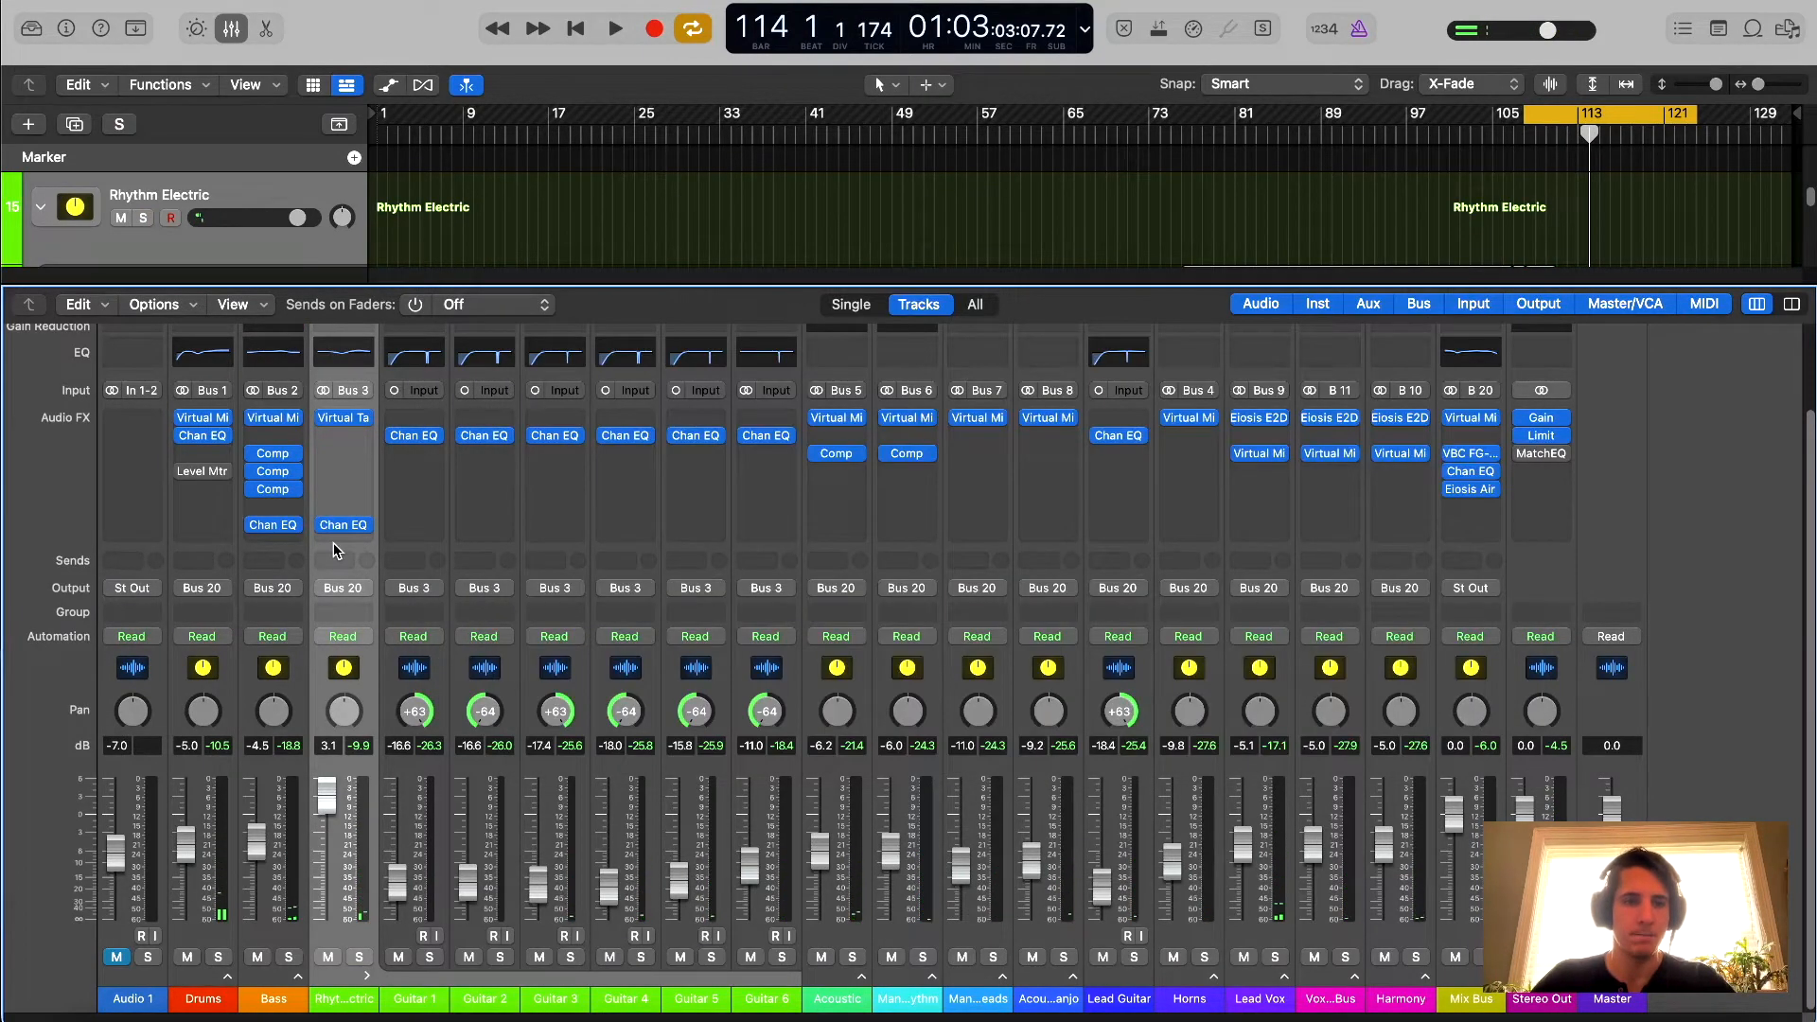
- Insert a Level Meter in the slot after the Channel EQ on the Rhythm Electric bus
click(333, 544)
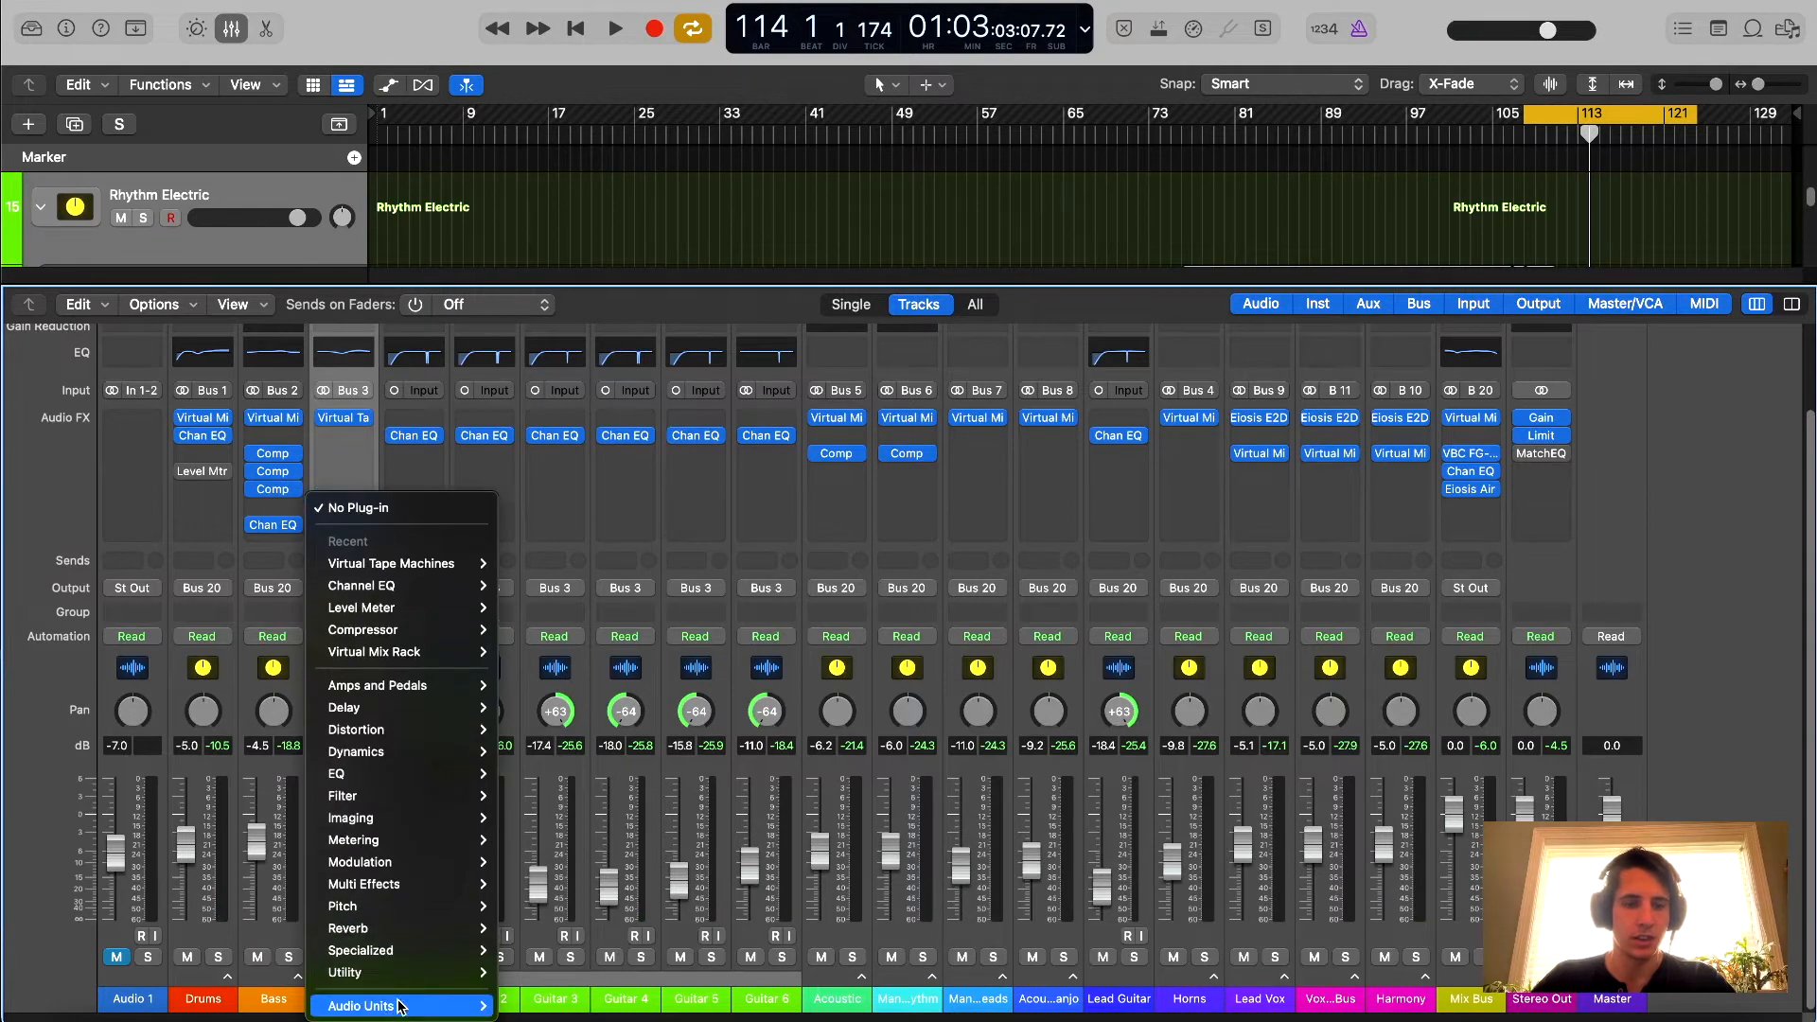
mouse_move(413, 976)
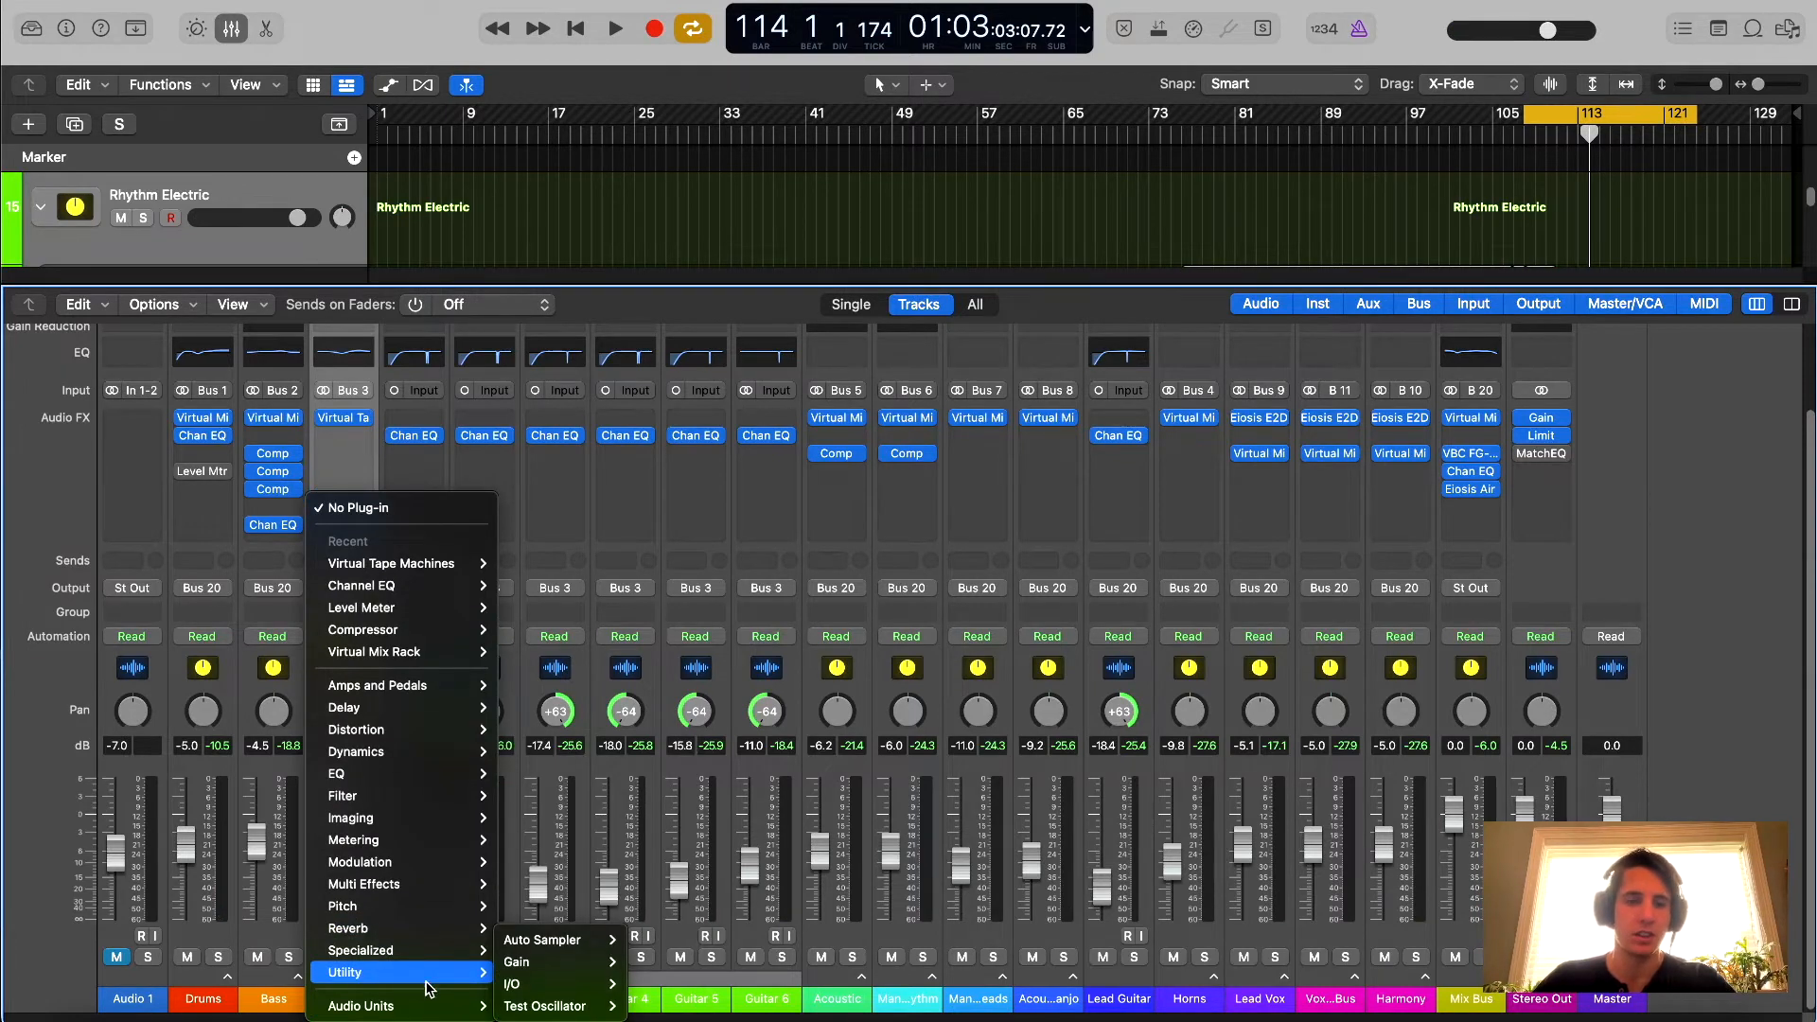
mouse_move(428, 1011)
mouse_move(549, 967)
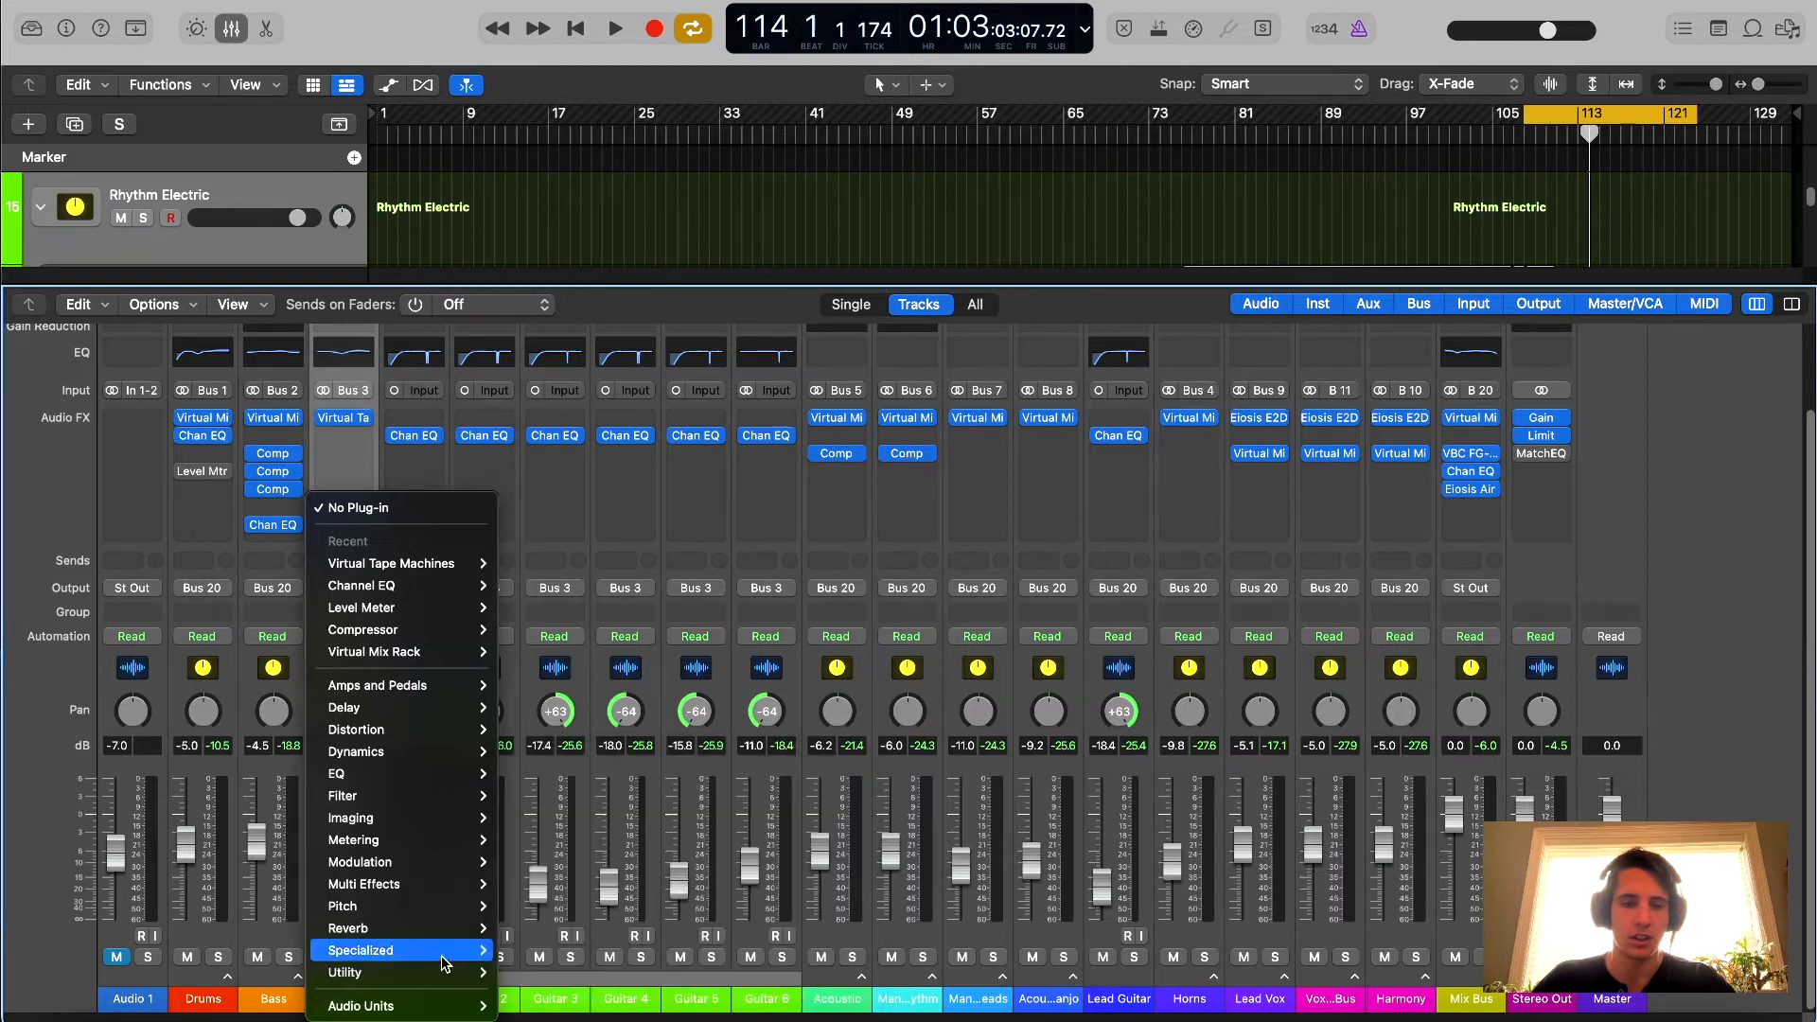
click(511, 481)
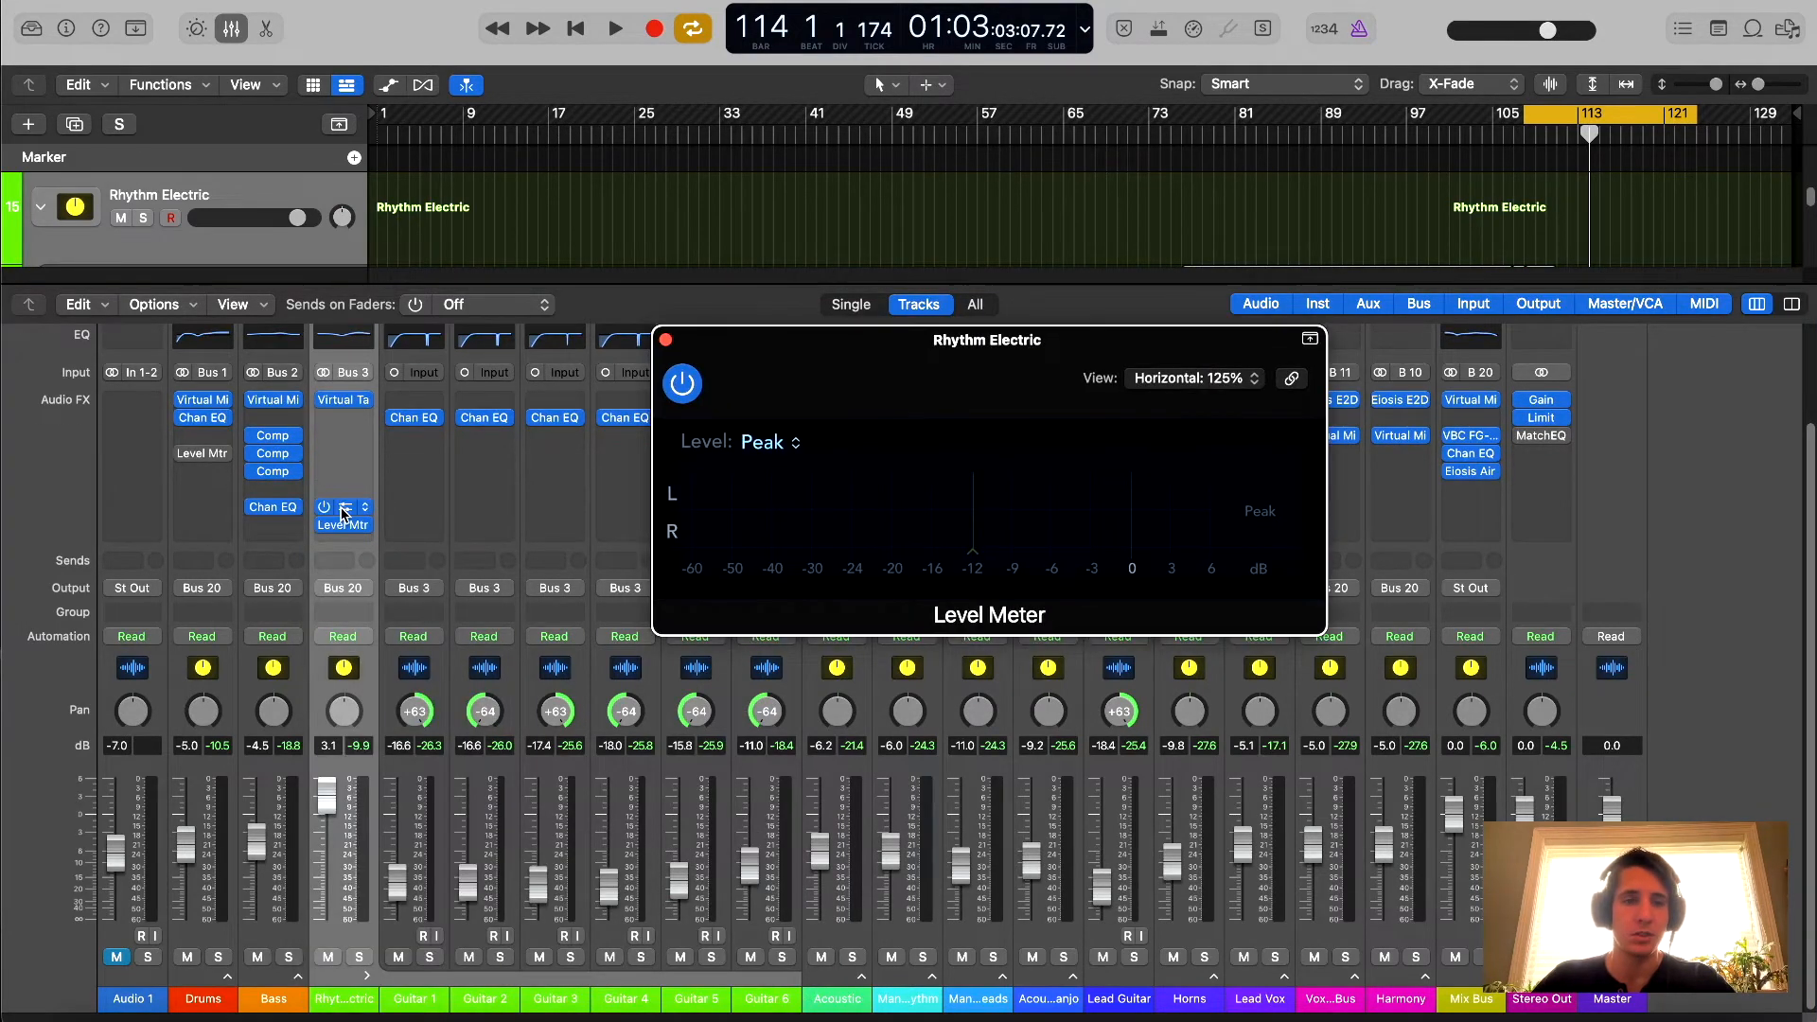
- Open the Channel EQ beside the Level Meter, bypass the EQ, and start playback of the looped section
click(343, 508)
drag(1076, 237, 818, 162)
click(1289, 353)
drag(1010, 346, 1148, 513)
click(912, 199)
drag(913, 199, 850, 170)
click(1262, 518)
drag(1262, 517, 1292, 580)
drag(877, 158, 722, 141)
click(253, 161)
key(space)
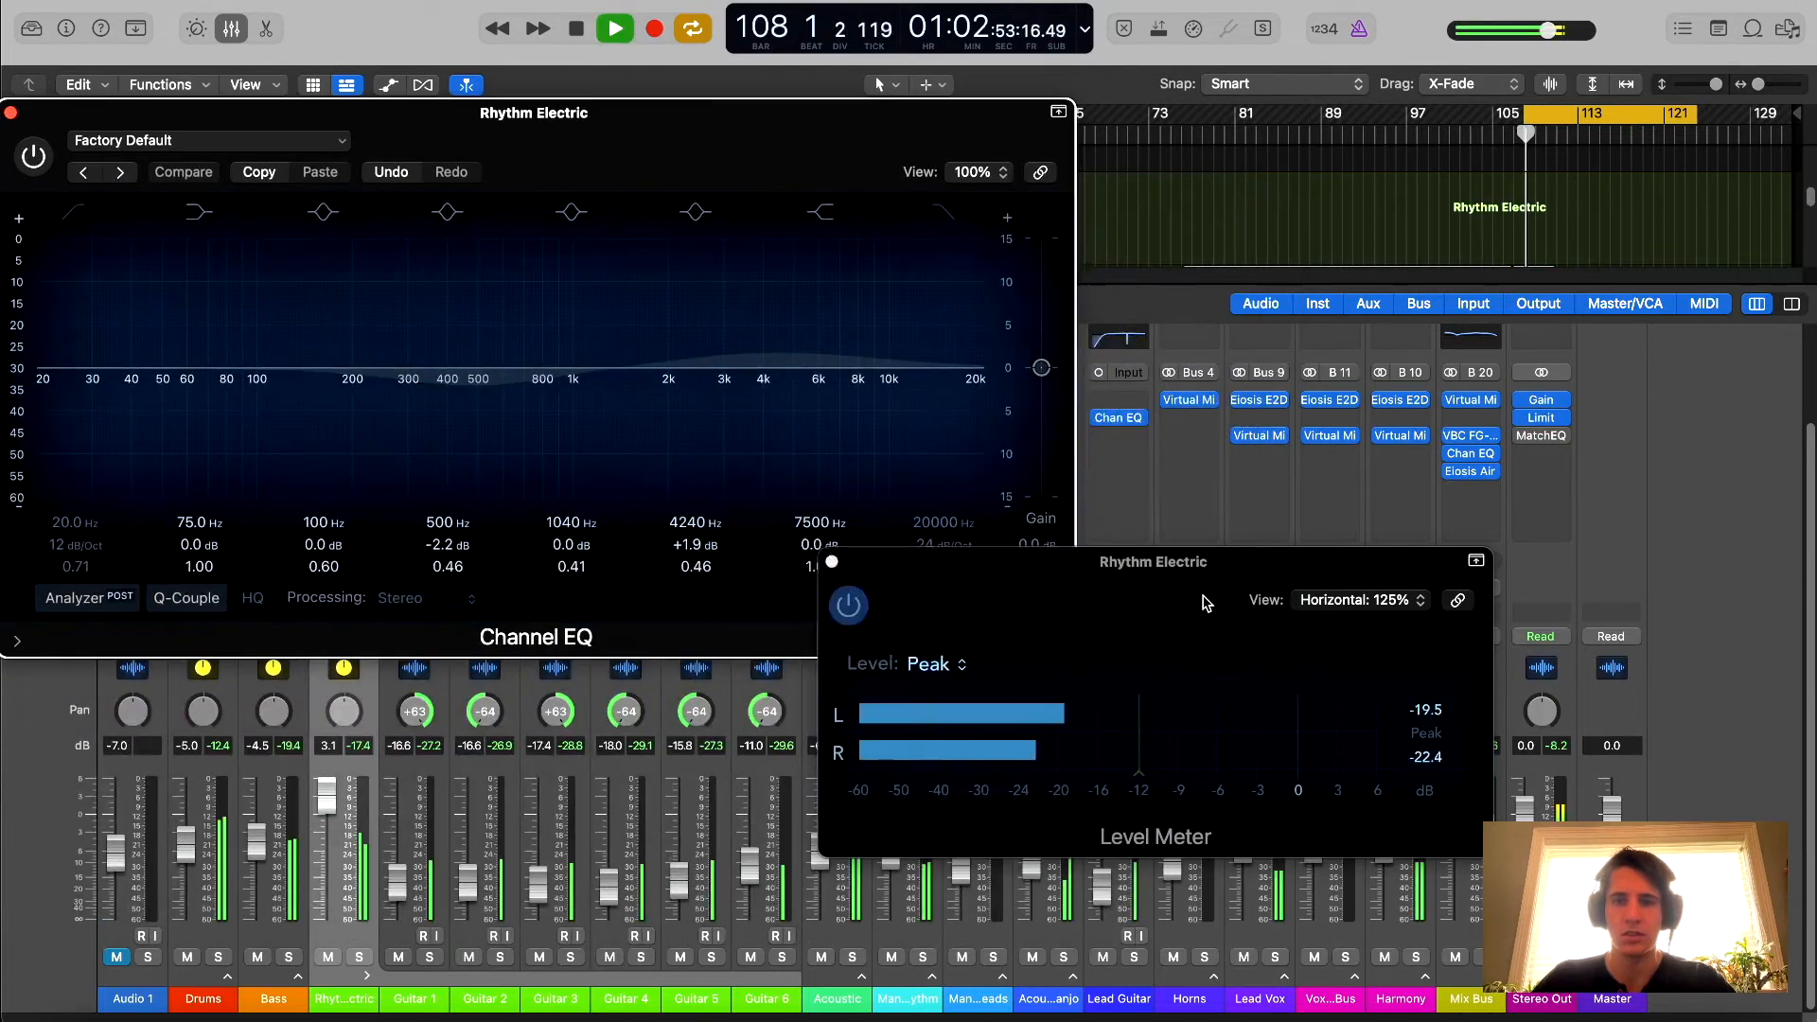
- Switch the Level Meter to RMS, read the bus level with the EQ bypassed, and stop playback
drag(1207, 605, 1283, 340)
drag(692, 176, 730, 162)
click(1221, 331)
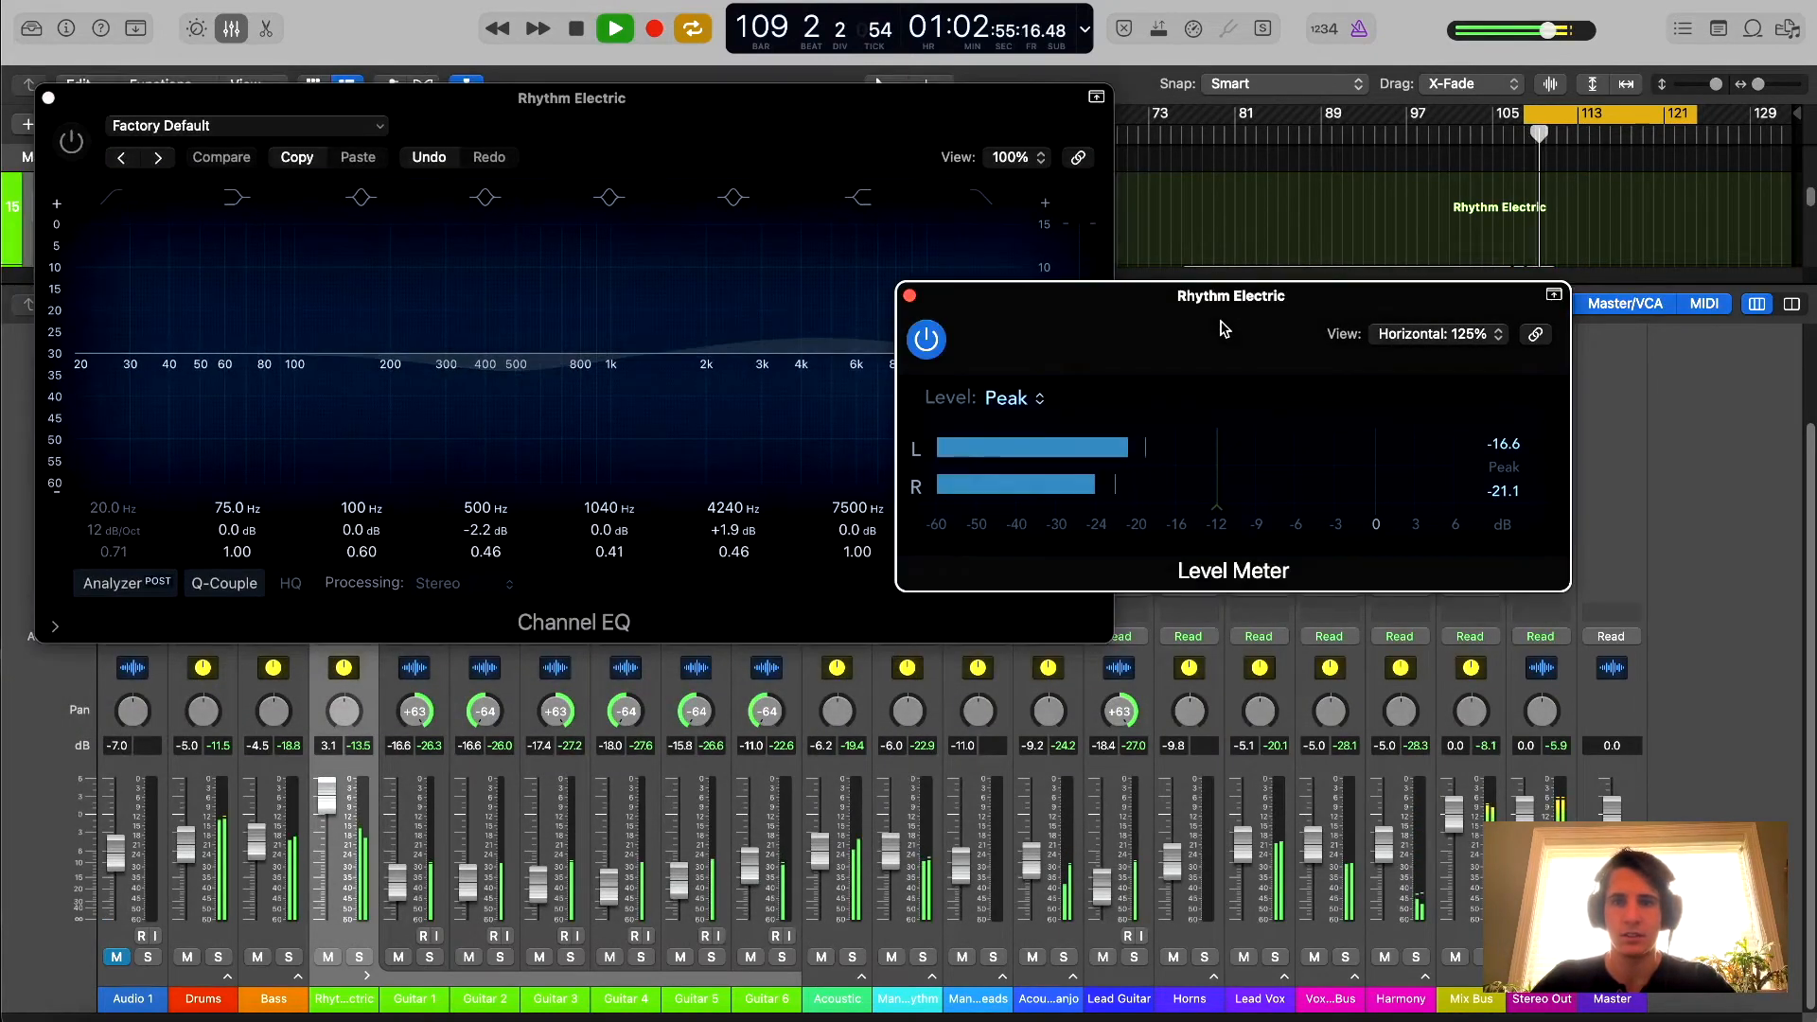
click(1017, 399)
click(1029, 445)
click(1017, 400)
click(1060, 378)
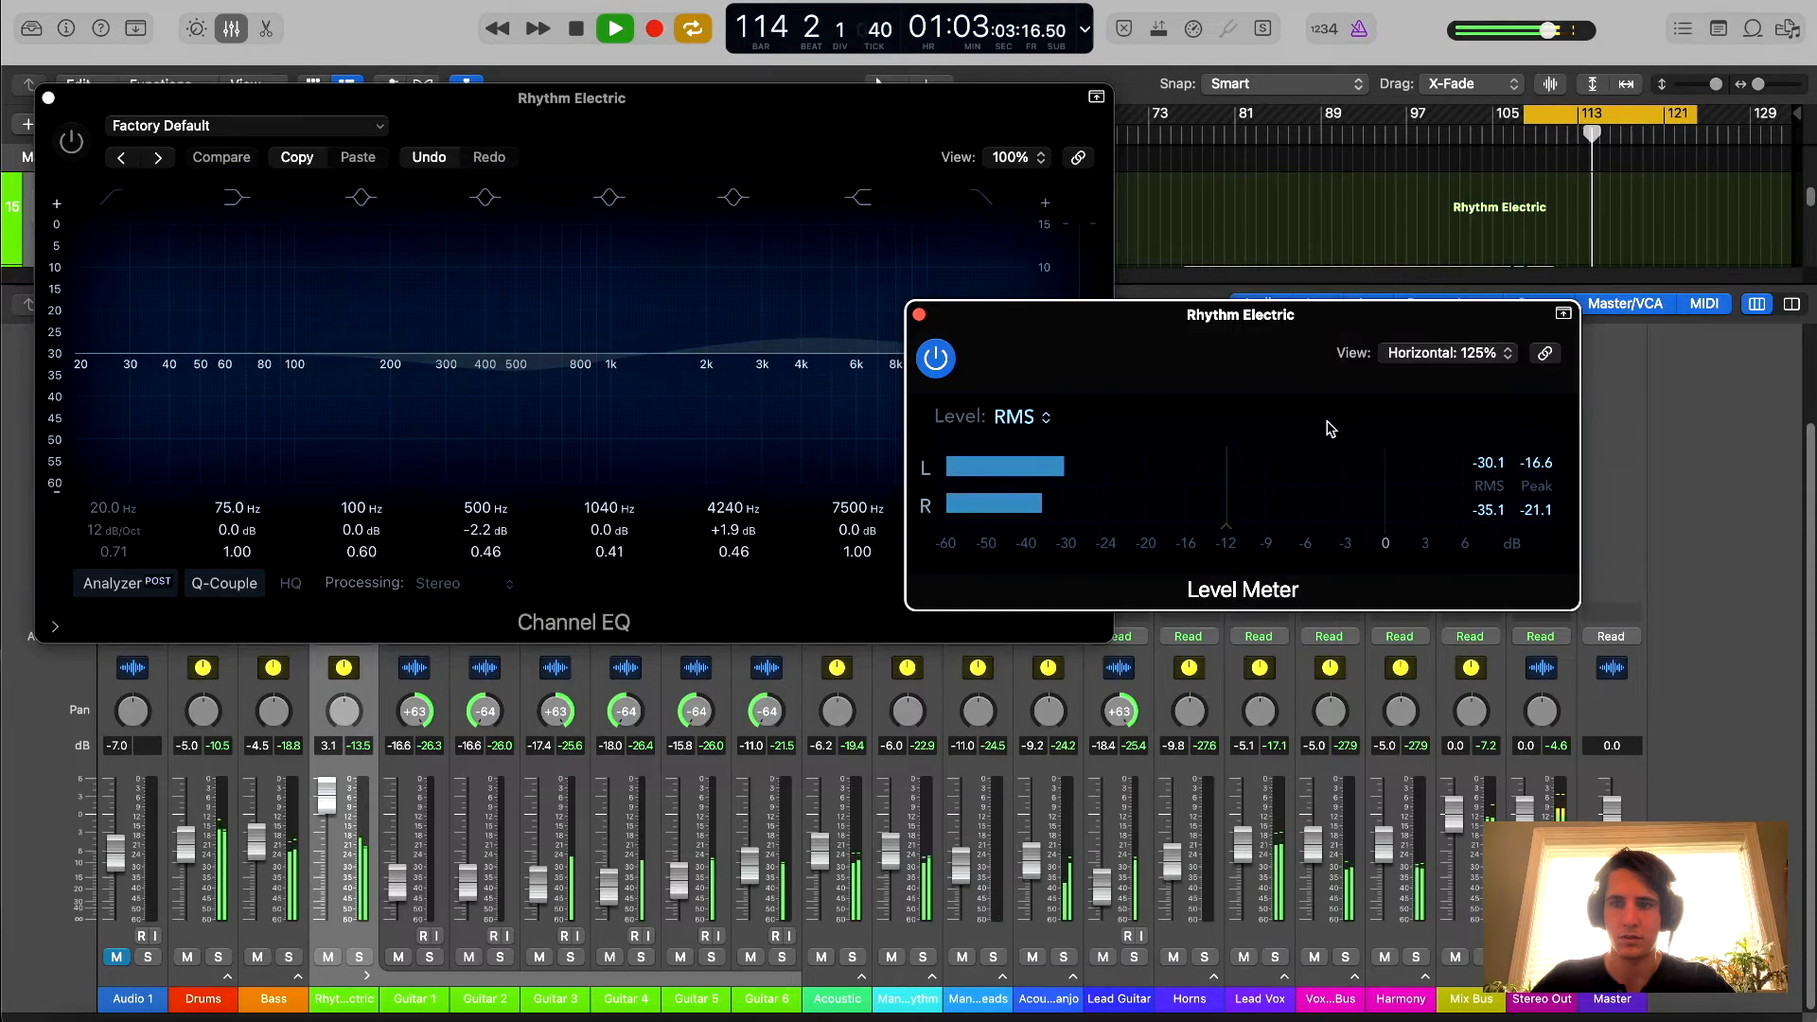
drag(1183, 364, 1199, 575)
key(space)
- Re-enable the Channel EQ and replay the section to read the bus's RMS level with the EQ active
click(662, 146)
key(space)
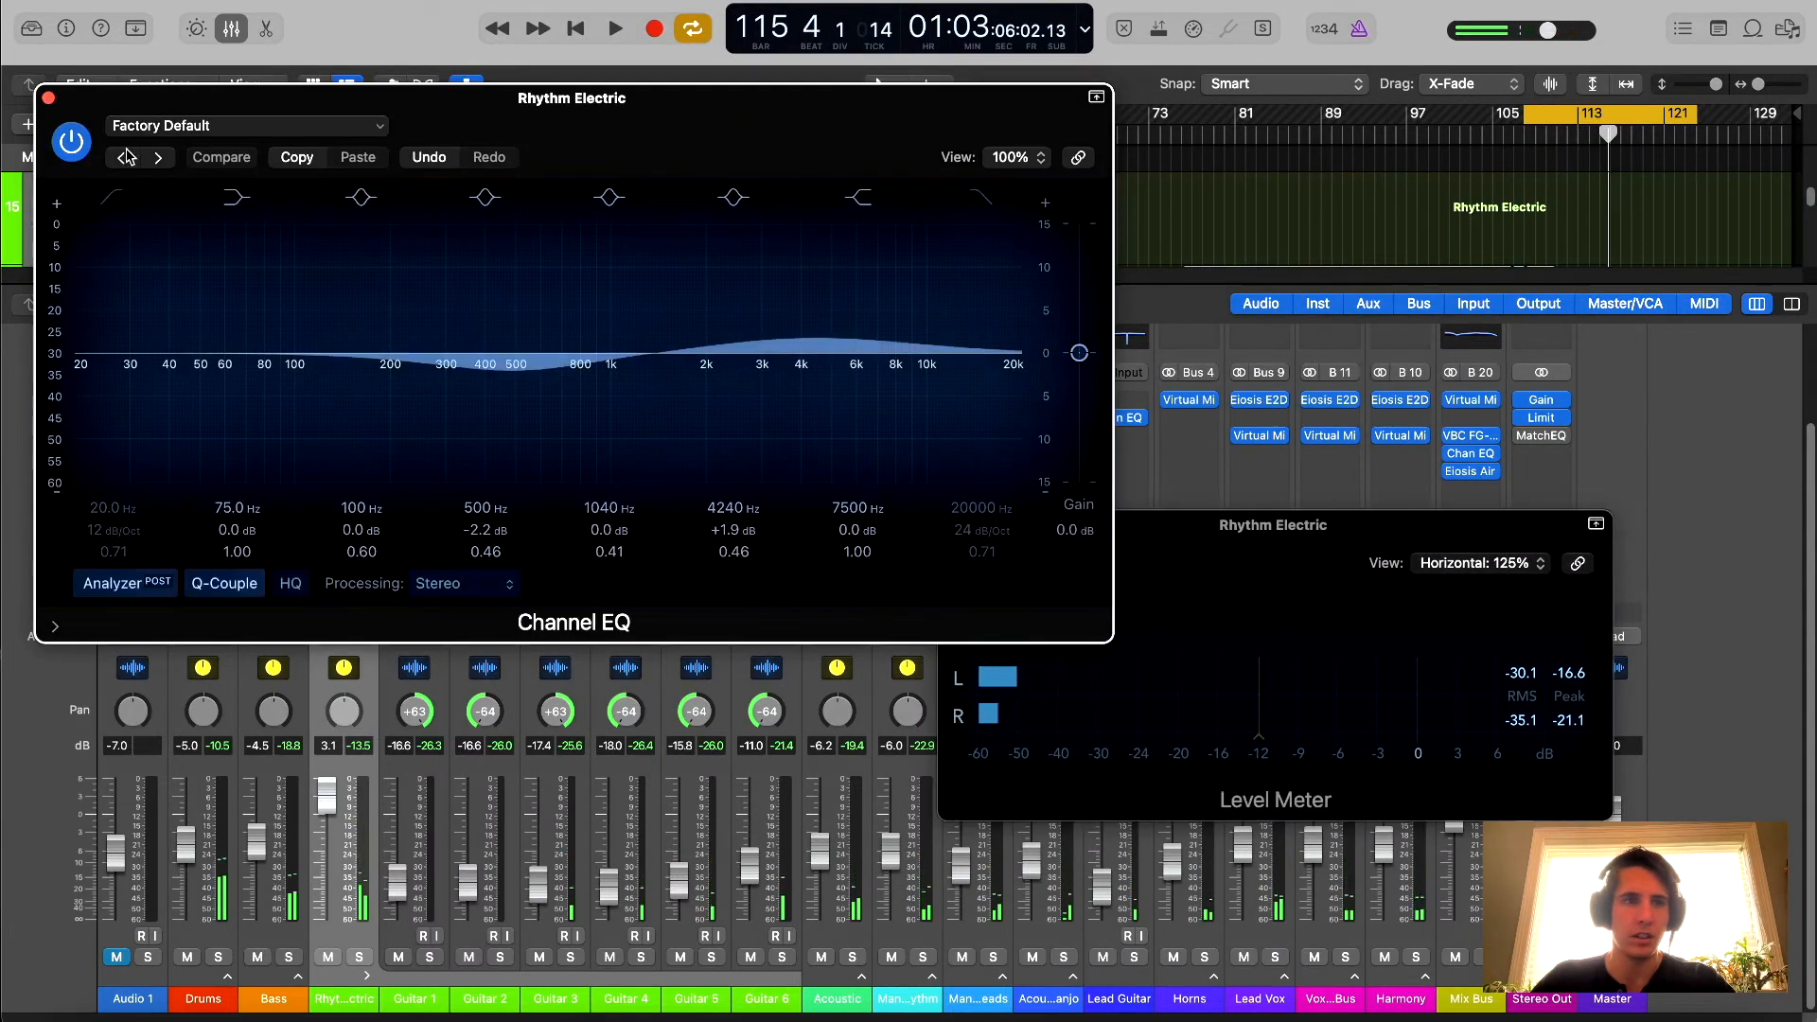
drag(1320, 558, 1334, 580)
drag(1106, 578, 1030, 697)
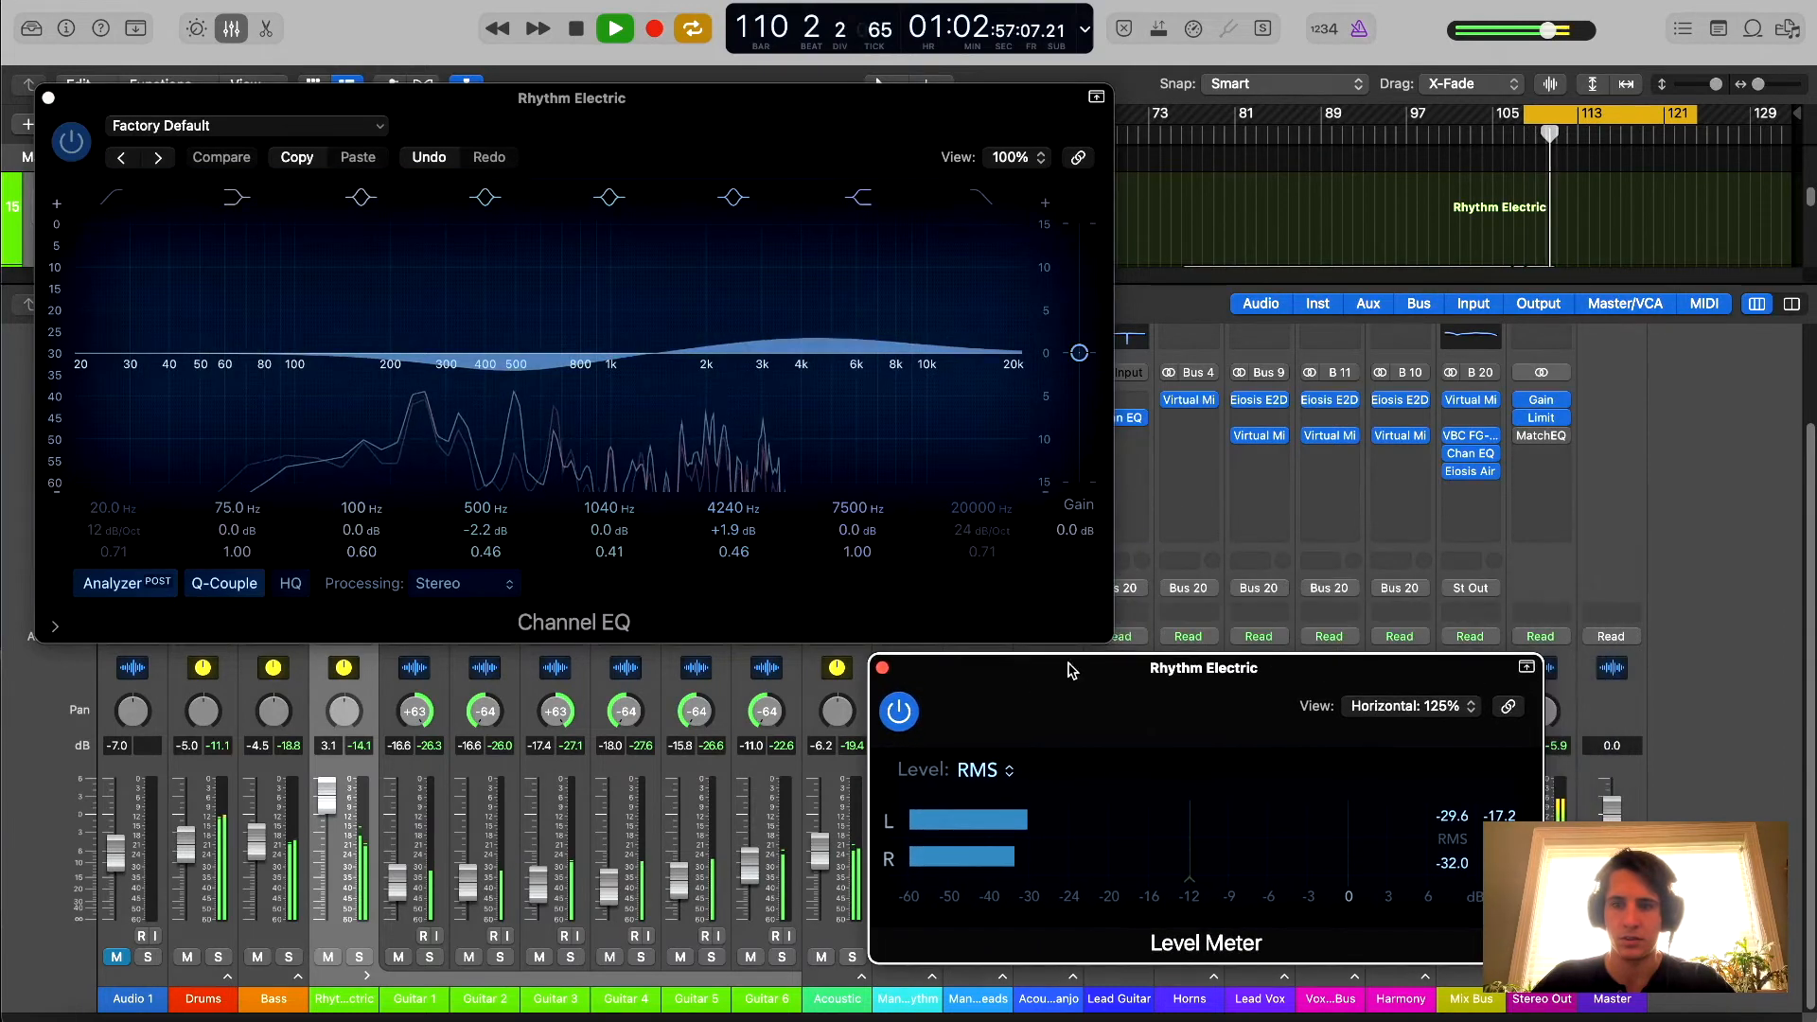
- Set the Channel EQ's overall output gain to -0.4 dB to compensate for the level difference
drag(1079, 354, 1082, 366)
double_click(1073, 530)
text(-0.4)
key(Return)
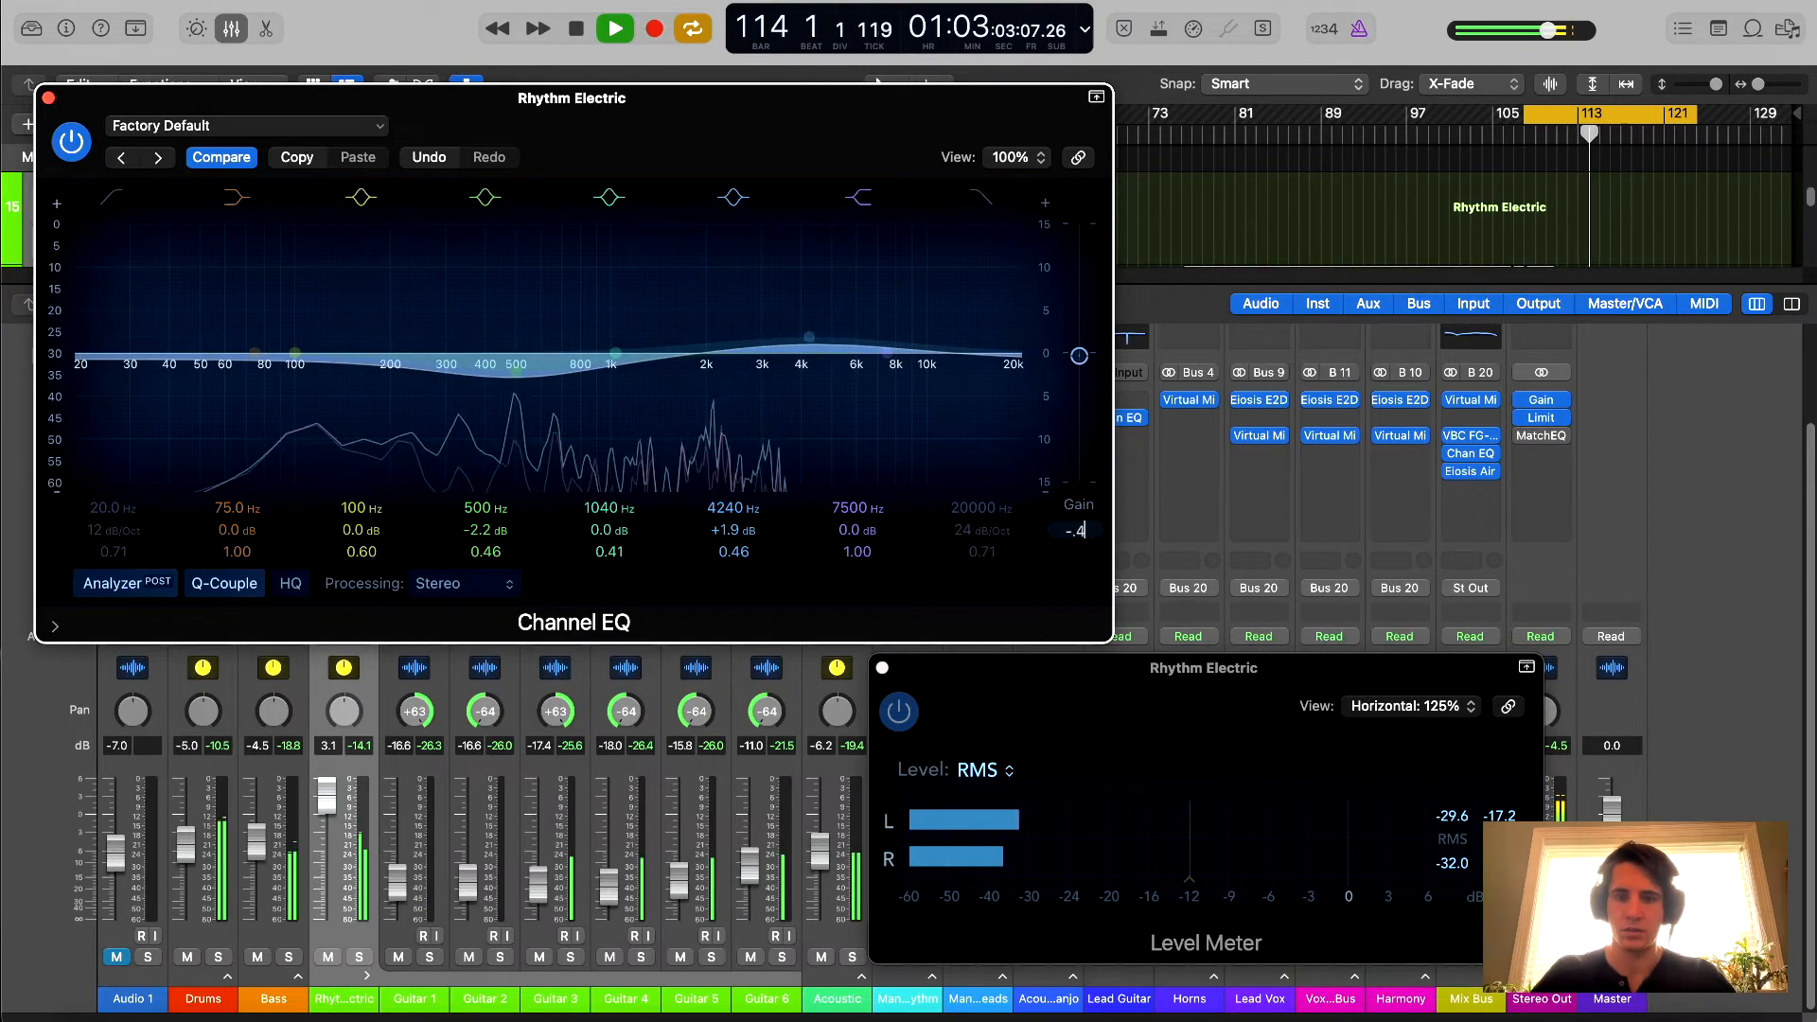
- Stop playback, put the Level Meter away bypassed, and keep the Channel EQ open over the mixer
key(space)
click(882, 668)
drag(839, 130, 864, 139)
drag(658, 157, 1238, 339)
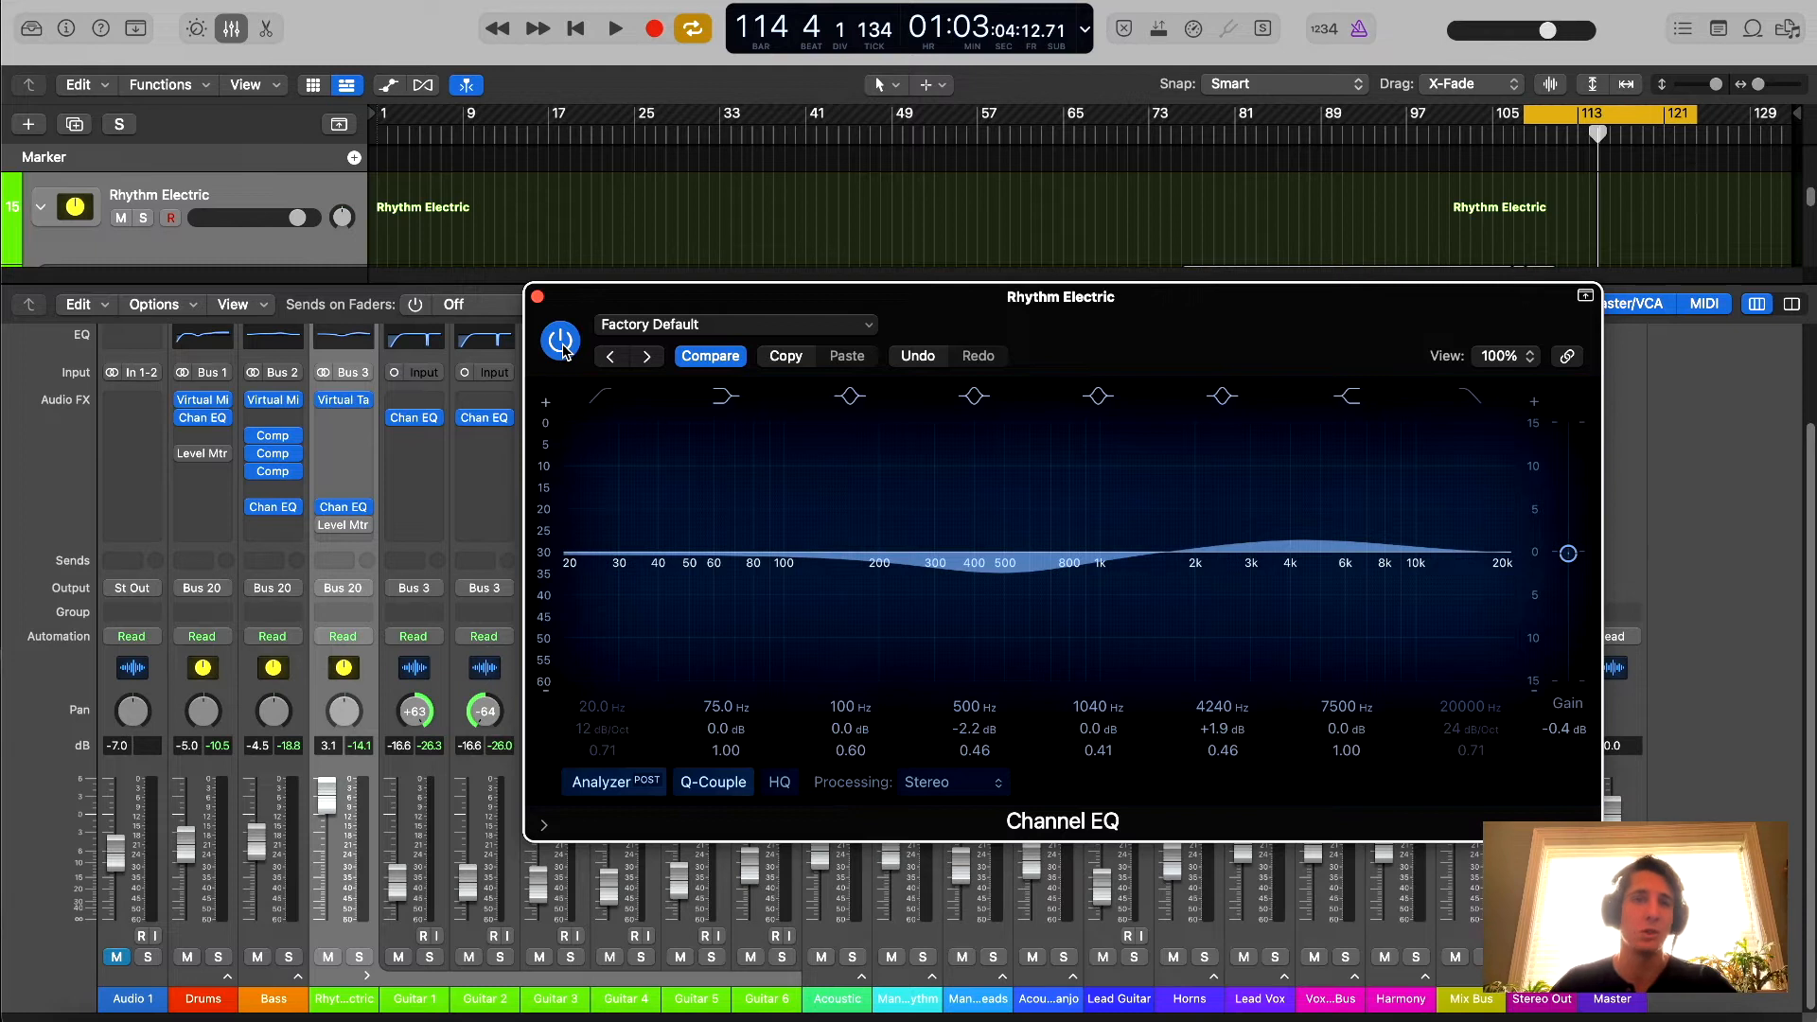
drag(564, 351, 528, 347)
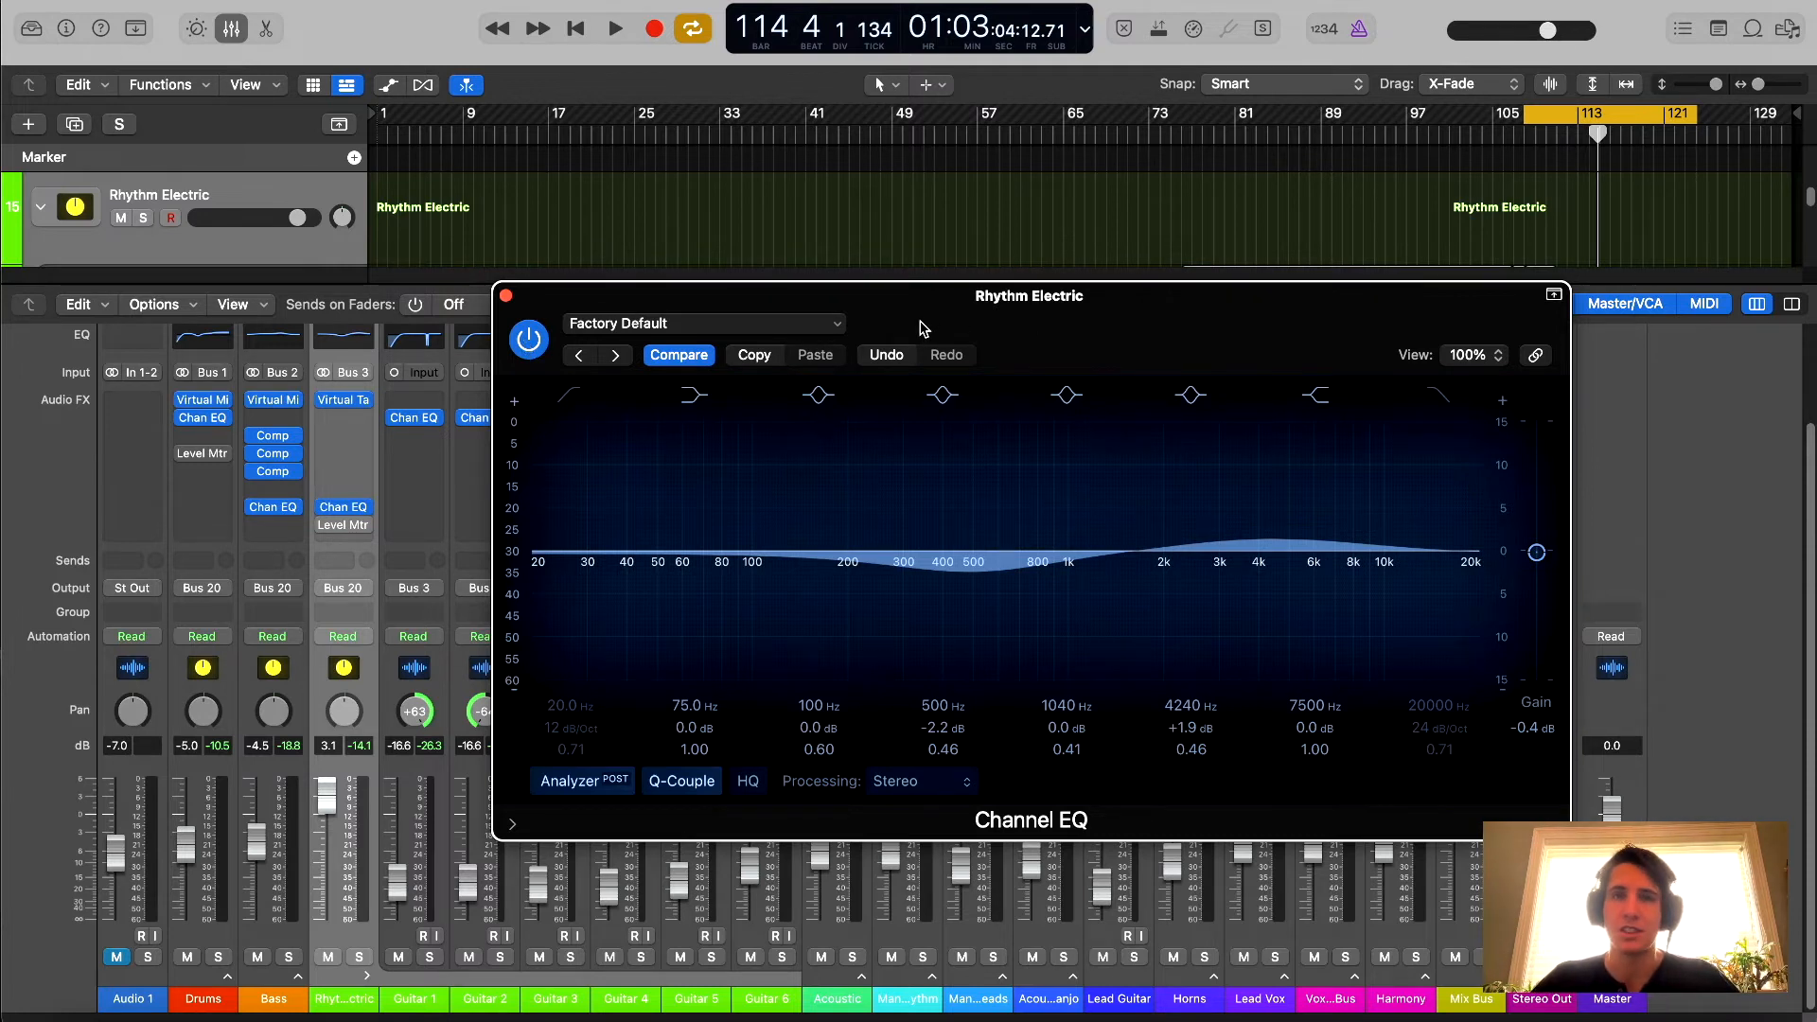
- Play the looped section and compare the full mix with the Rhythm Electric Channel EQ repeatedly bypassed and active, then stop playback
key(space)
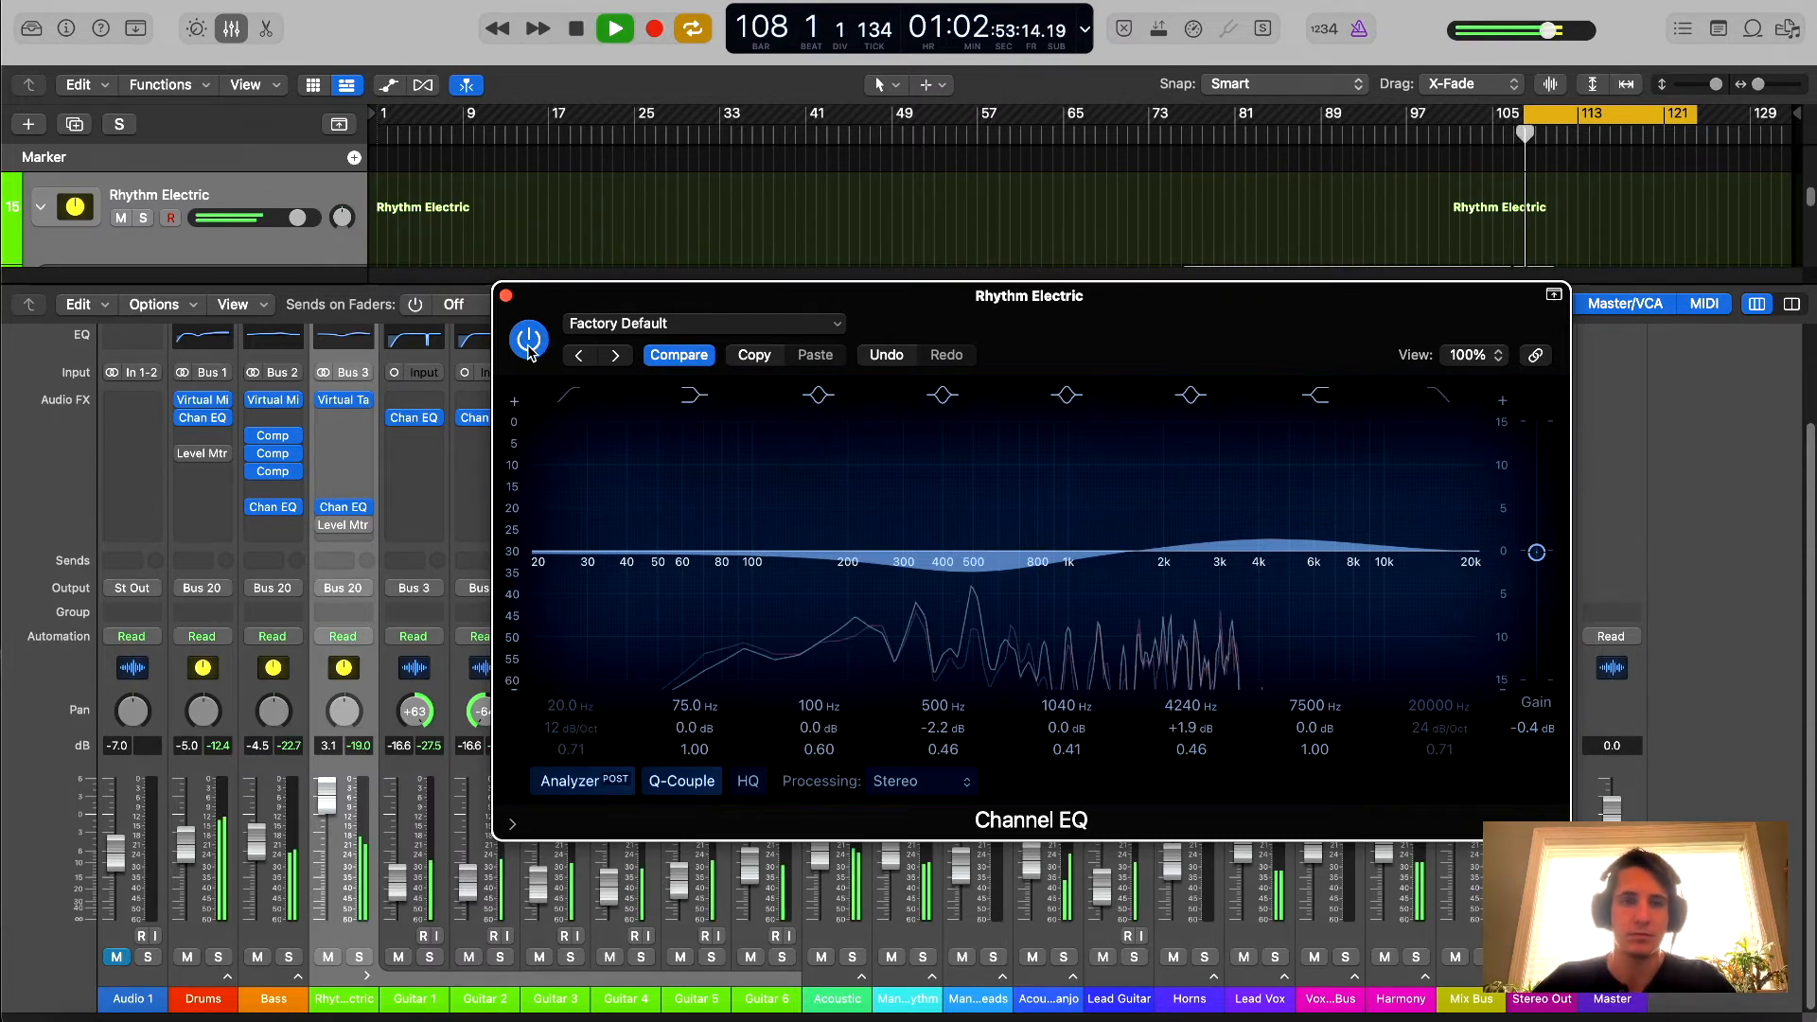
click(535, 347)
click(535, 348)
click(530, 340)
click(530, 341)
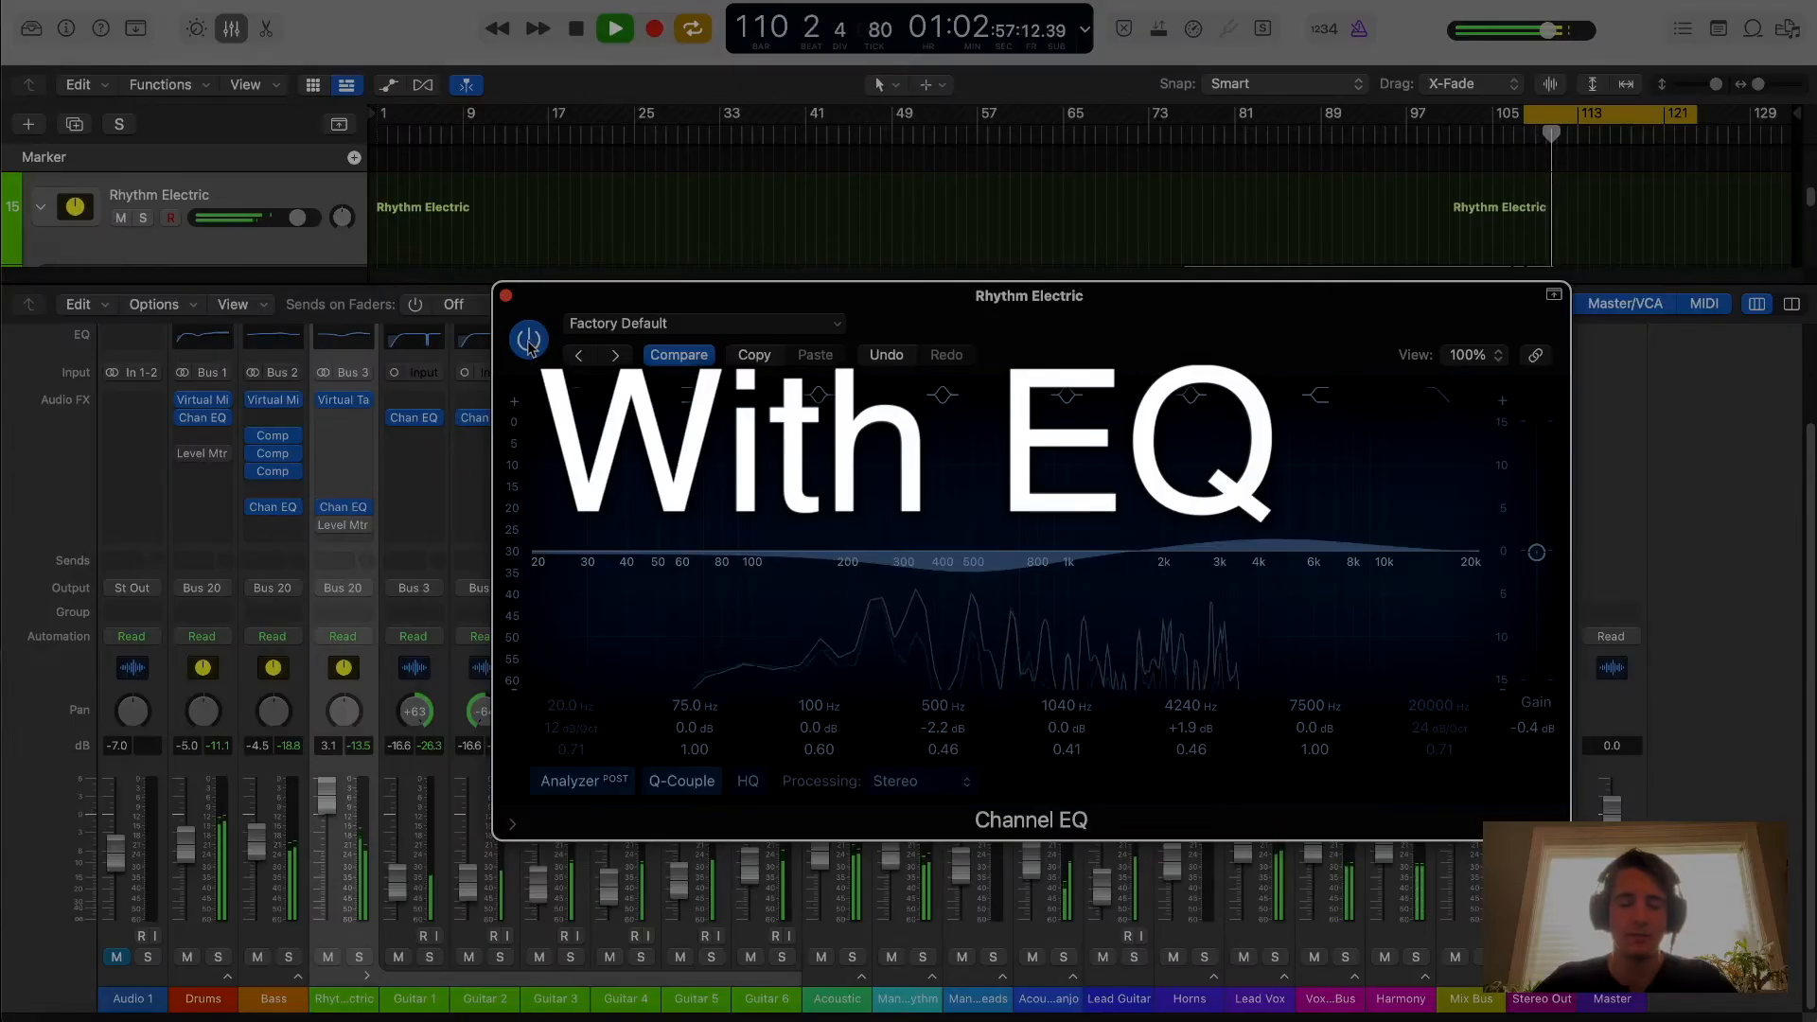
click(529, 343)
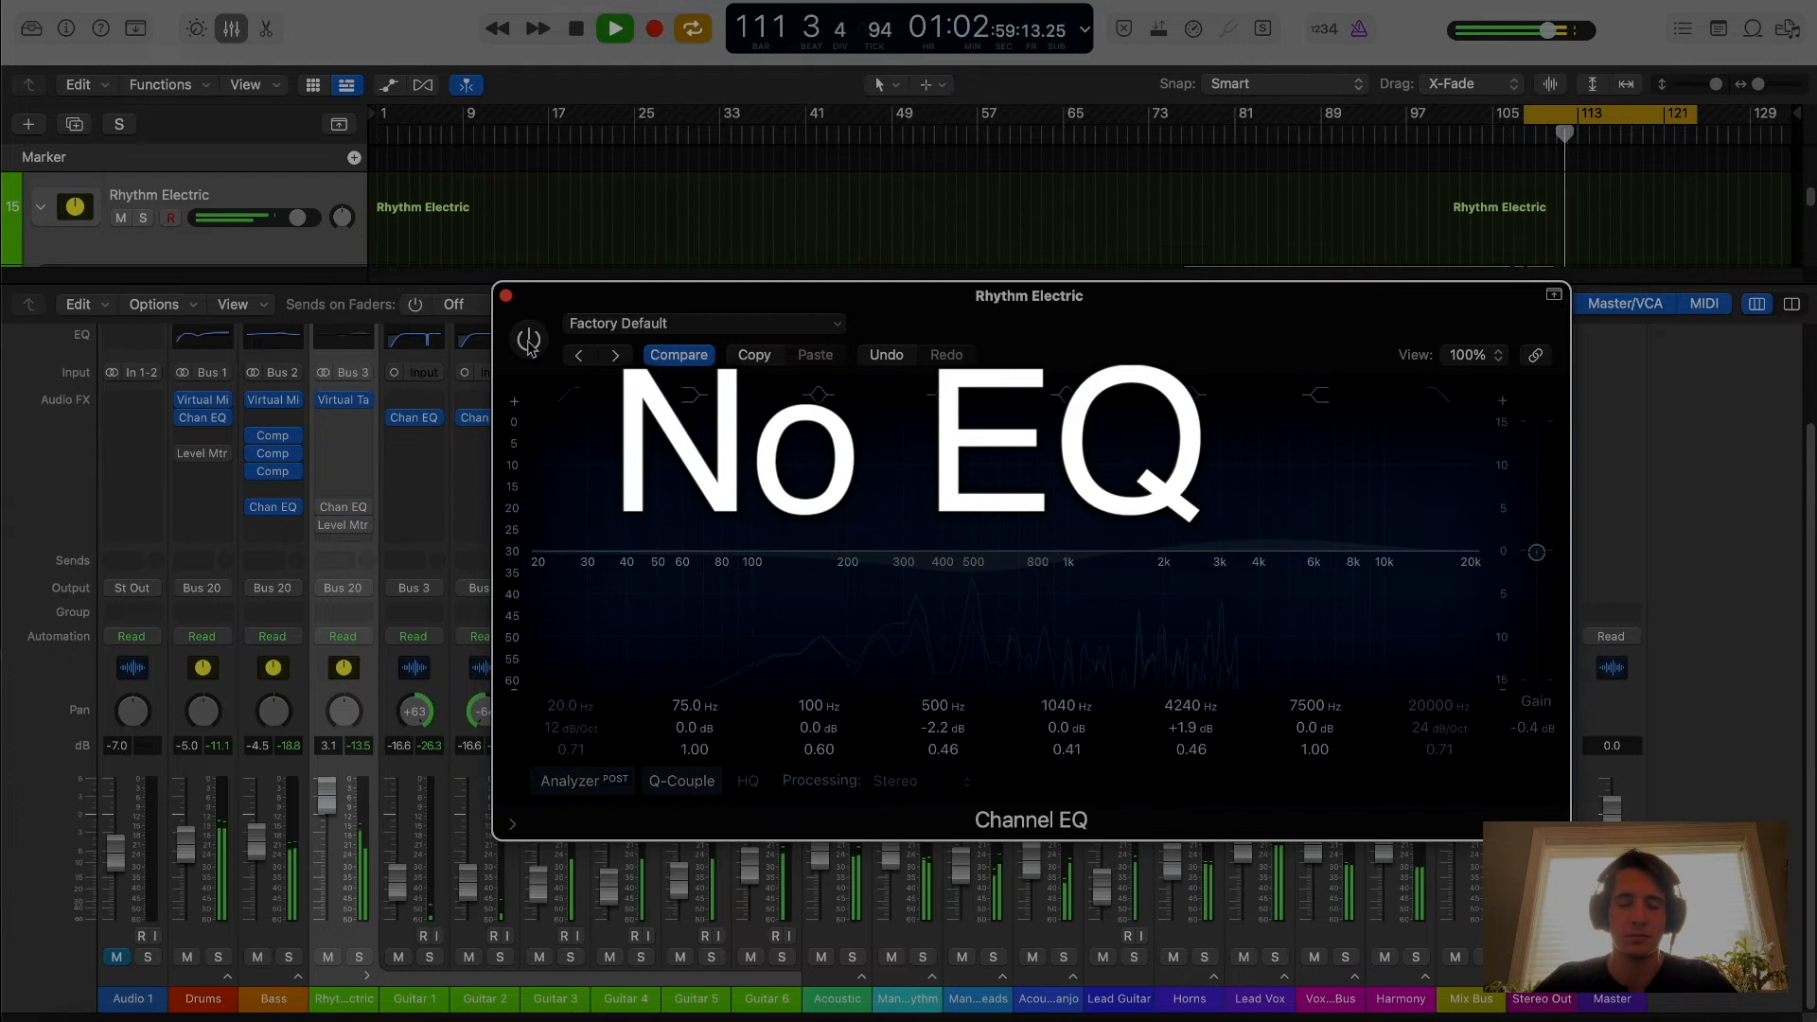
click(528, 341)
click(528, 341)
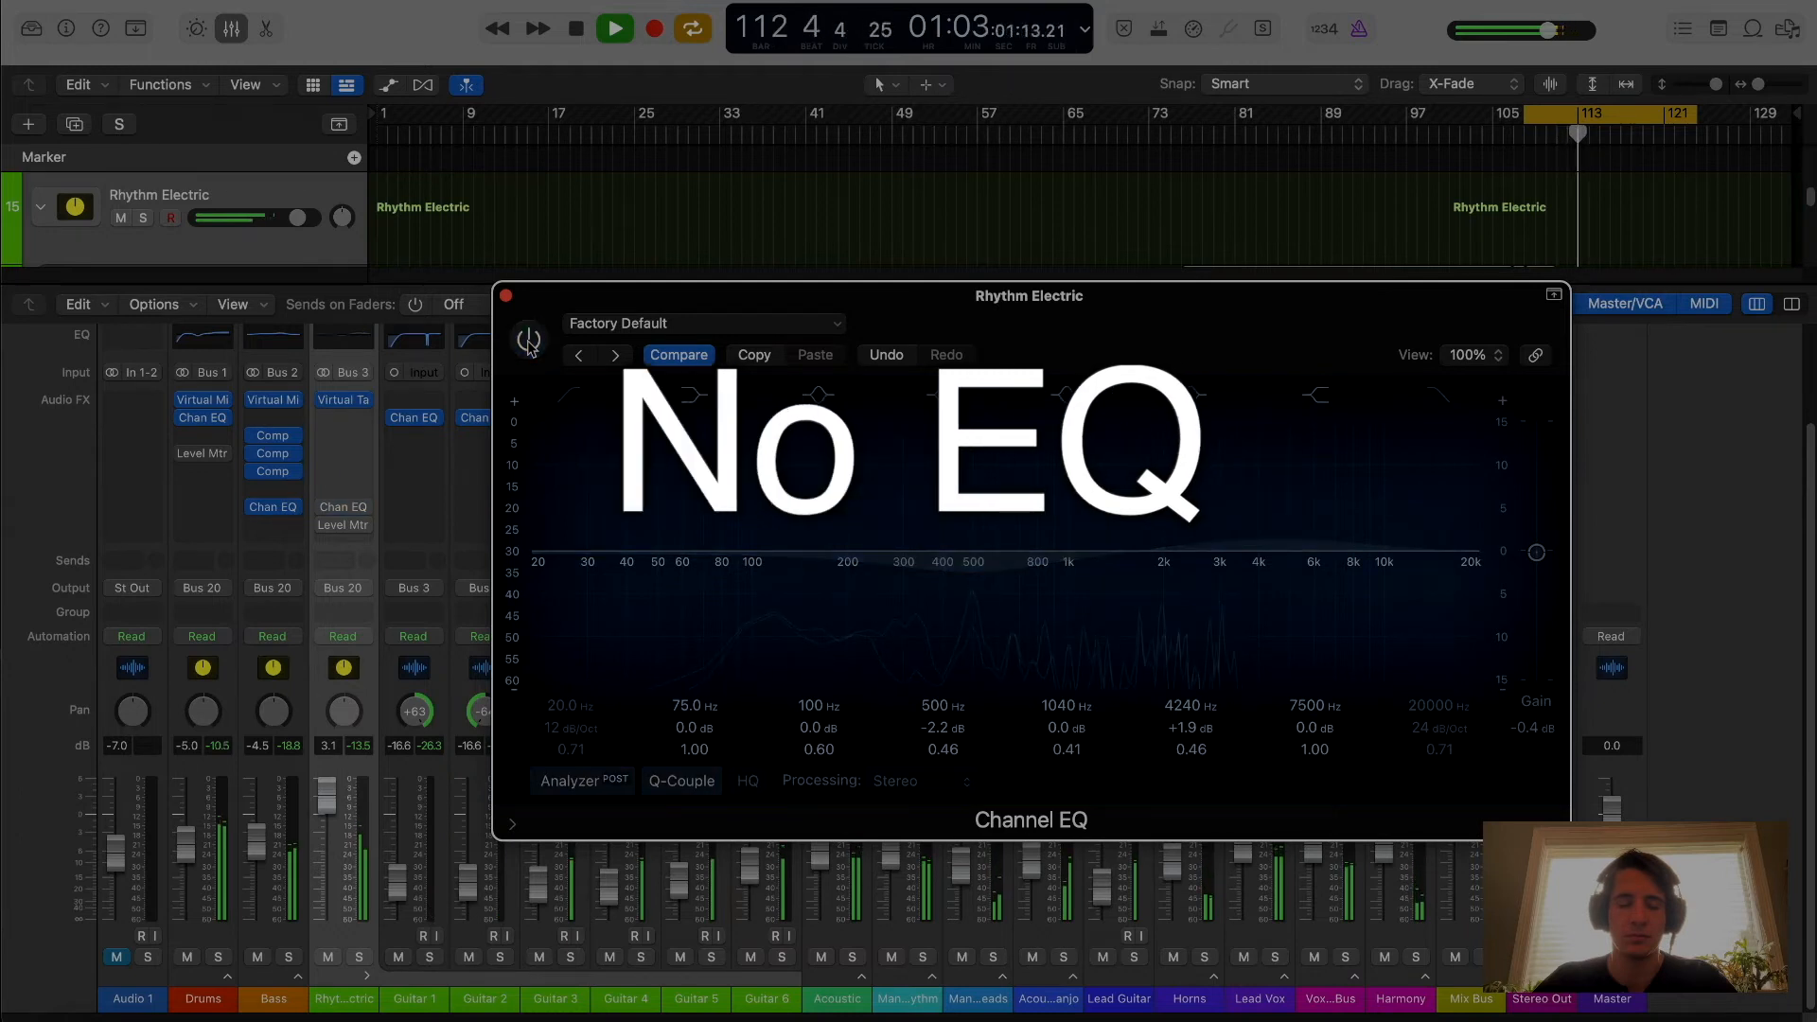
click(528, 341)
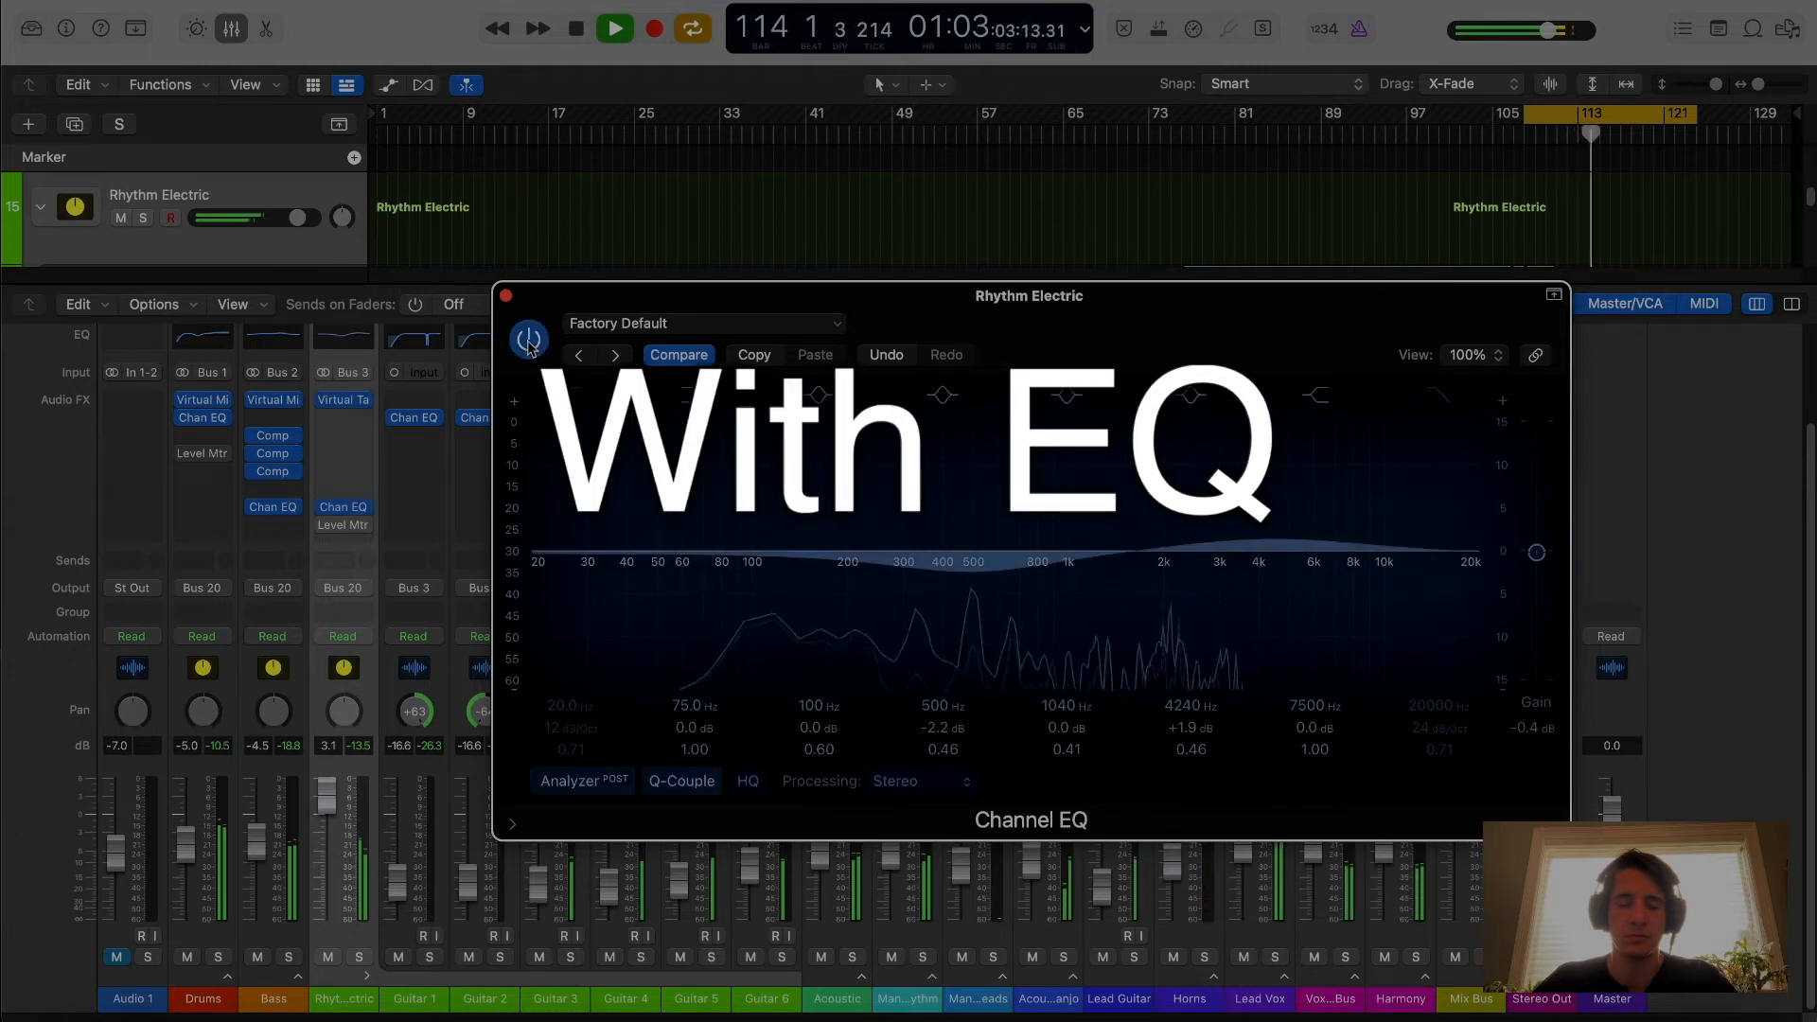
click(529, 341)
click(528, 341)
click(528, 341)
click(528, 341)
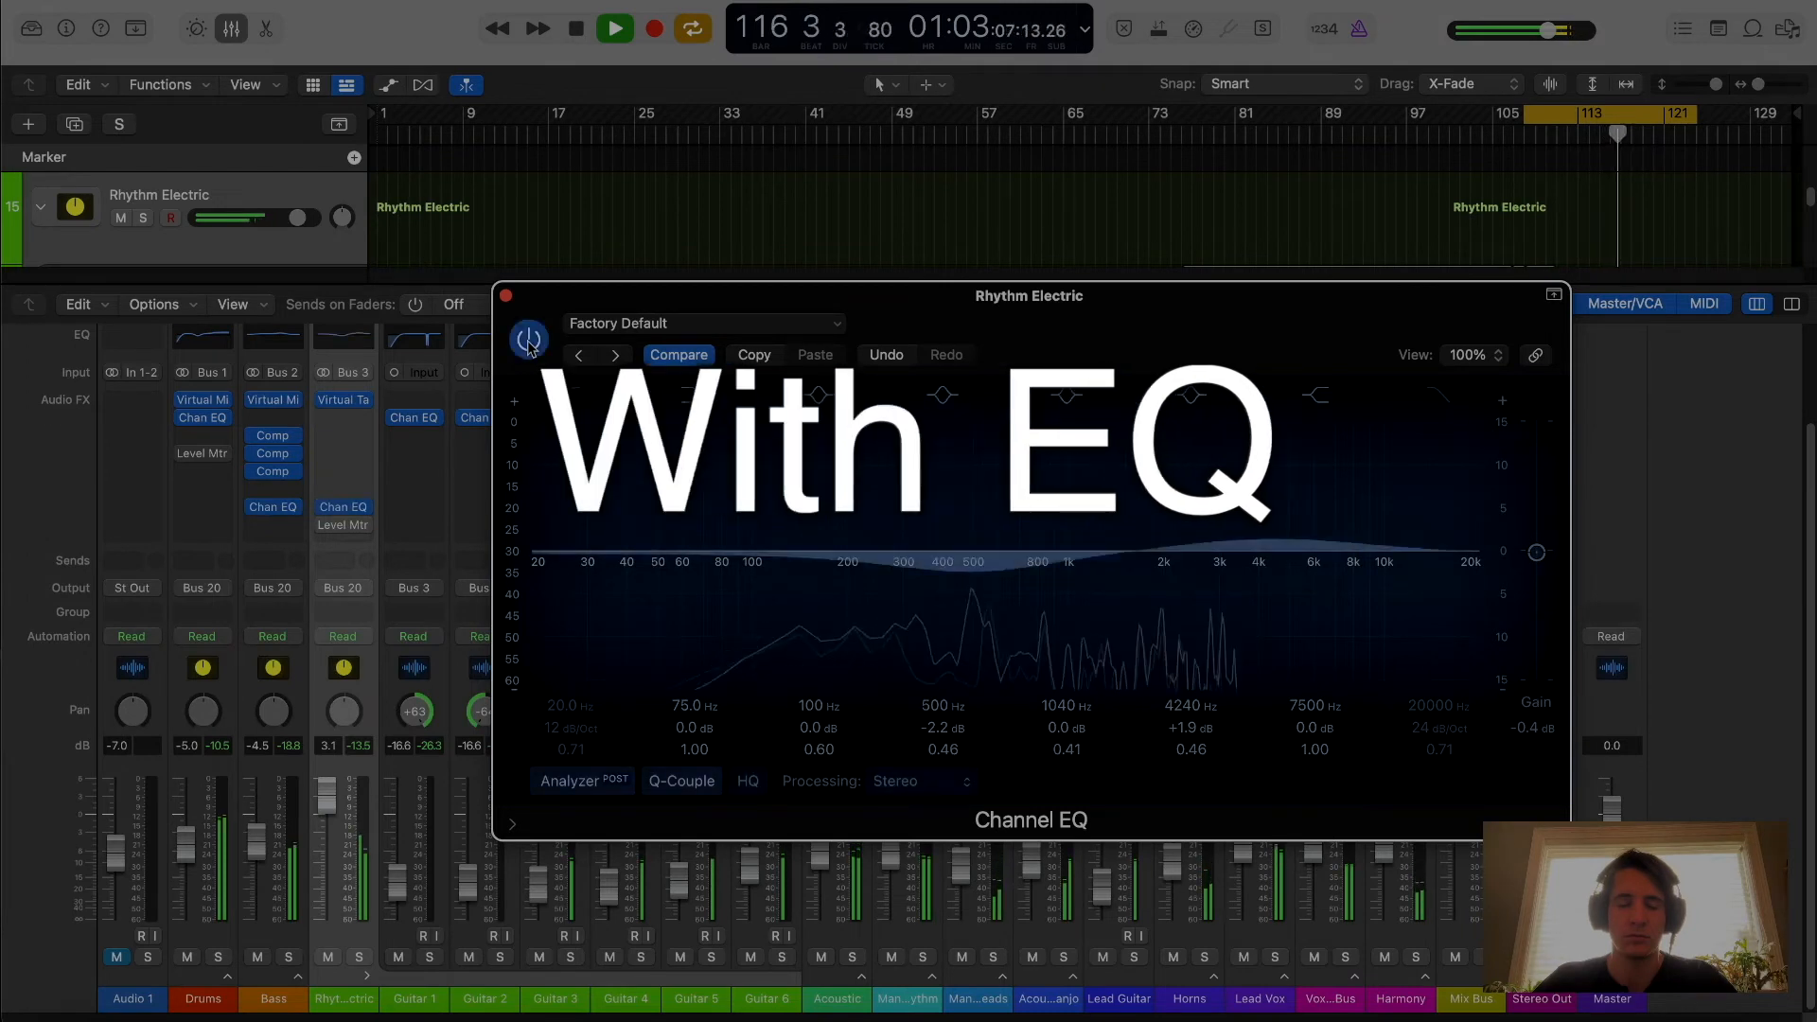
click(528, 340)
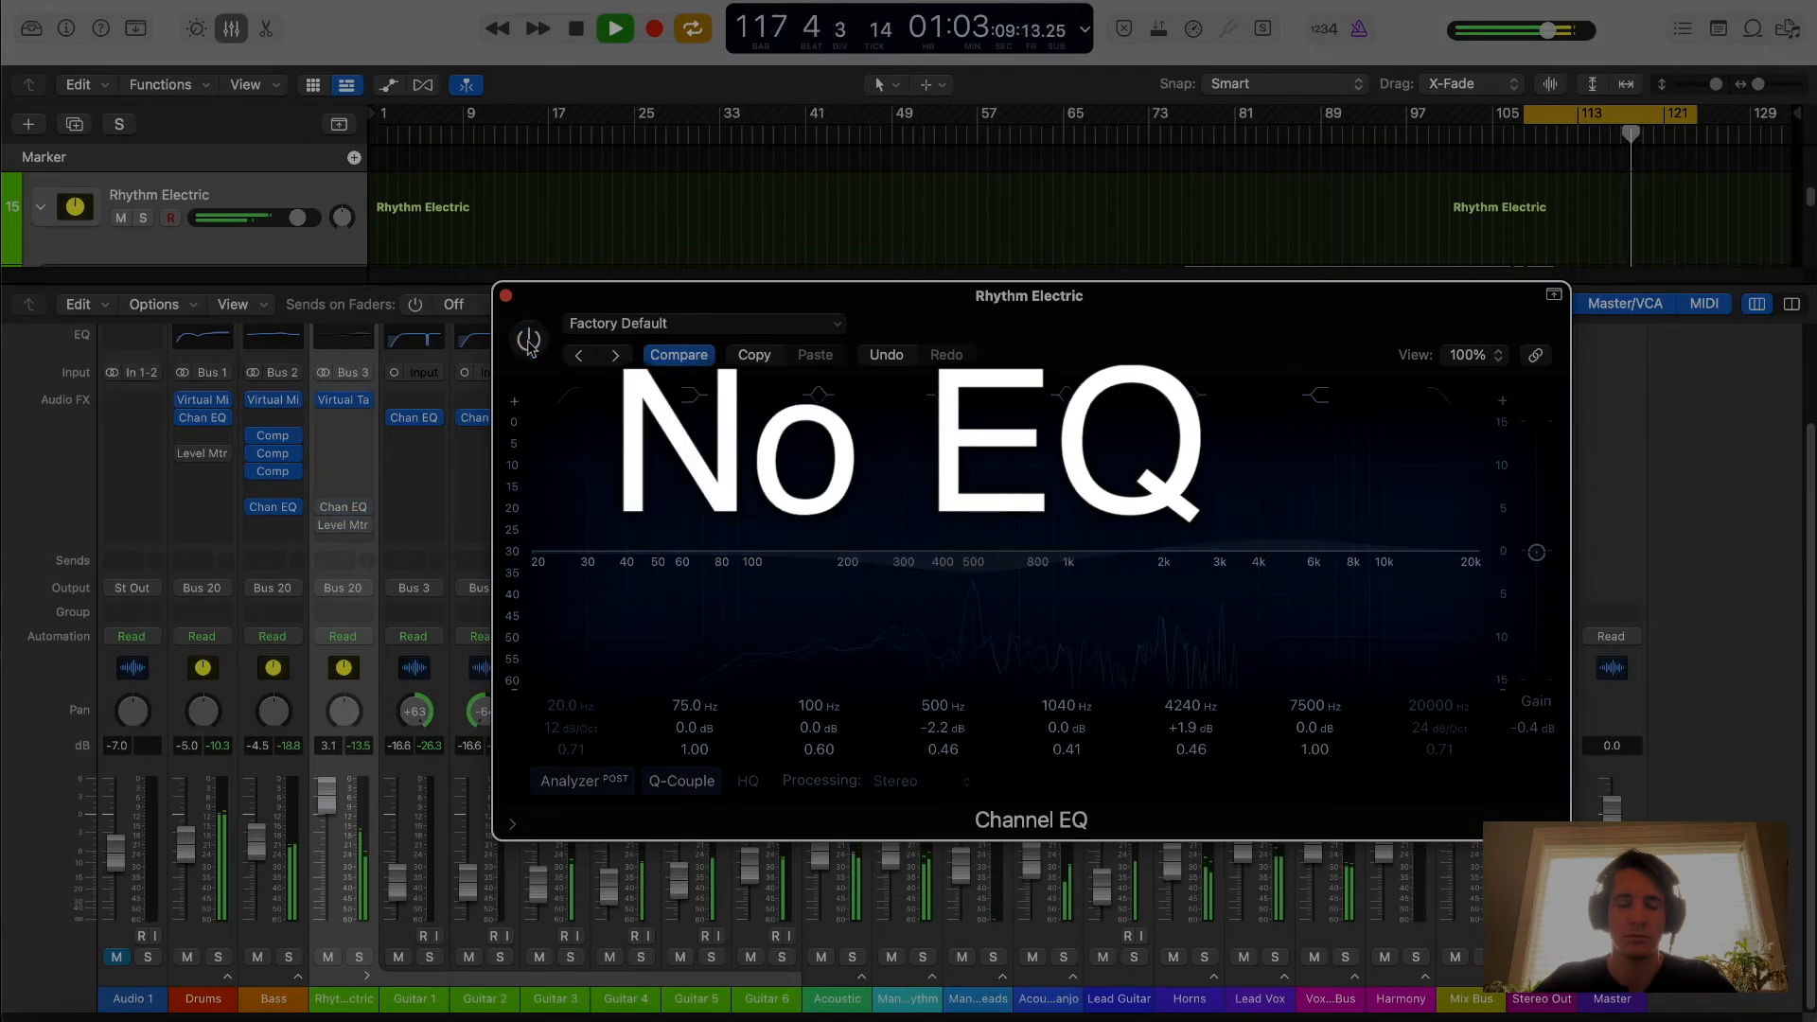
click(528, 340)
mouse_move(643, 308)
mouse_down()
mouse_move(653, 320)
mouse_move(627, 315)
mouse_up()
key(space)
- Close the Channel EQ and lower the Rhythm Electric bus fader to a little below -3.8 dB
drag(1117, 328, 1065, 325)
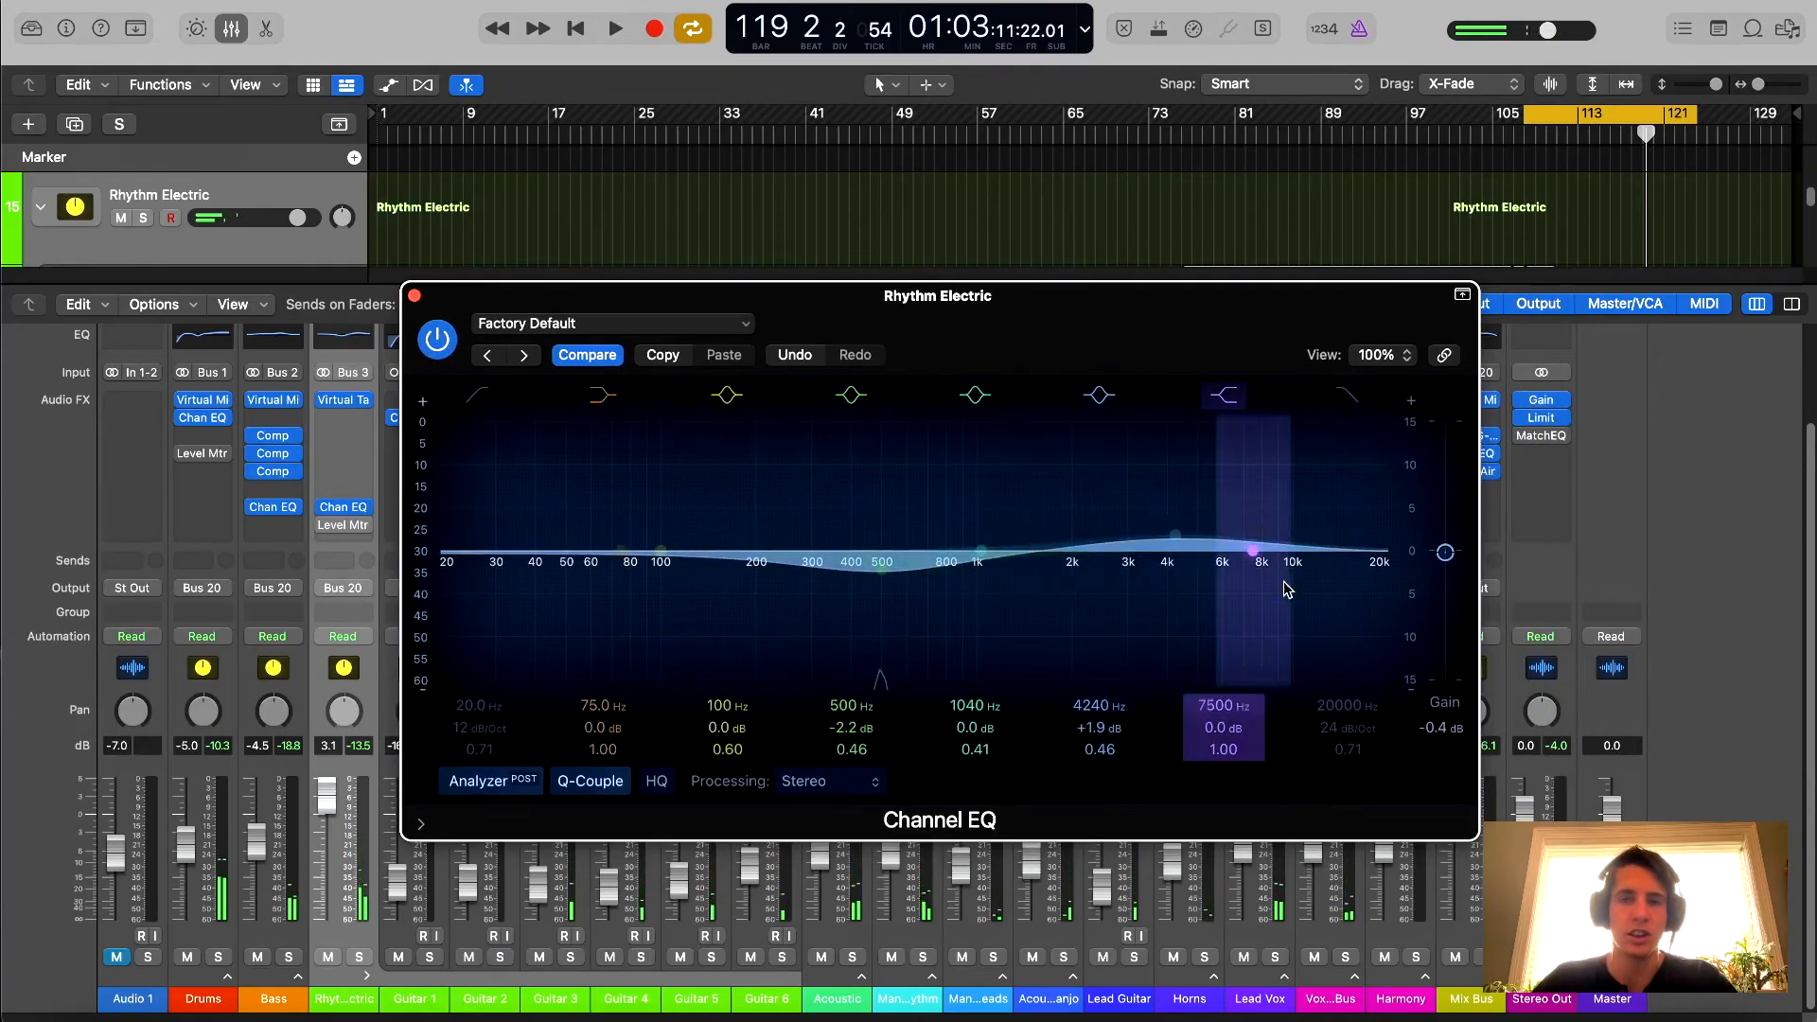
drag(1165, 351, 1105, 351)
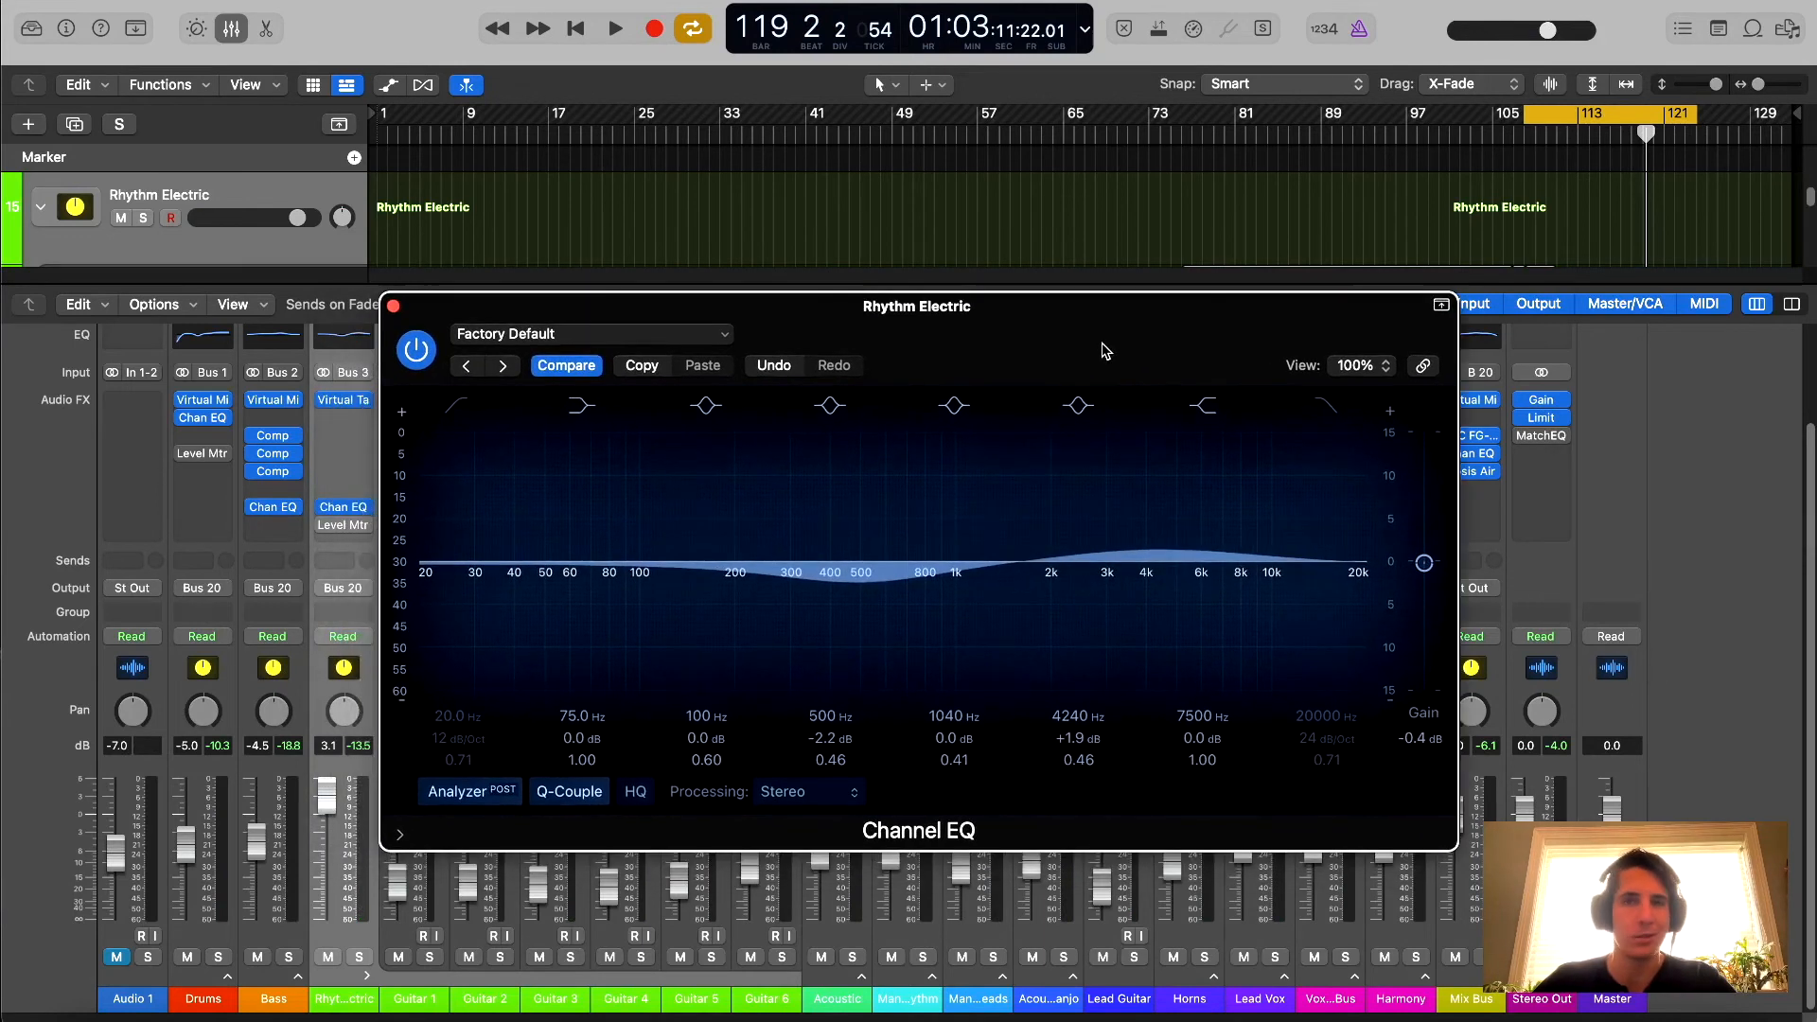
click(392, 306)
drag(327, 812, 333, 855)
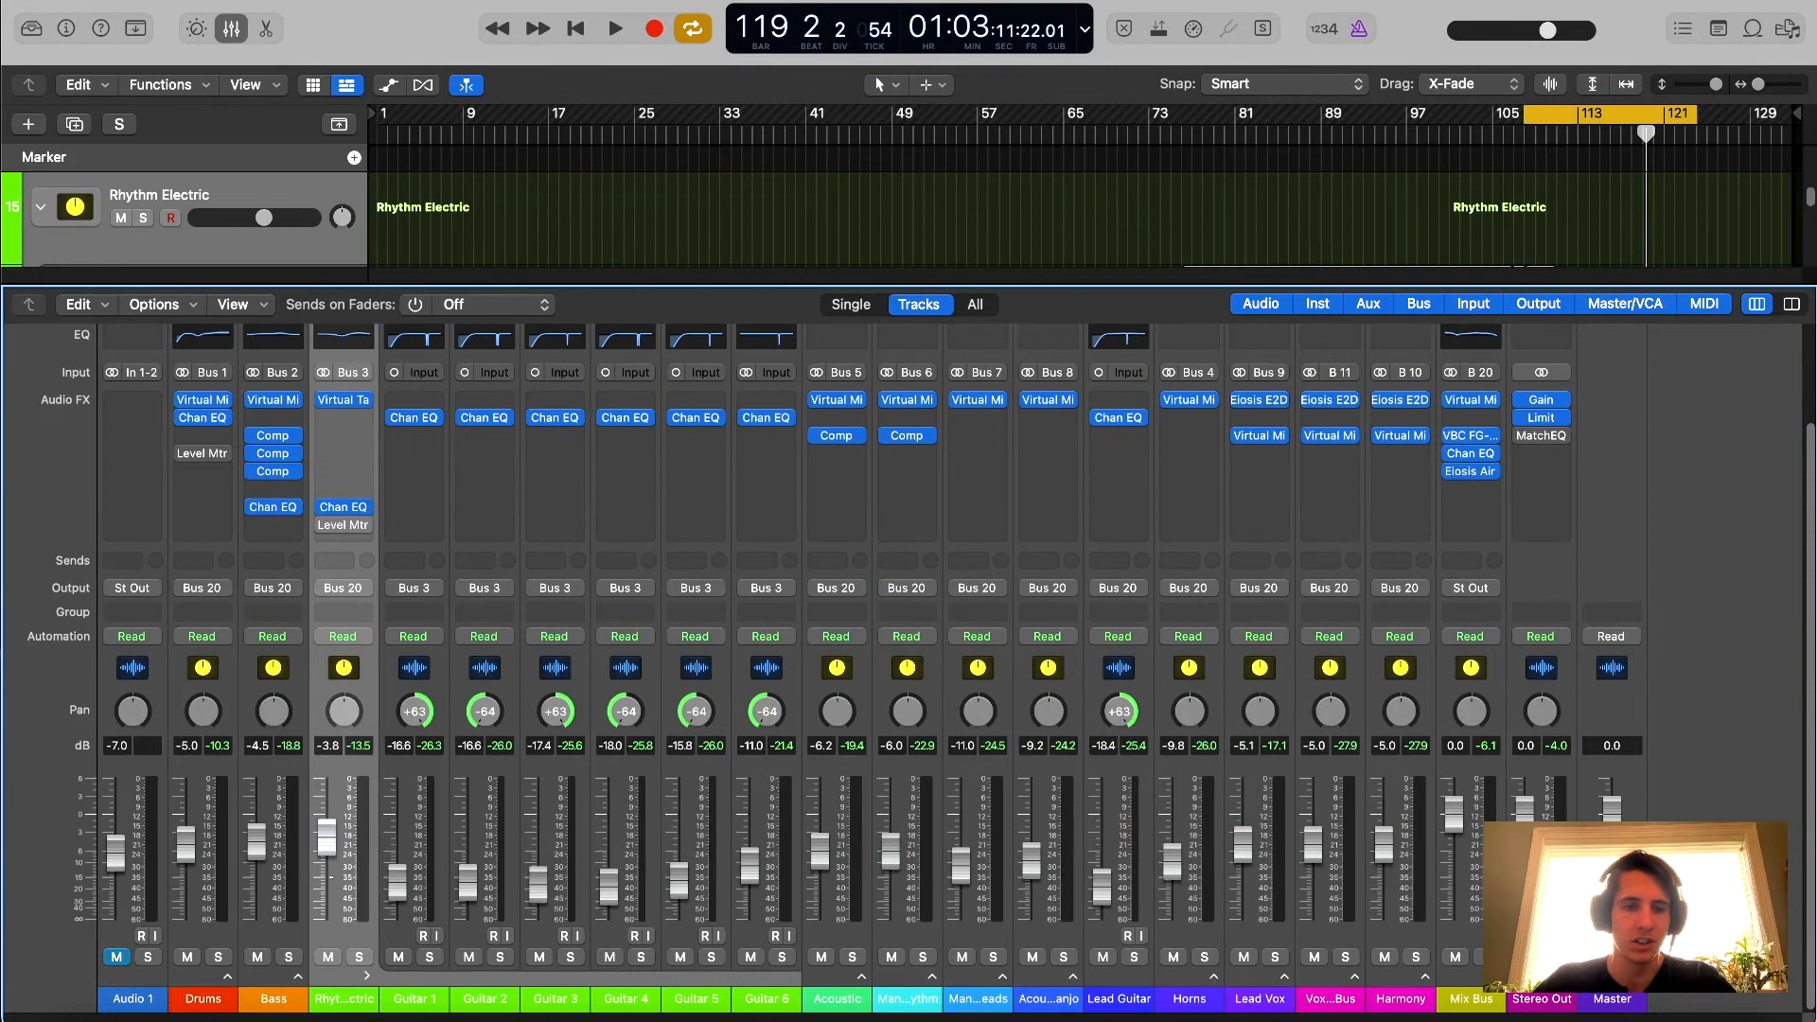
- Hide the mixer, collapse the Rhythm Electric track stack in the arrangement, and select its region
key(x)
scroll(948, 556, up, 5)
scroll(948, 554, down, 2)
scroll(947, 555, up, 4)
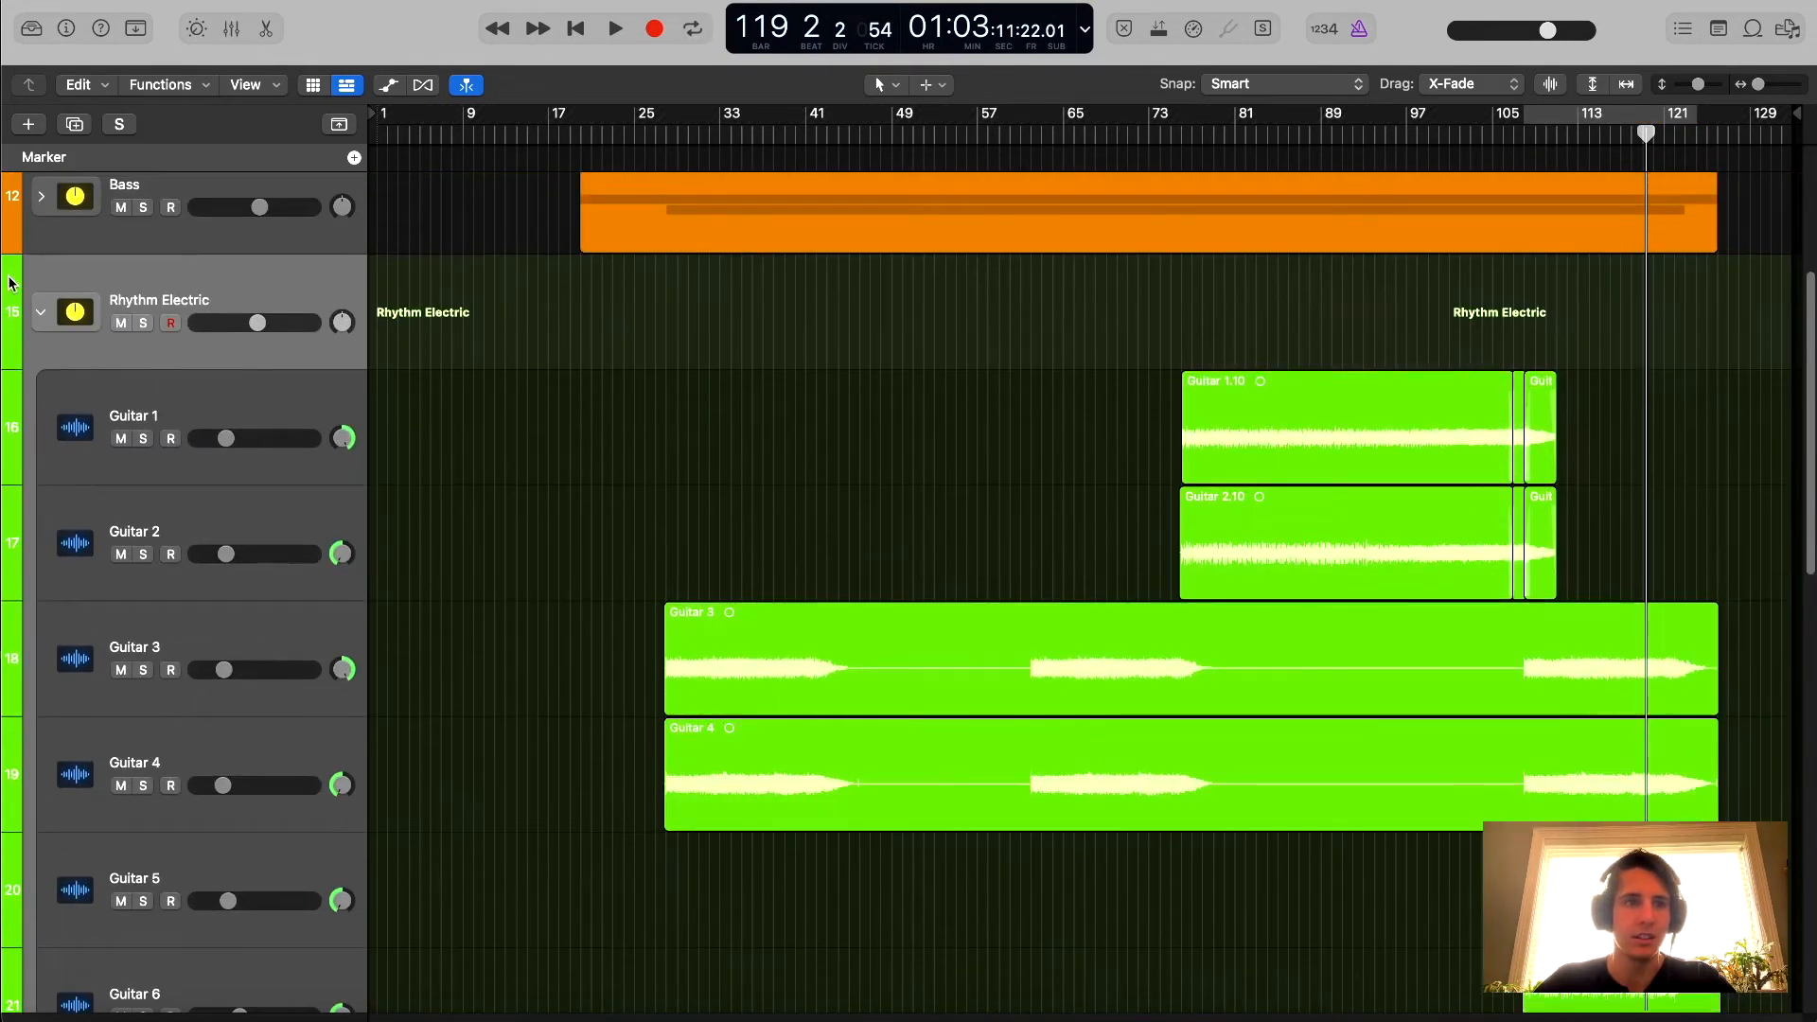
click(41, 311)
click(776, 326)
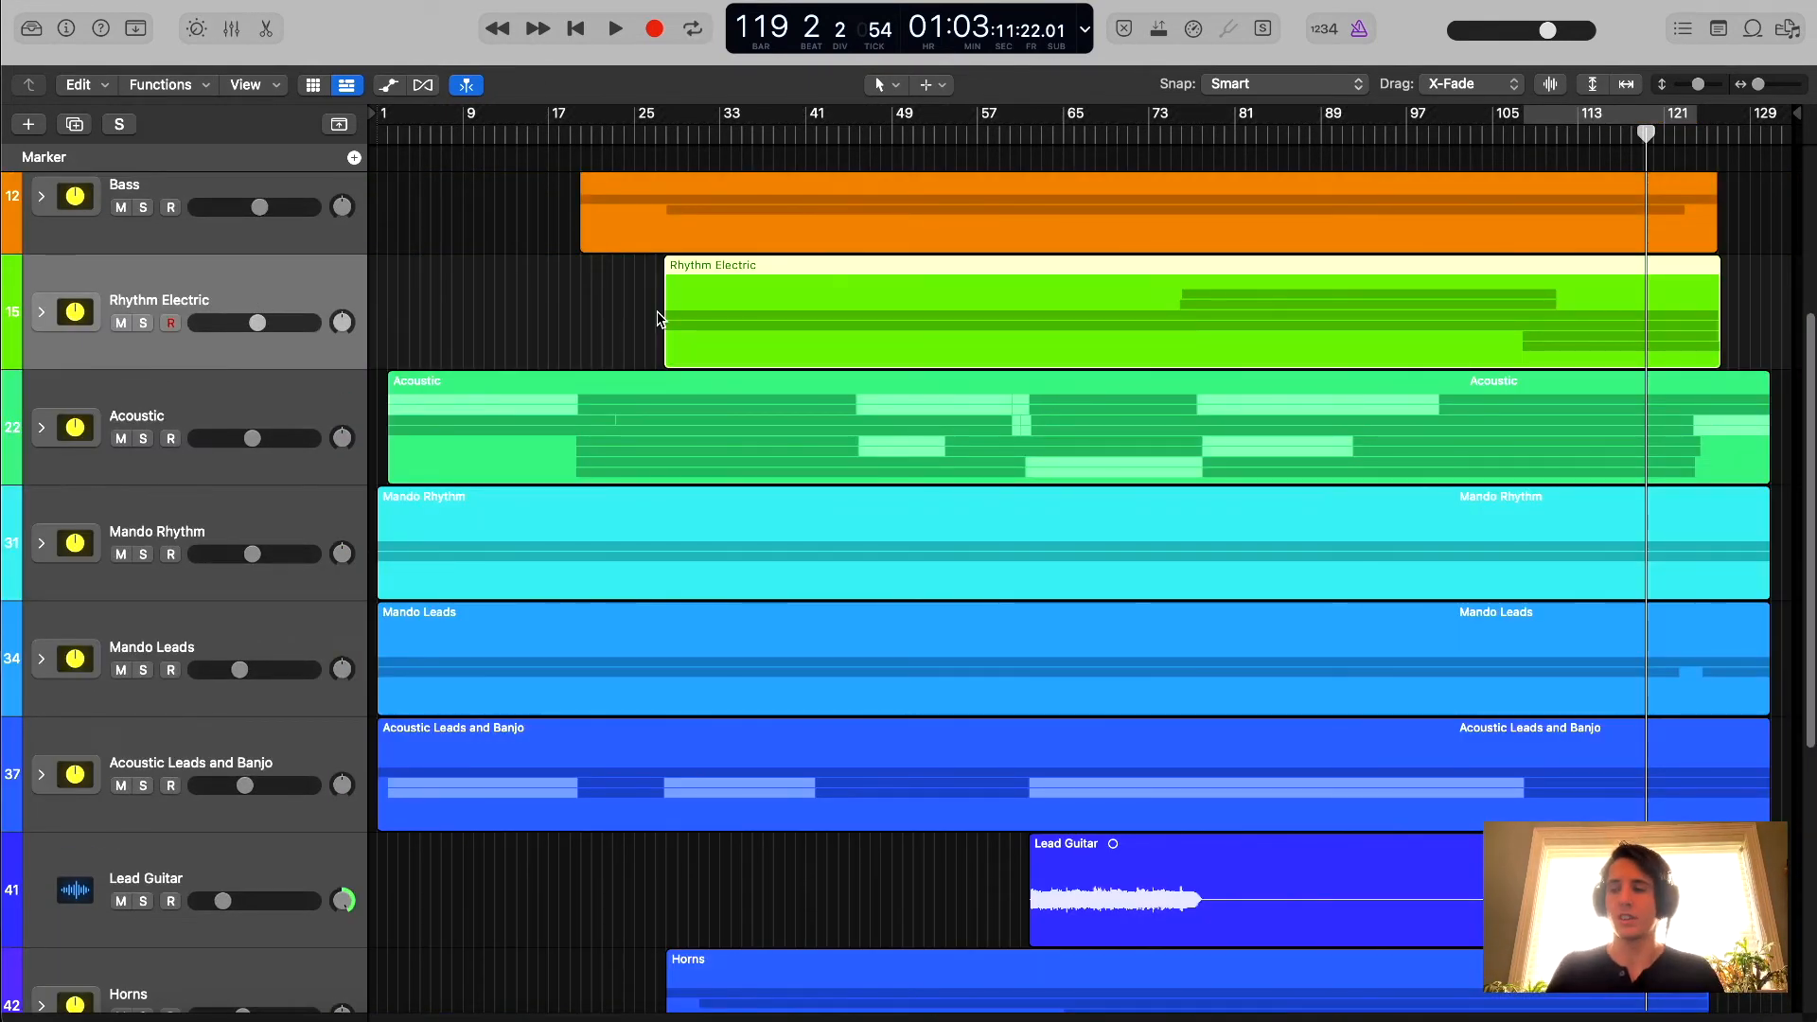